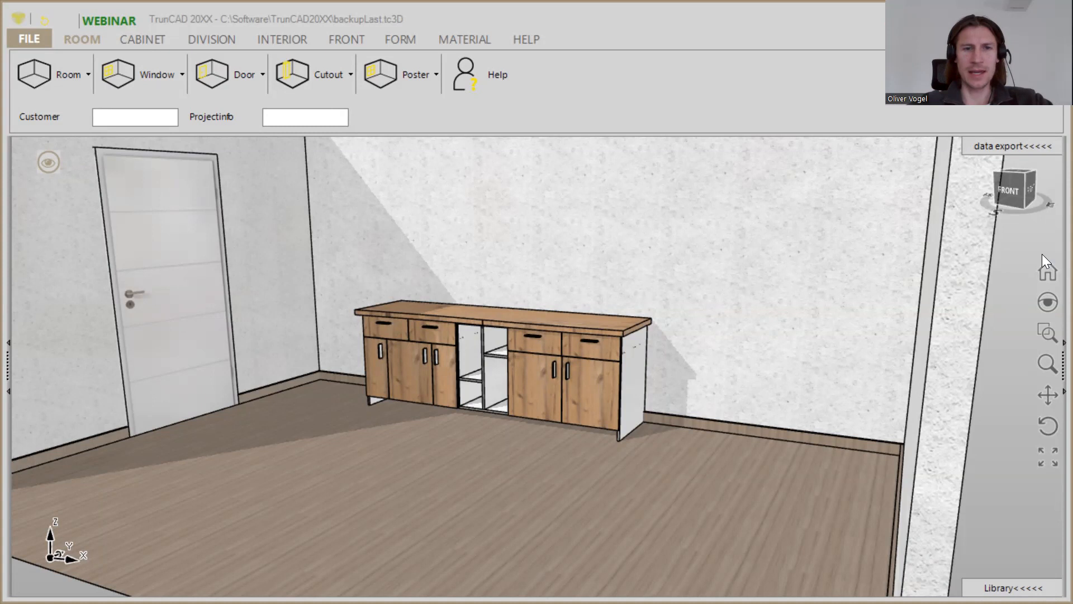
- Inspect the sideboard in the room from its front and its right end, including the worktop edge and handles
scroll(609, 391, up, 3)
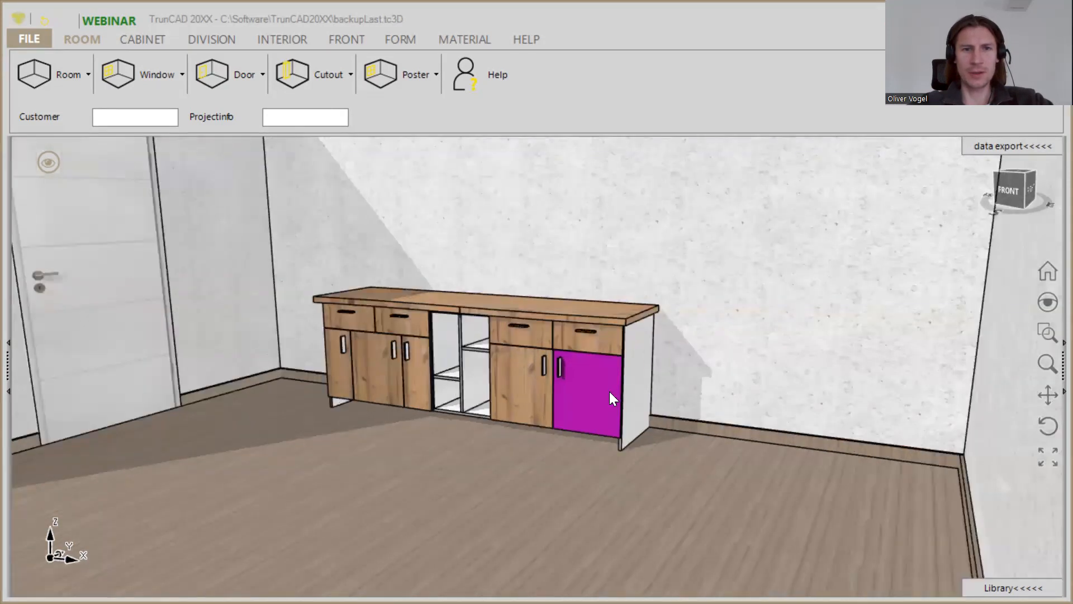
scroll(585, 320, up, 3)
middle_drag(585, 319, 511, 259)
scroll(570, 286, up, 3)
scroll(524, 250, up, 2)
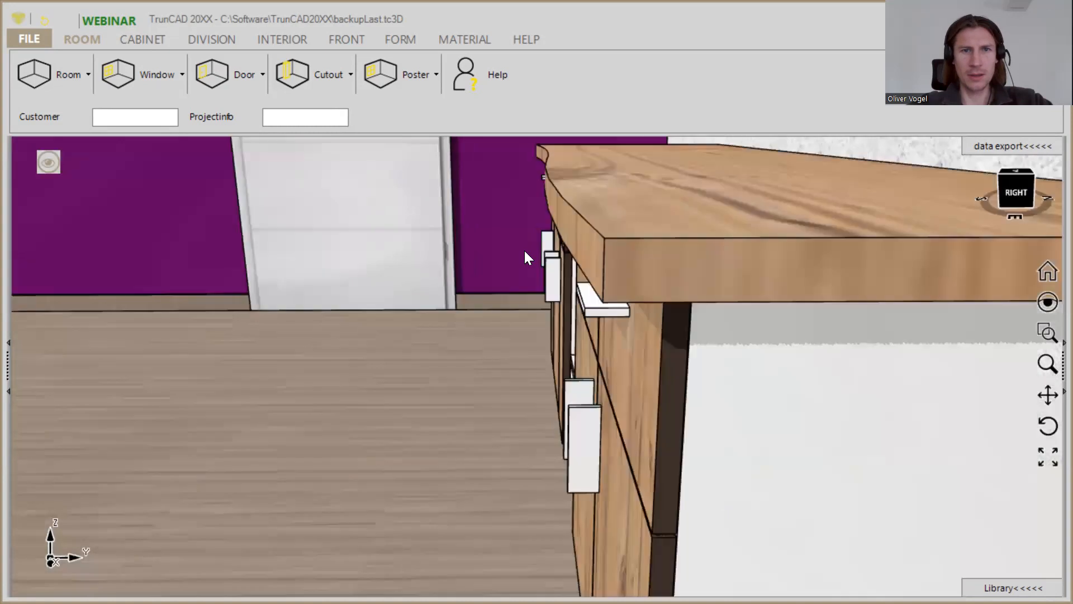
middle_drag(687, 221, 697, 240)
scroll(697, 244, down, 2)
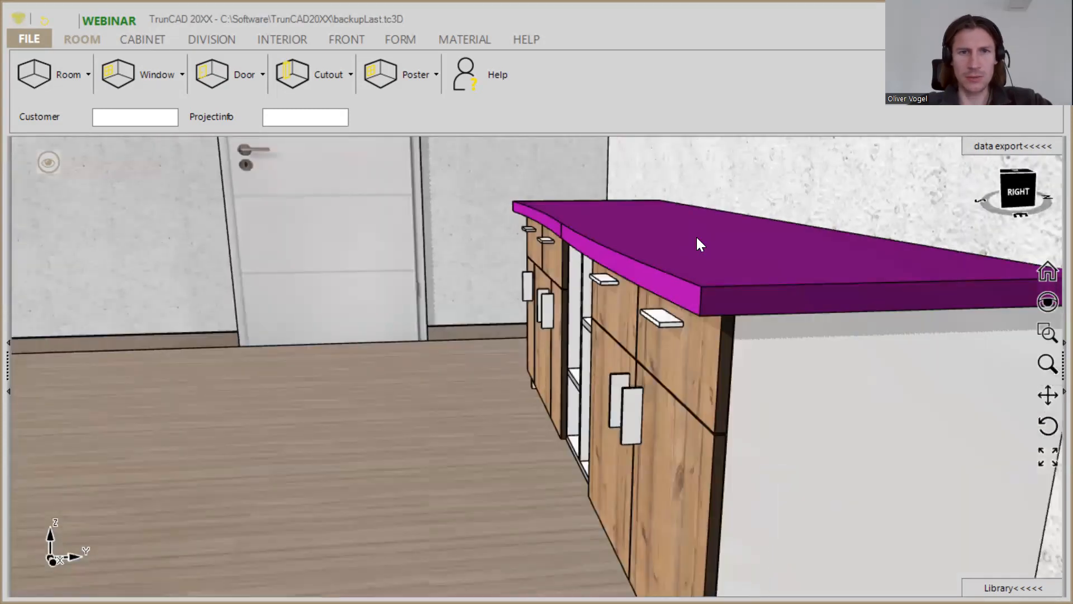
scroll(697, 238, up, 3)
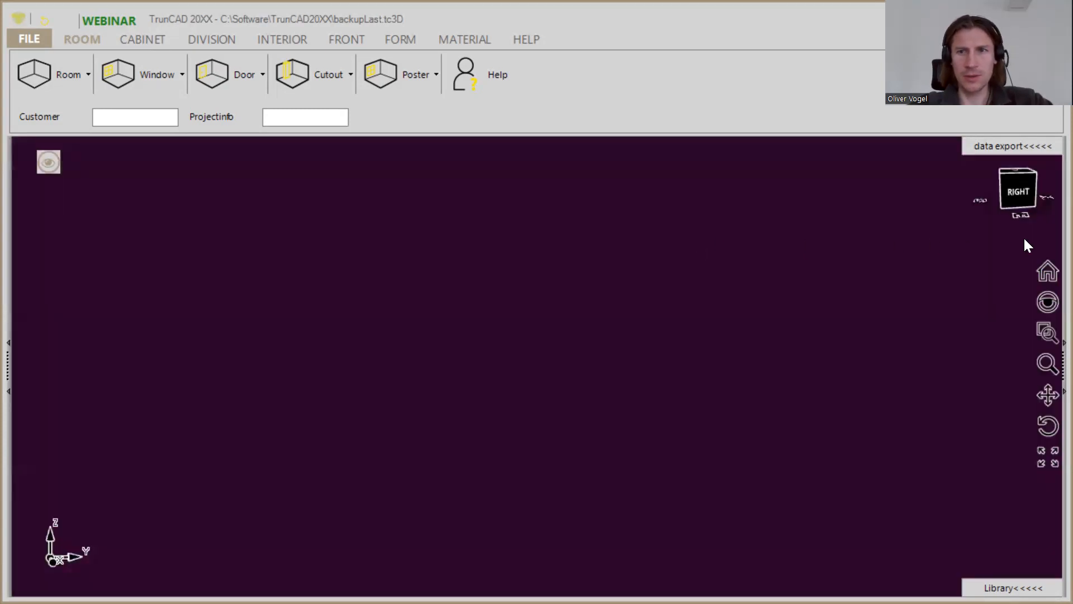
click(1047, 269)
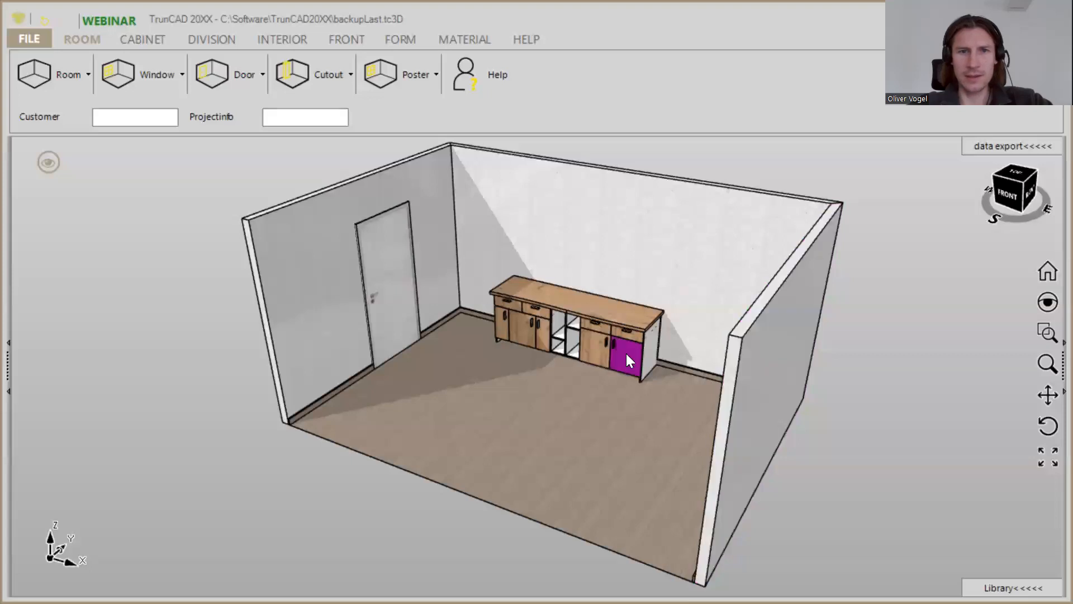
scroll(626, 351, up, 2)
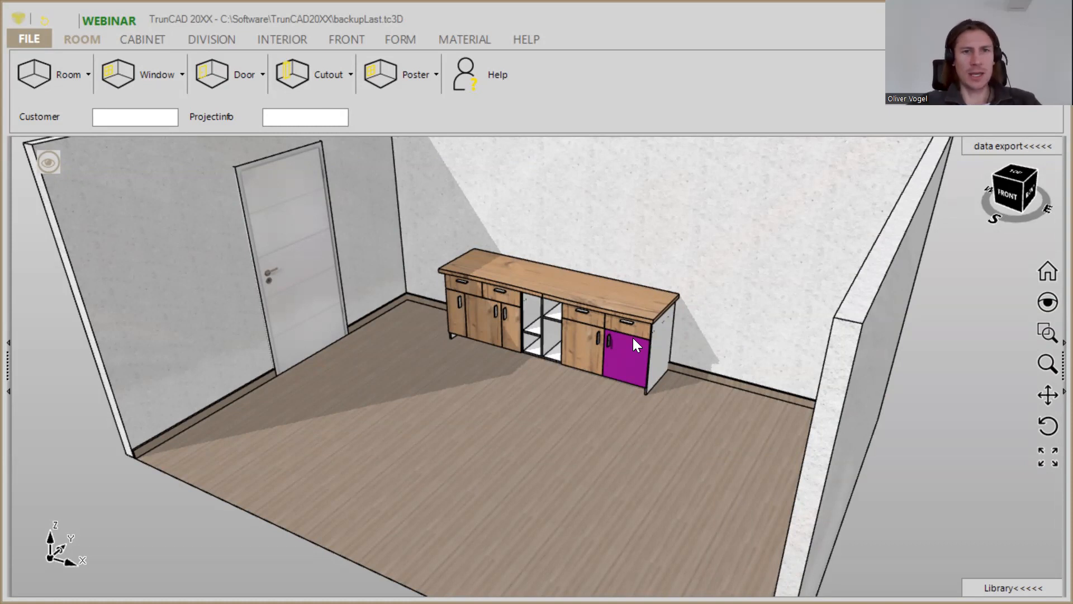
middle_drag(727, 342, 703, 340)
scroll(701, 342, up, 1)
scroll(726, 352, up, 2)
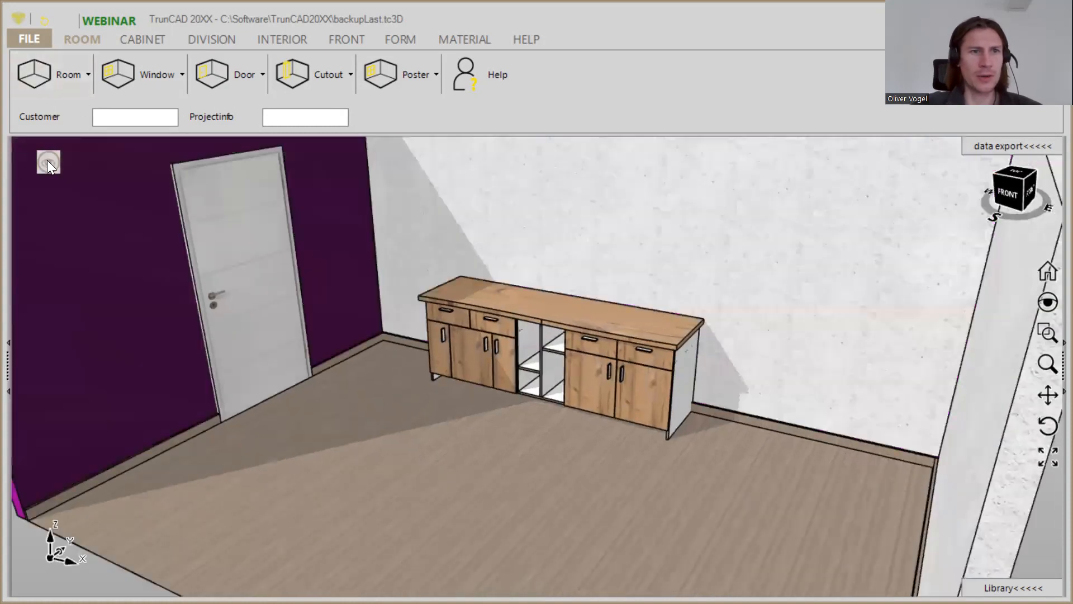
- Display the dimensions and editing symbols, and reduce the room walls to their dimensioned floor outline
click(47, 161)
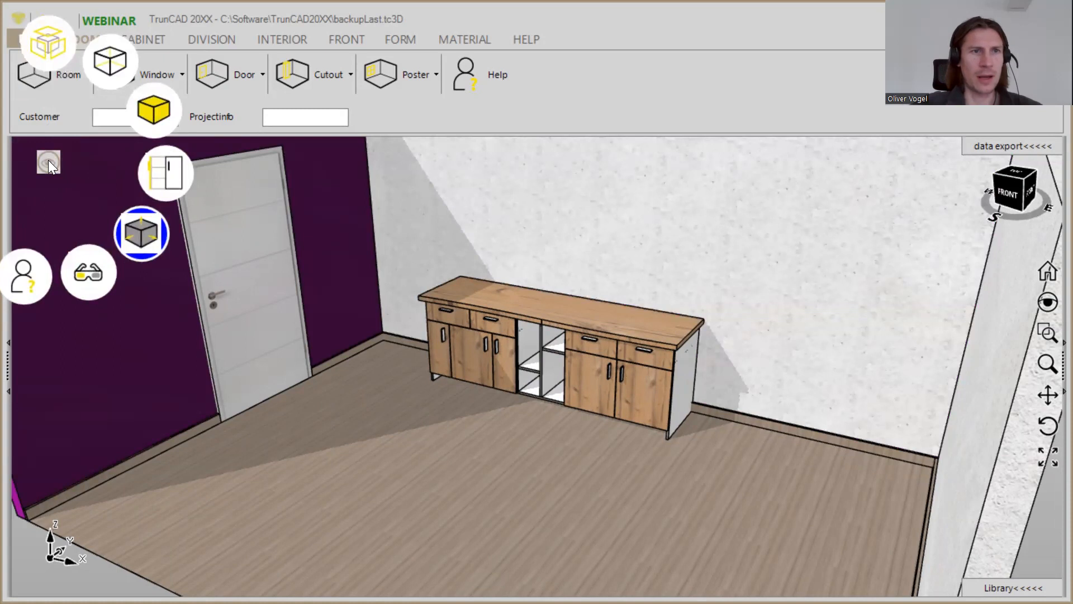
click(151, 228)
click(151, 227)
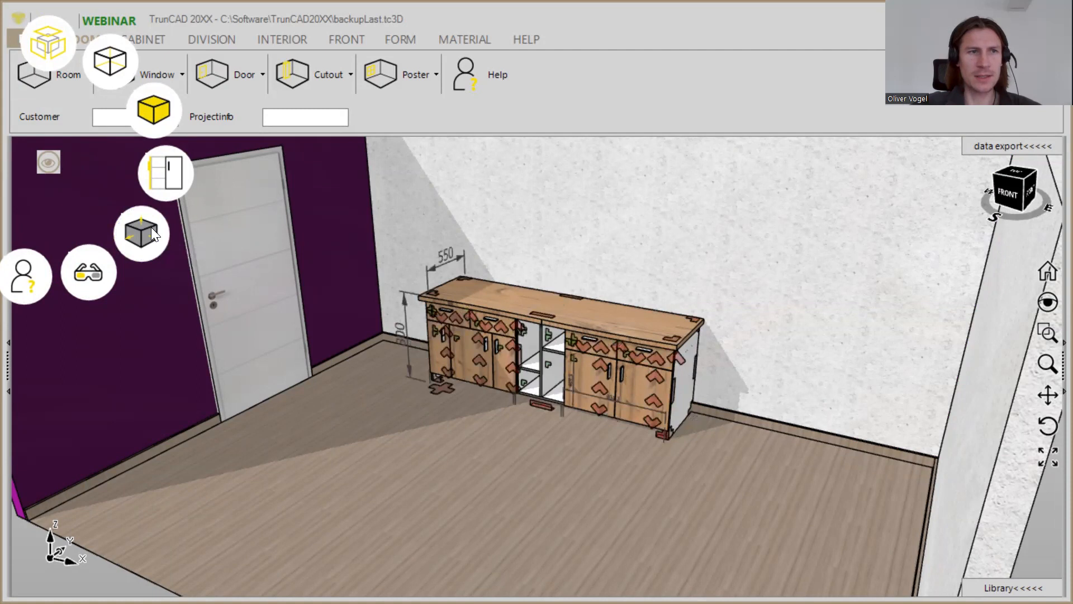
click(55, 53)
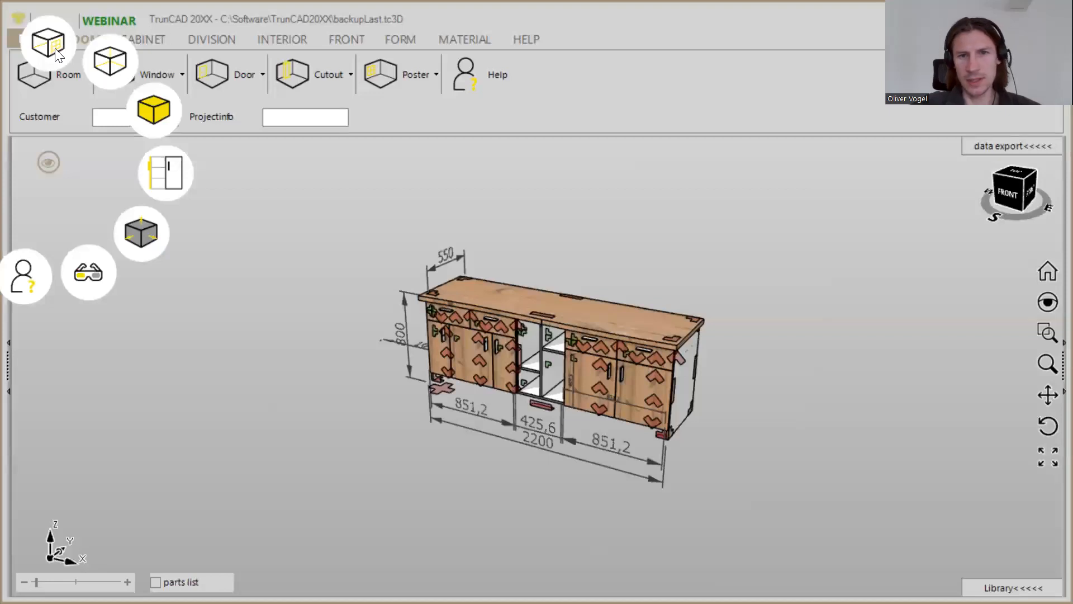
click(55, 51)
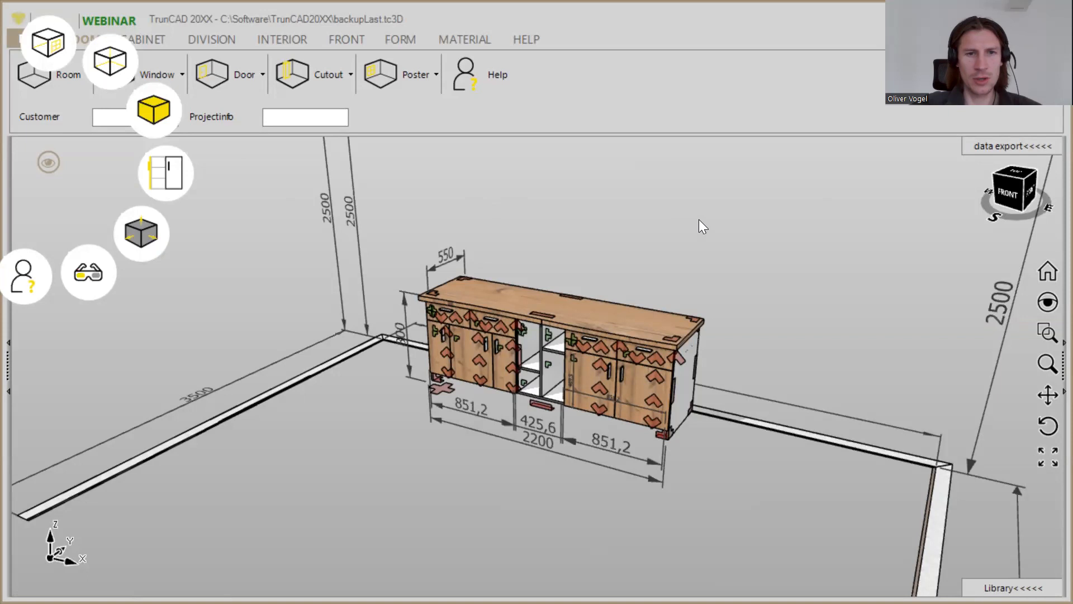
- Start a new project without saving the current sideboard project
click(44, 39)
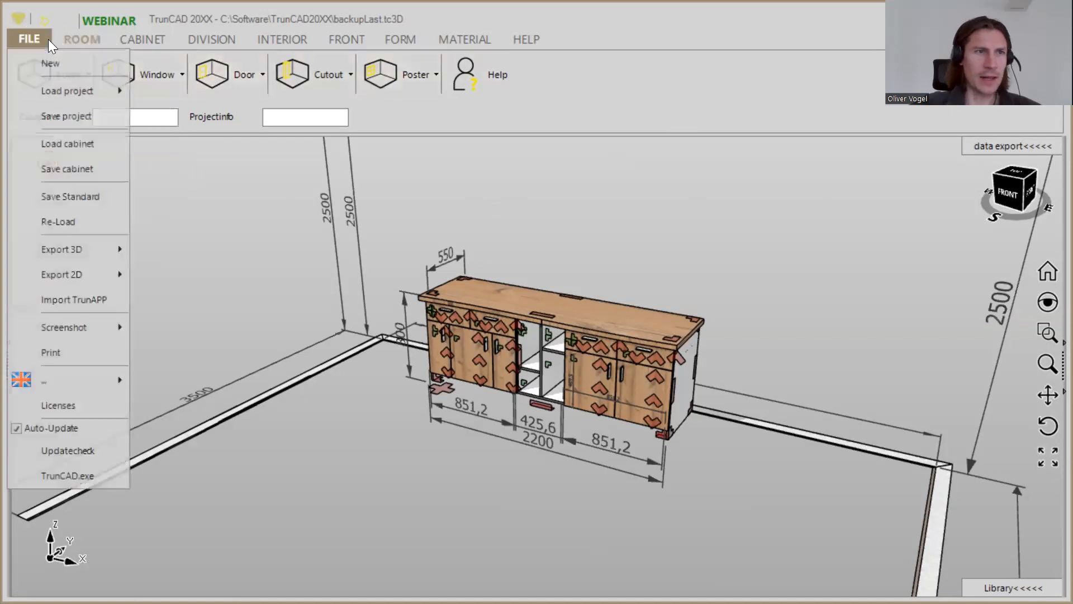
click(50, 64)
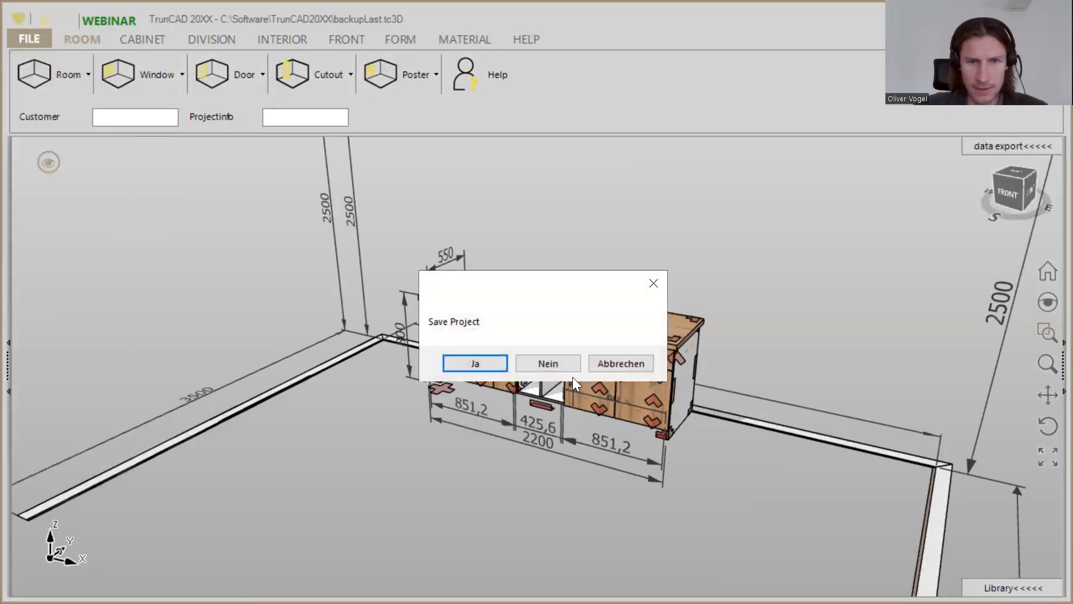
click(559, 365)
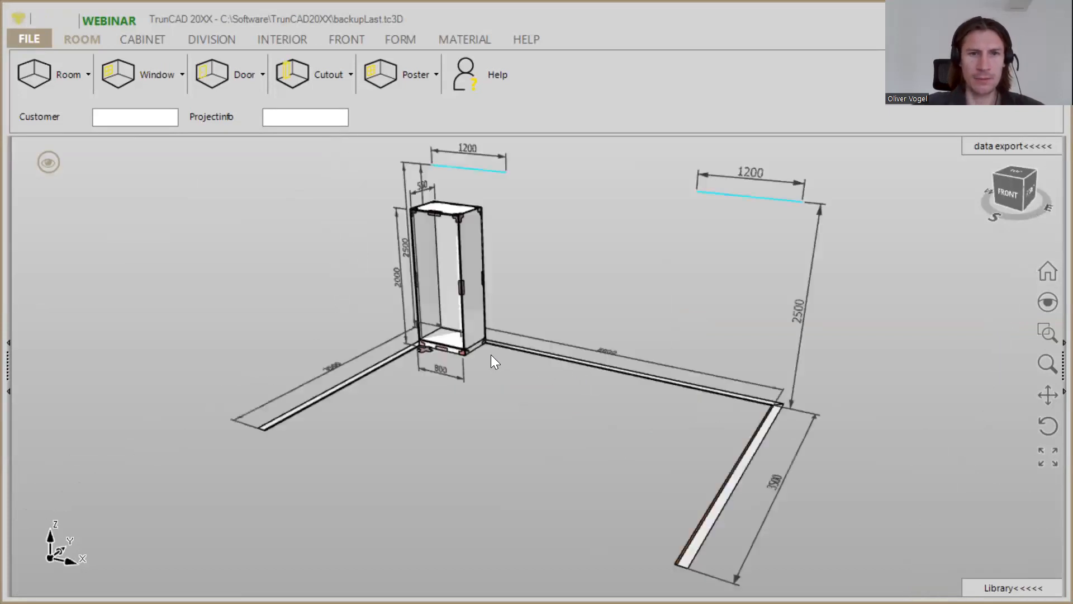
- Set the default cabinet's left distance along the back wall to 1000
middle_drag(462, 355, 505, 363)
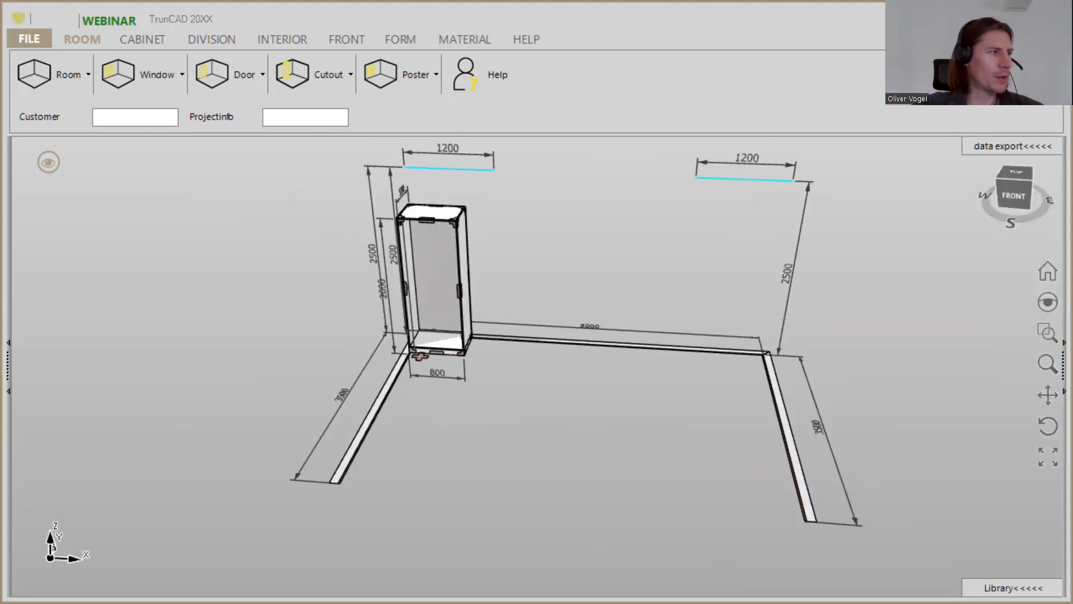
scroll(545, 440, up, 3)
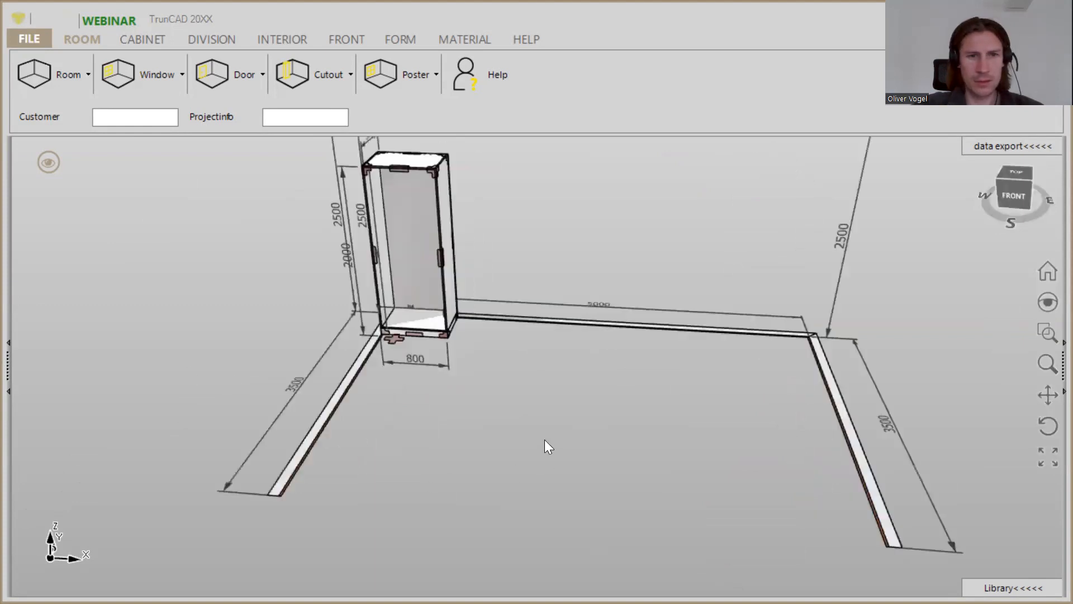
middle_drag(472, 392, 452, 392)
scroll(435, 356, up, 2)
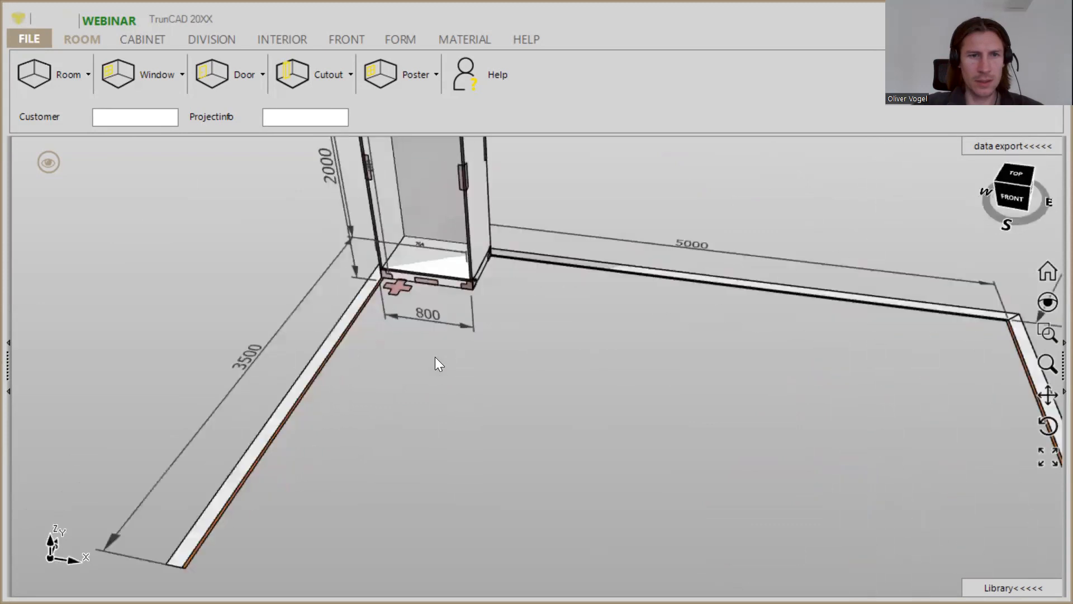
click(404, 290)
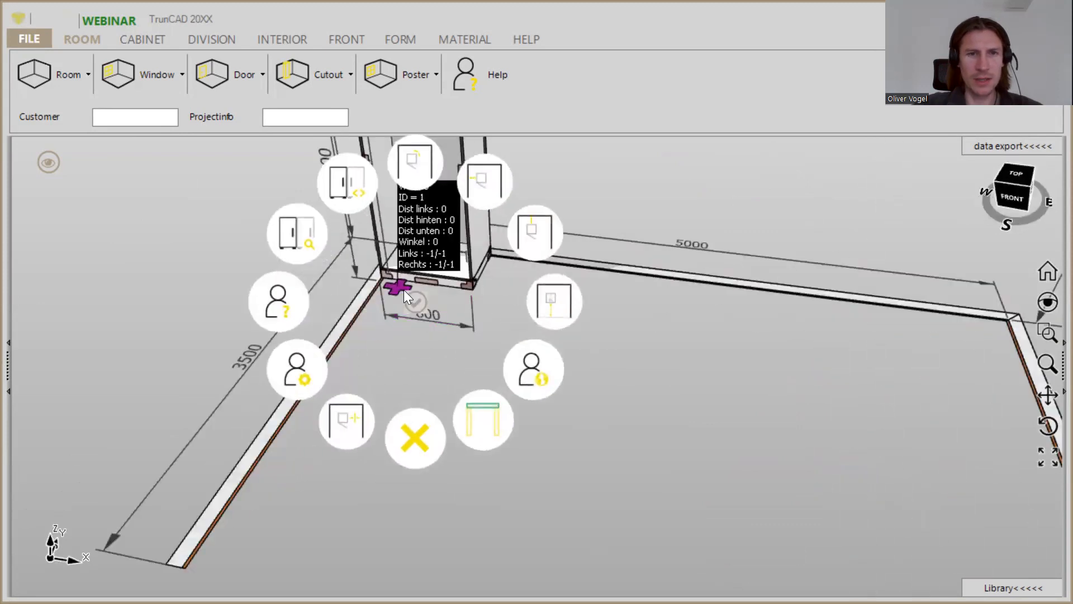
click(479, 186)
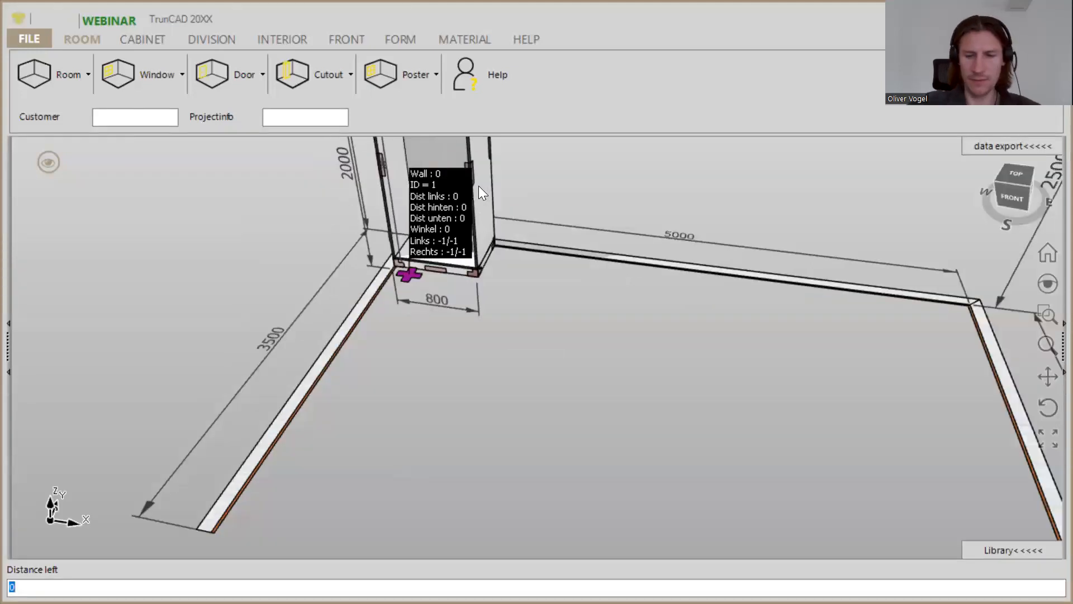
text(1000)
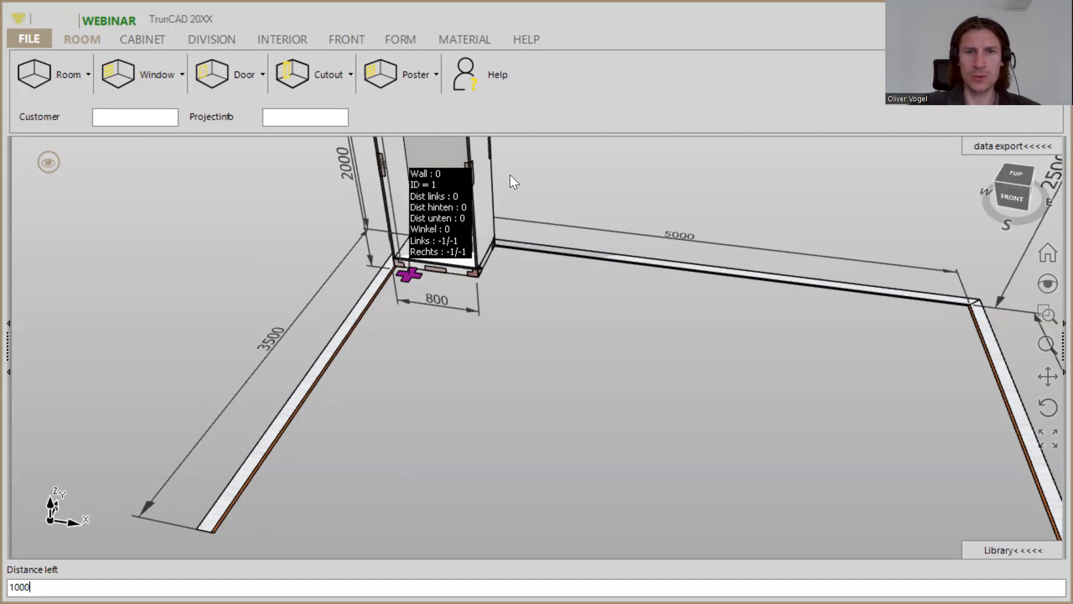
key(Return)
- Set the cabinet's height to 800 and its width to 2200
middle_drag(709, 225, 669, 304)
scroll(704, 264, down, 2)
scroll(690, 312, down, 2)
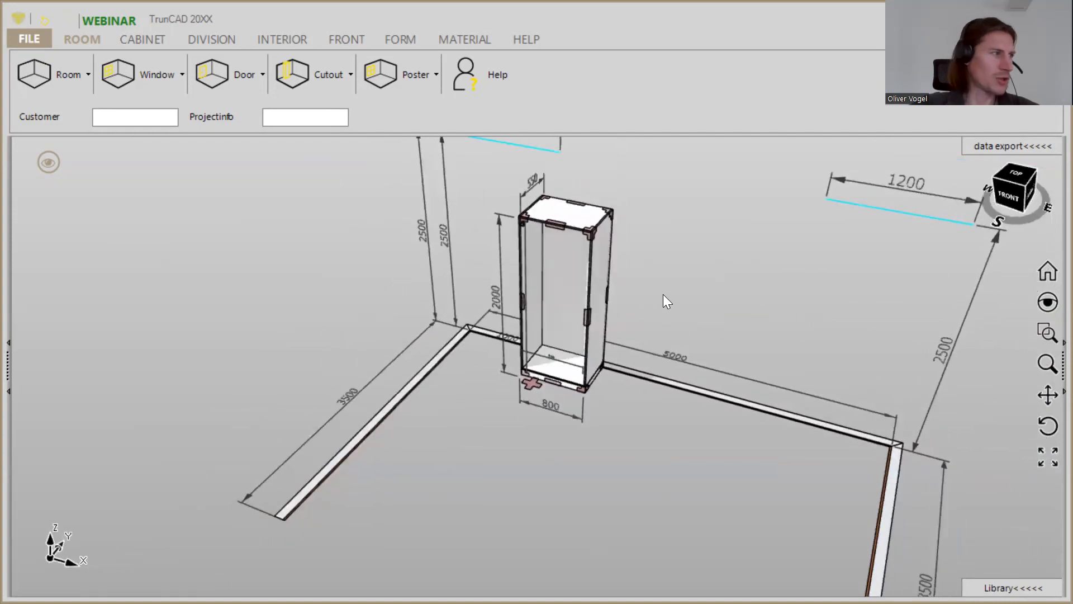
click(500, 225)
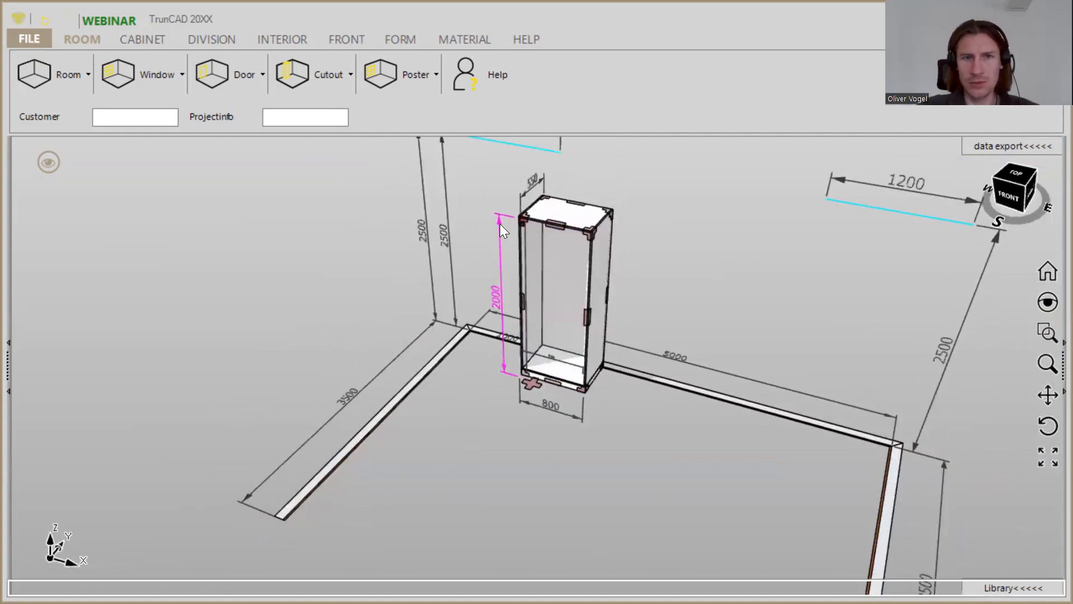
text(800)
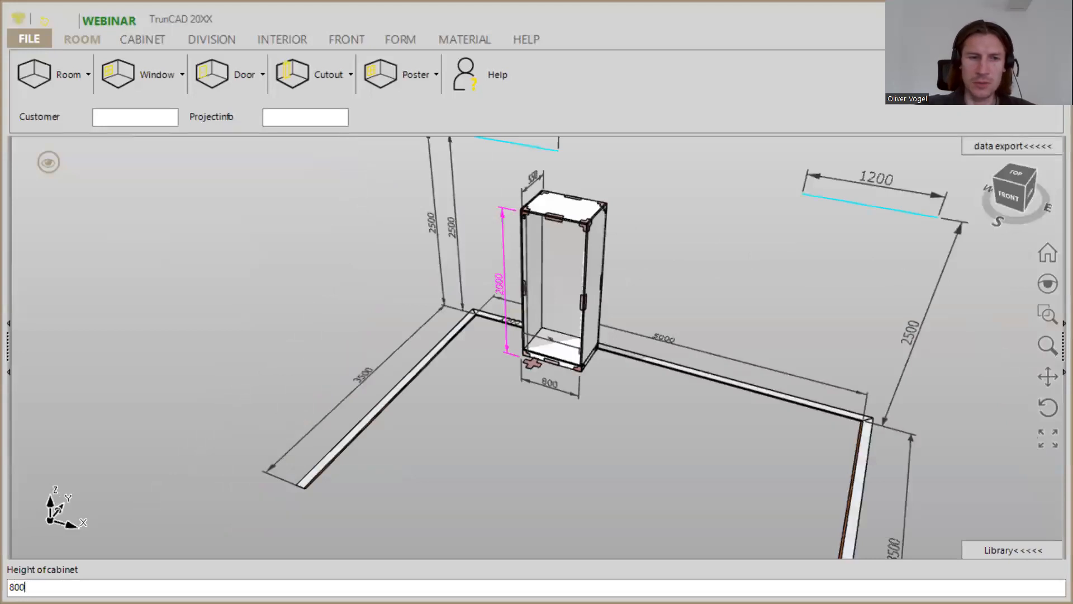
key(Return)
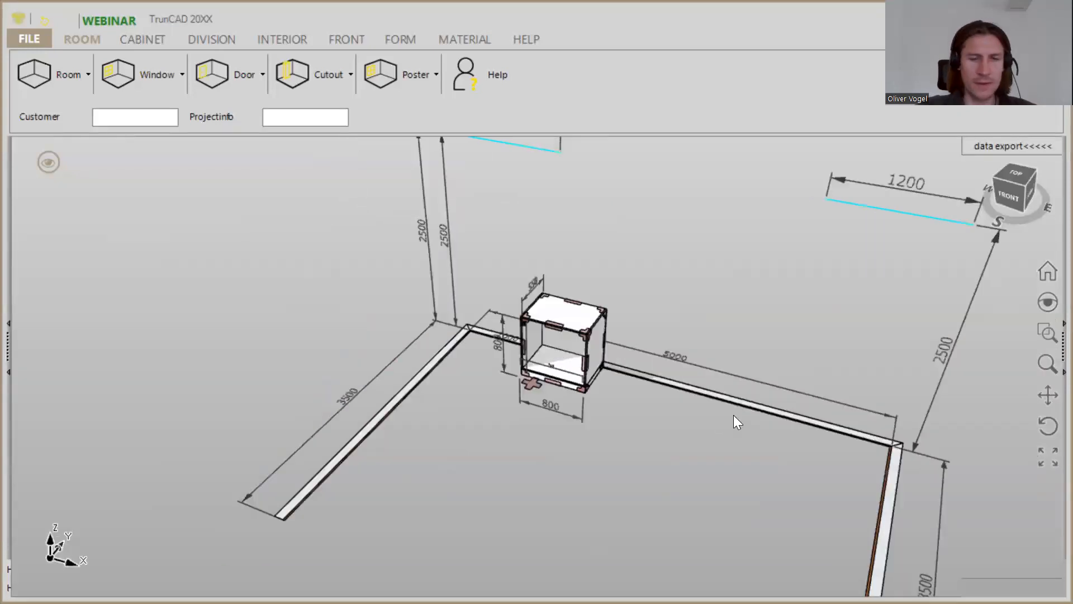
click(578, 422)
text(2200)
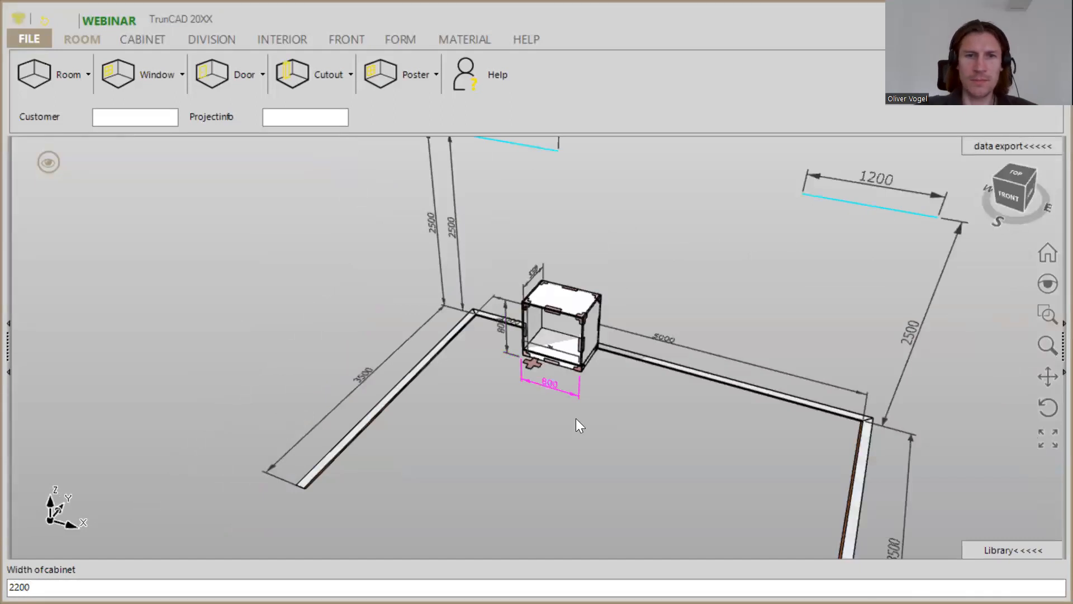
key(Return)
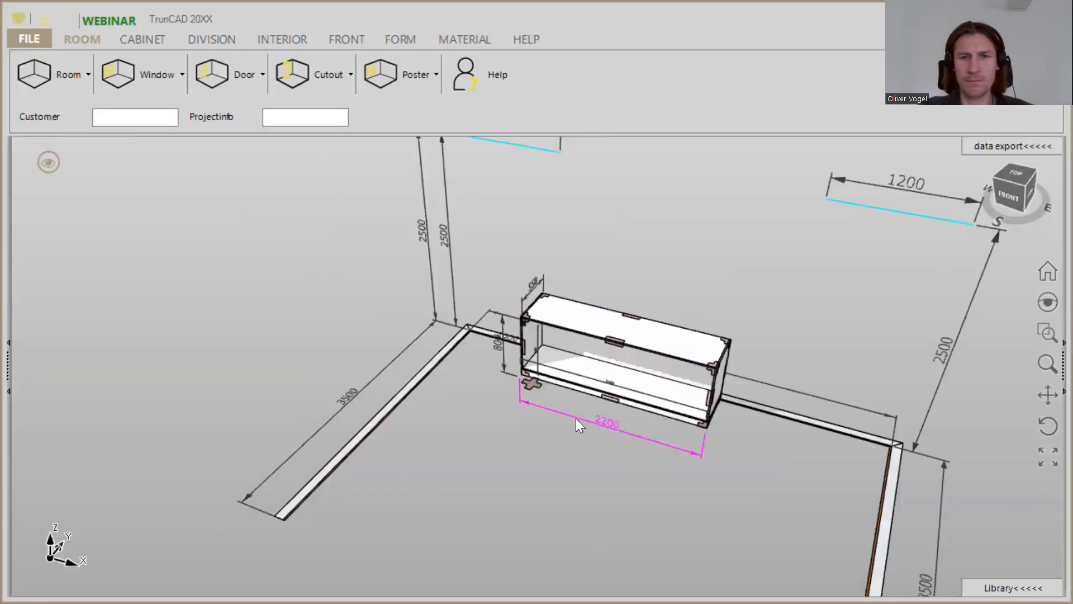
- Change the cabinet's plinth construction so that the plinth sits between the sides
middle_drag(468, 485, 498, 430)
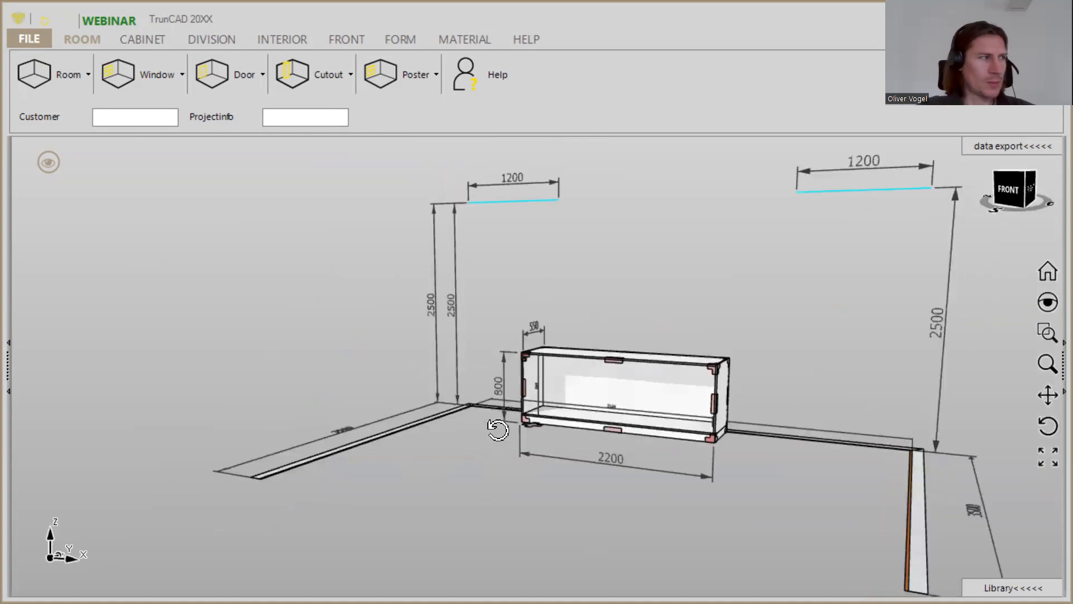
click(143, 41)
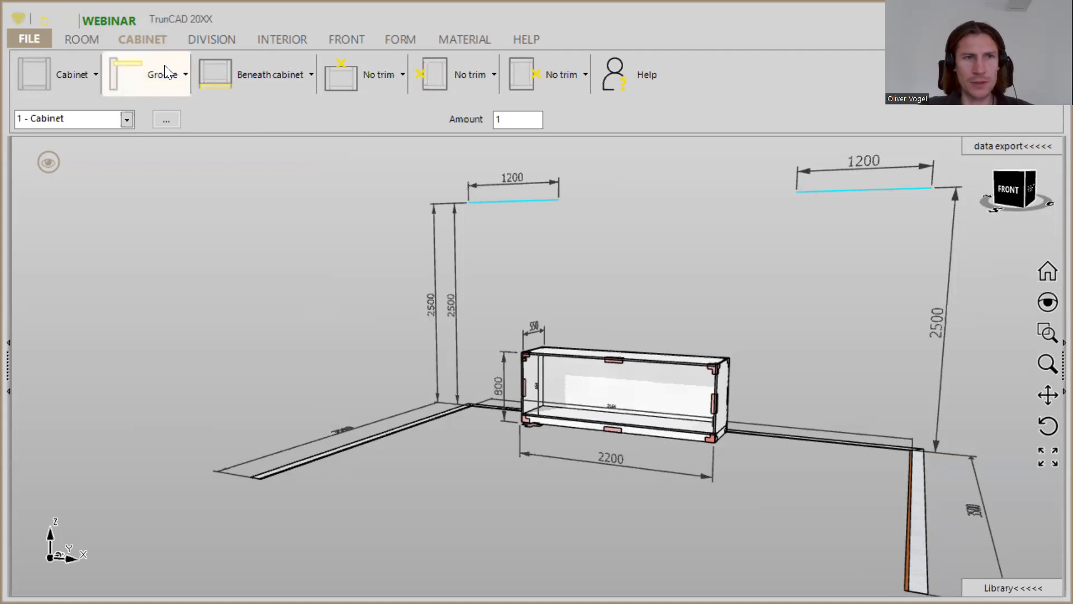
click(273, 74)
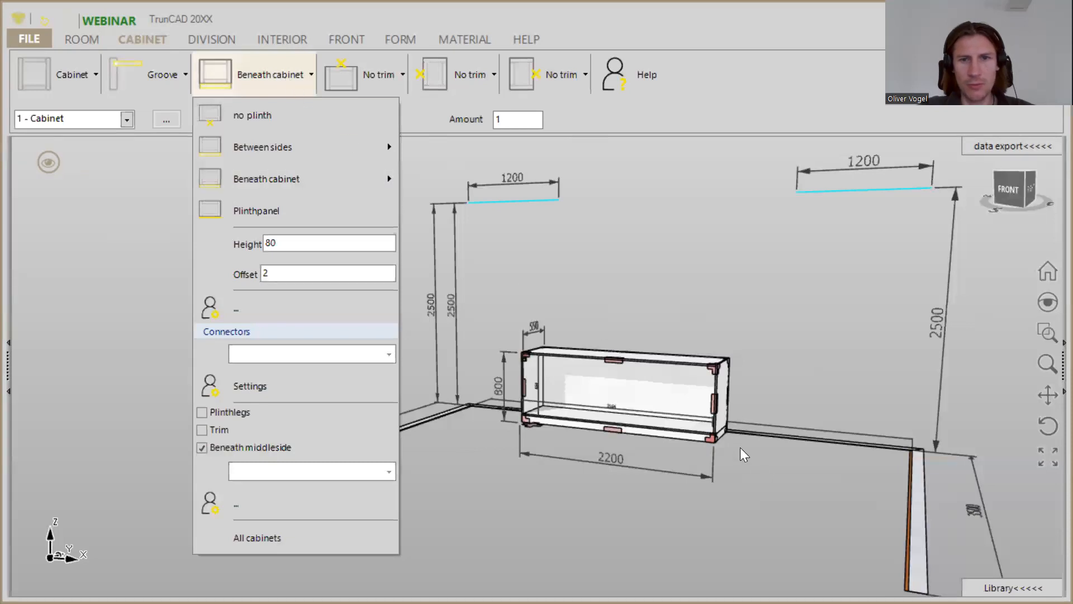
scroll(717, 427, up, 8)
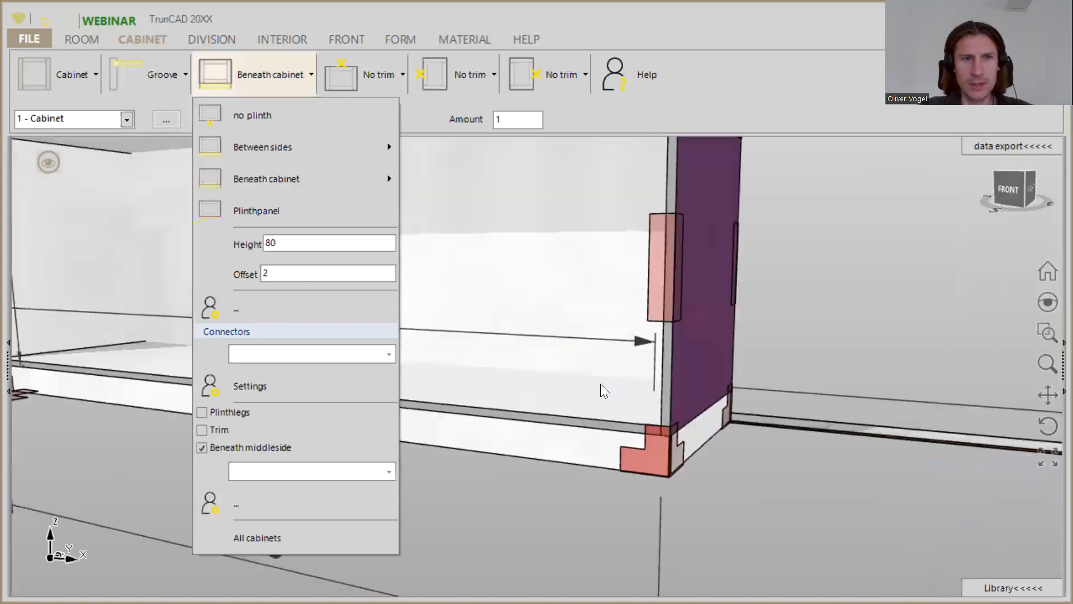
mouse_move(296, 152)
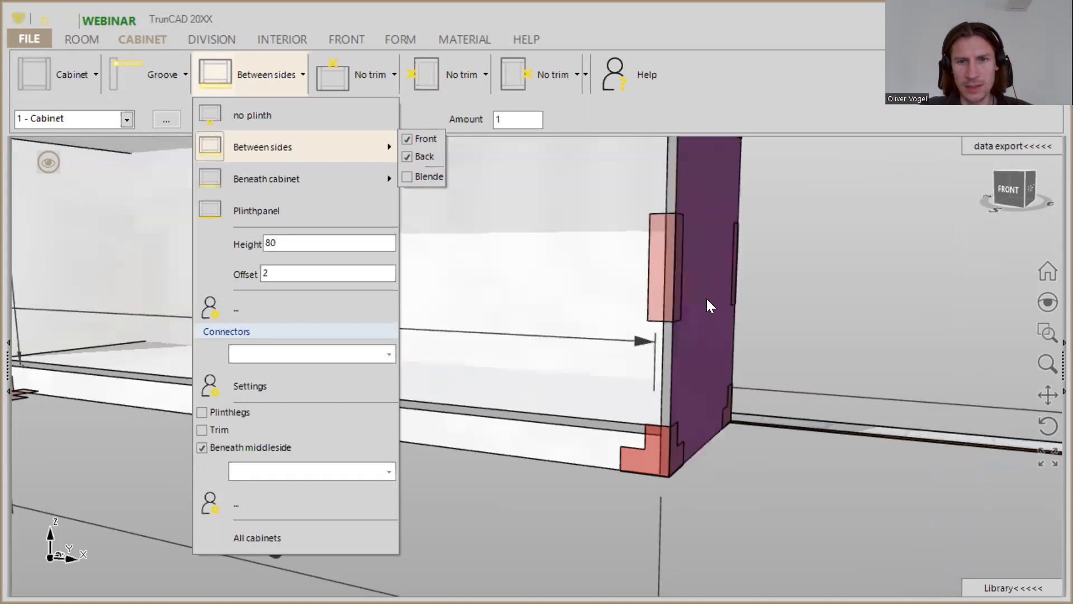
- Disable the front and back plinth boards of the between-sides plinth
middle_drag(705, 326, 694, 260)
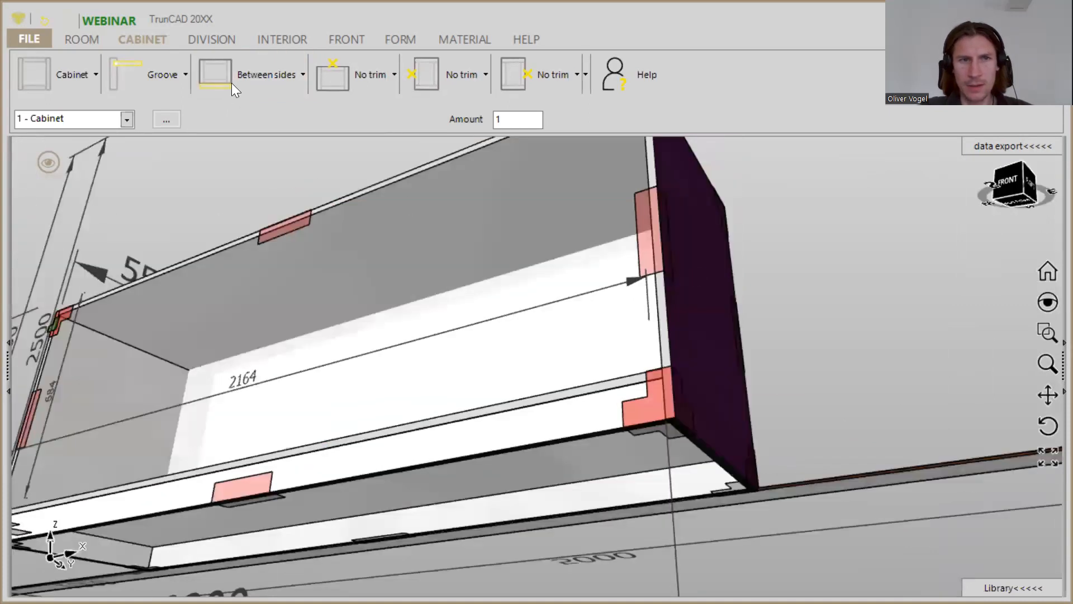
click(248, 71)
mouse_move(251, 147)
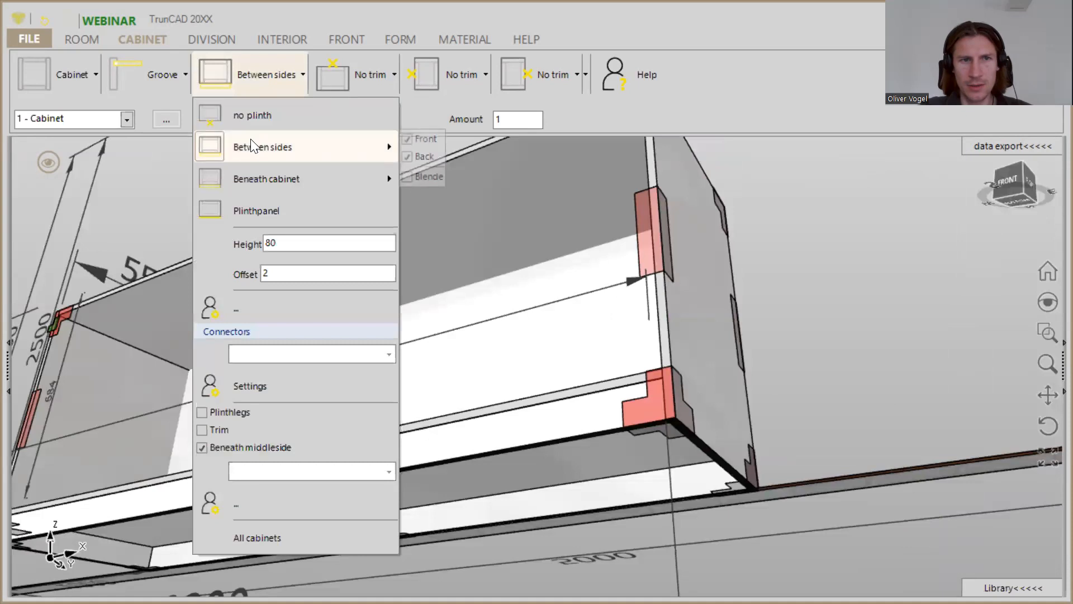
click(407, 159)
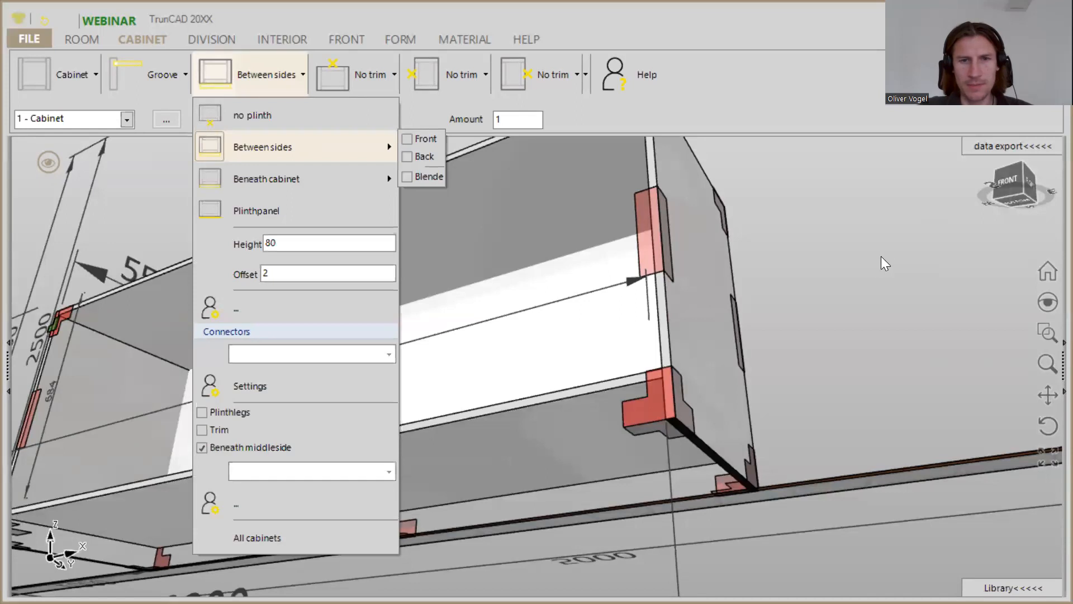
scroll(871, 261, down, 3)
middle_drag(872, 261, 912, 330)
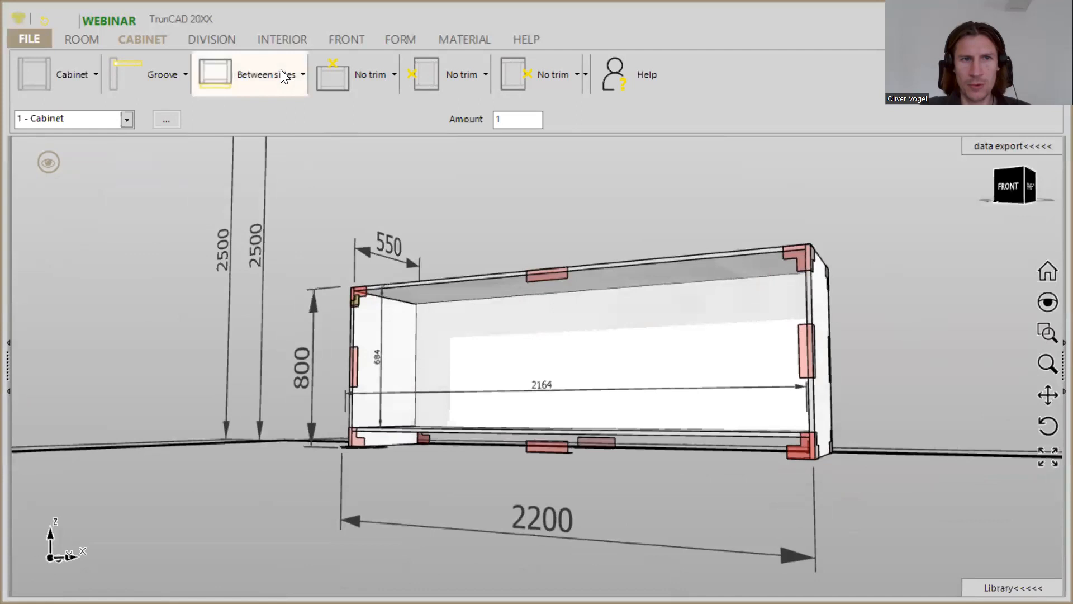
- Set the height of the between-sides plinth to 50
click(281, 69)
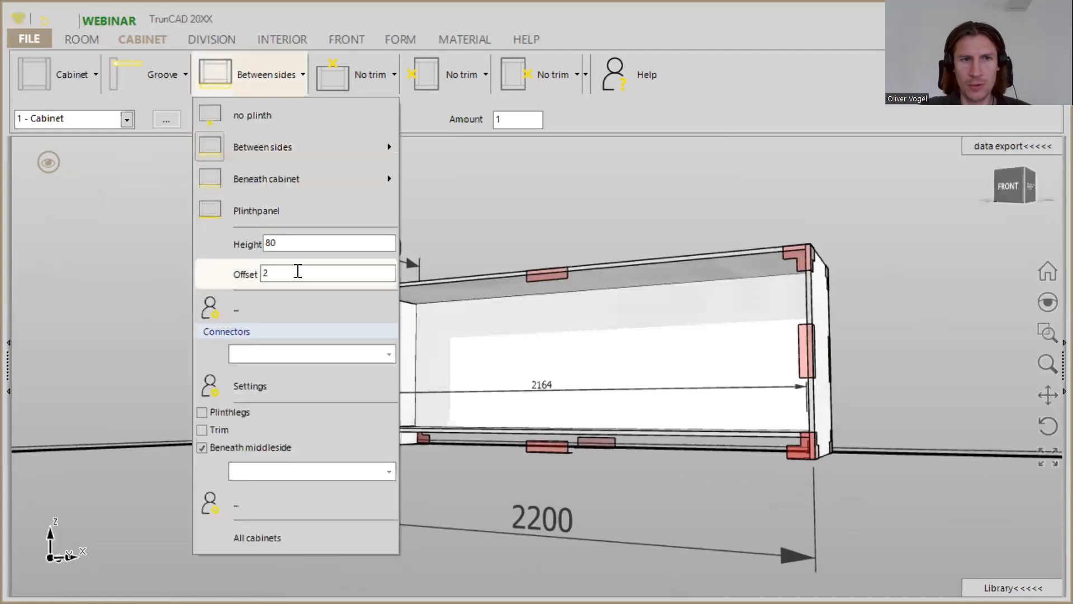
double_click(310, 245)
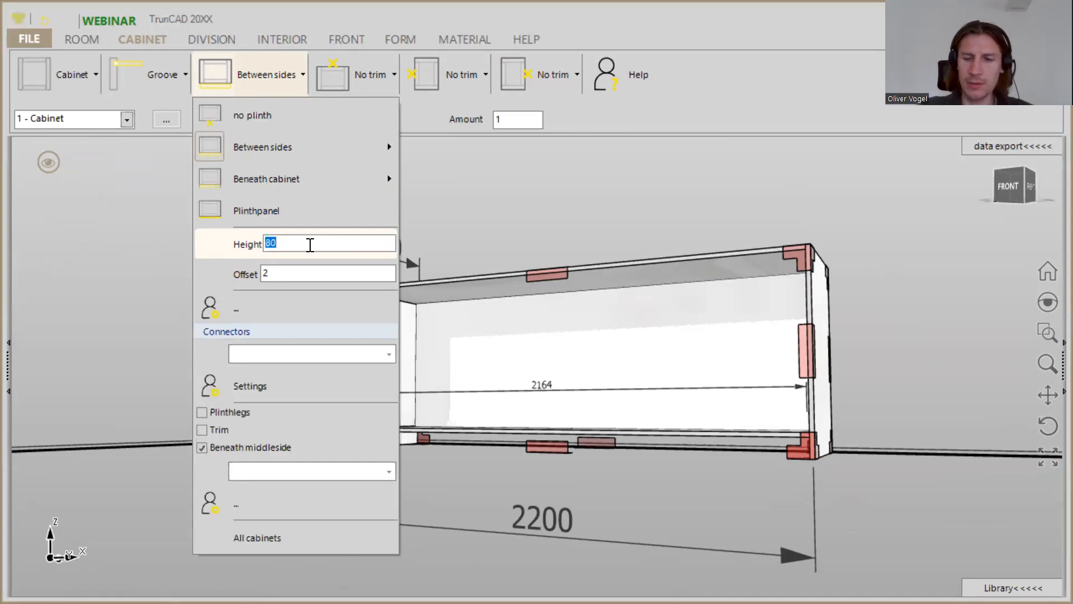
text(50)
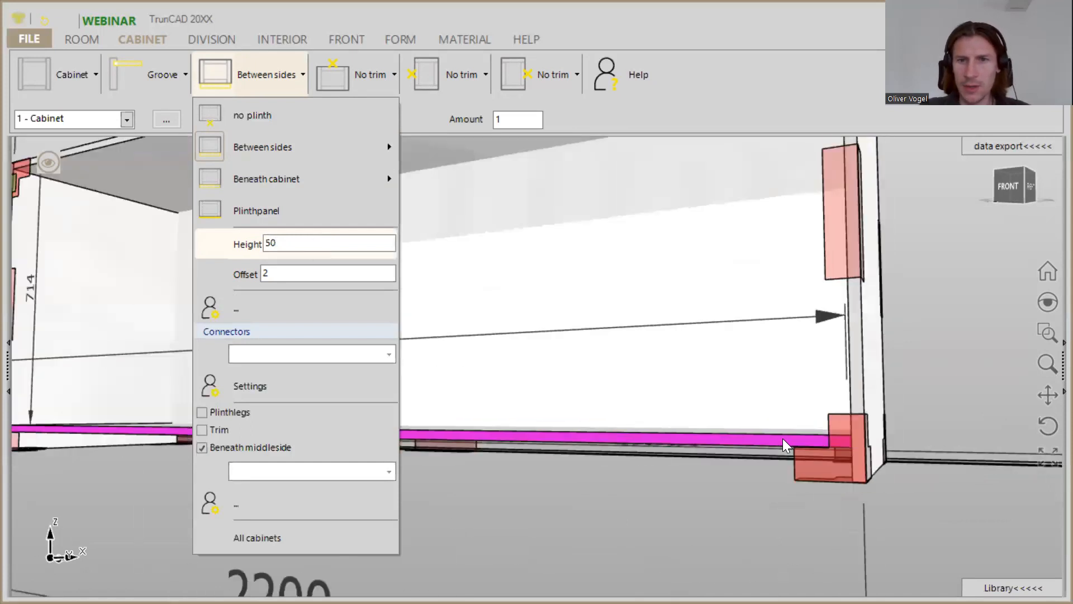
middle_drag(871, 359, 871, 412)
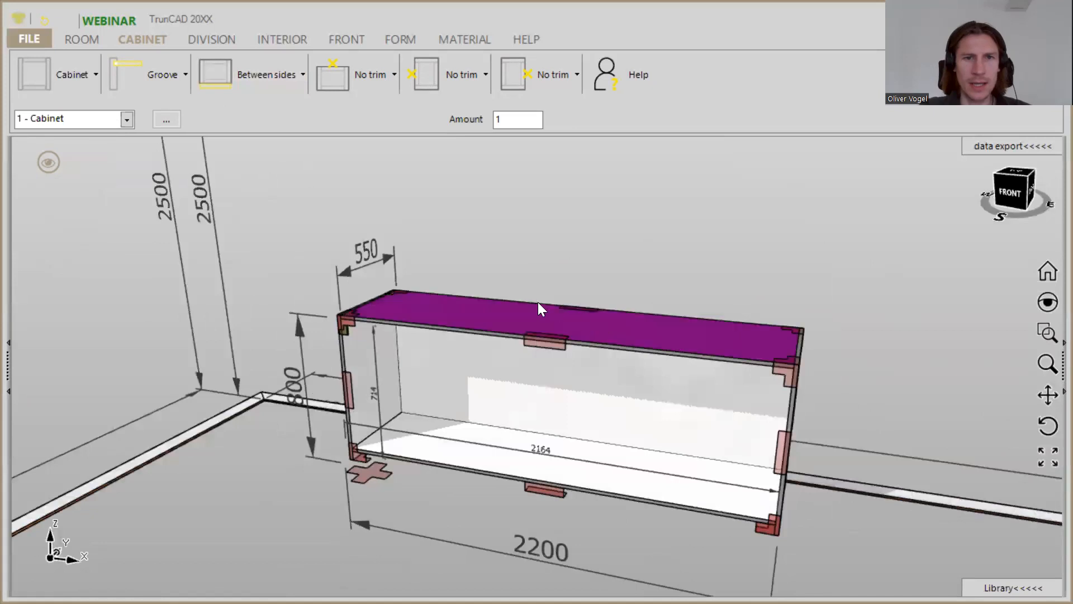
- Change the cabinet's top trim construction from no trim to a coverpanel
middle_drag(540, 275, 514, 273)
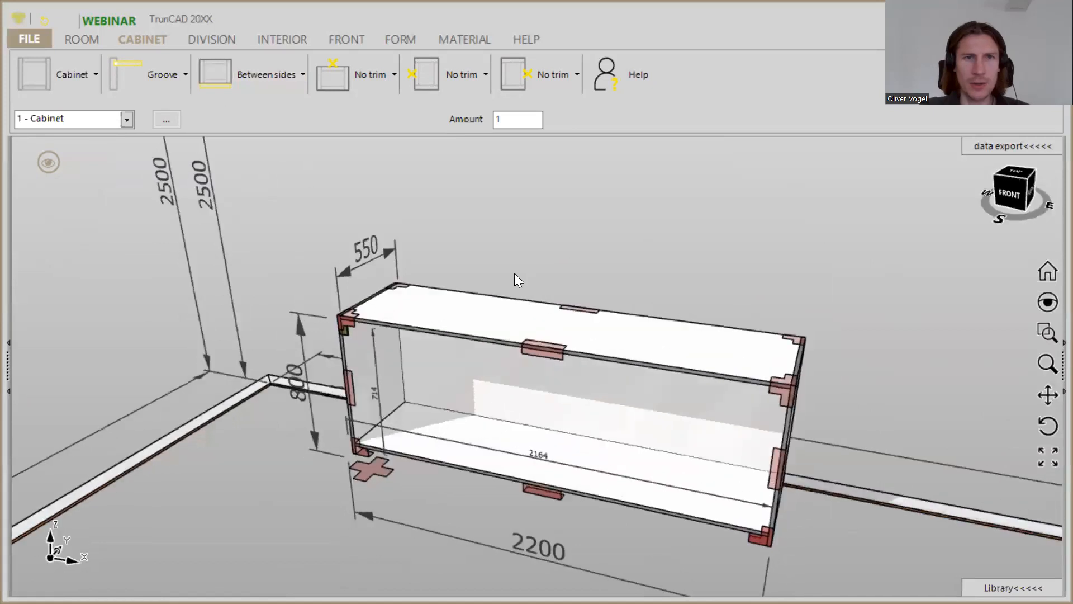
click(367, 70)
mouse_move(369, 136)
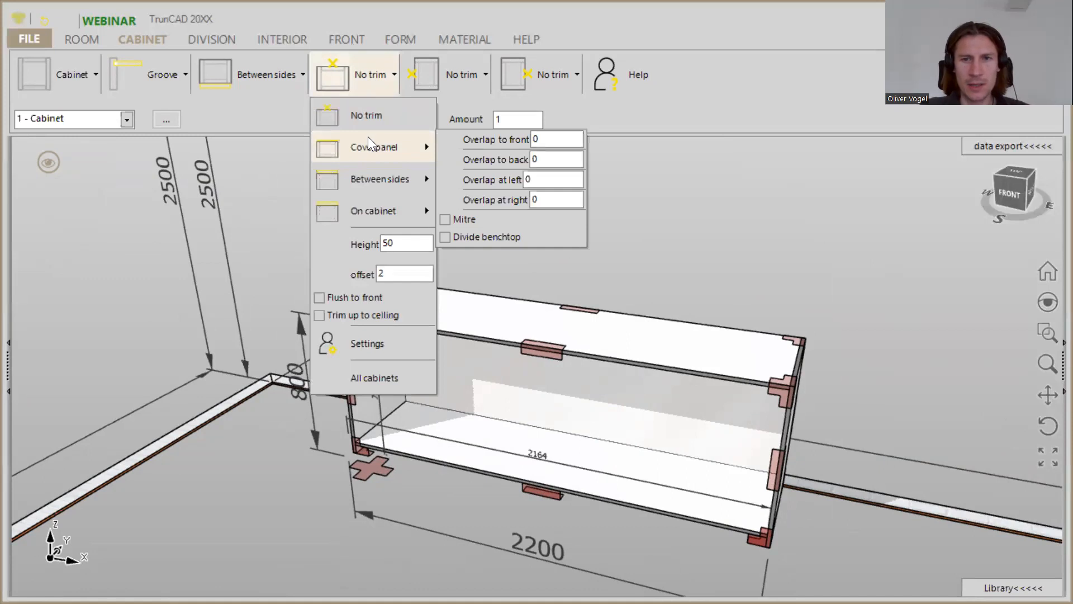
click(367, 136)
- Set the coverpanel's overlap to 80 at the front and 30 at both the left and right
scroll(617, 325, up, 6)
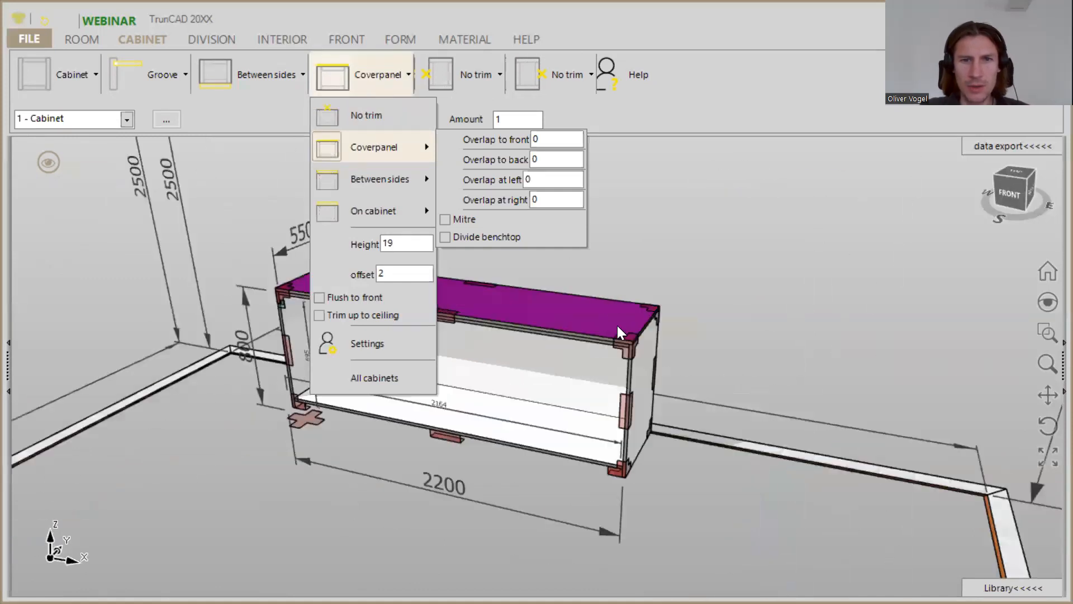
scroll(635, 345, up, 1)
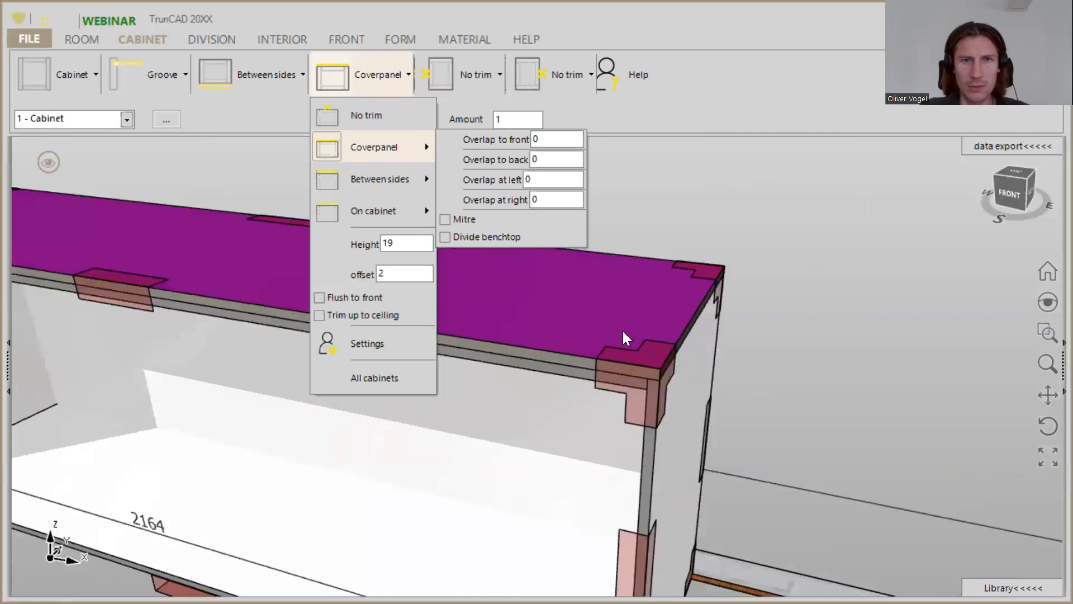
double_click(550, 140)
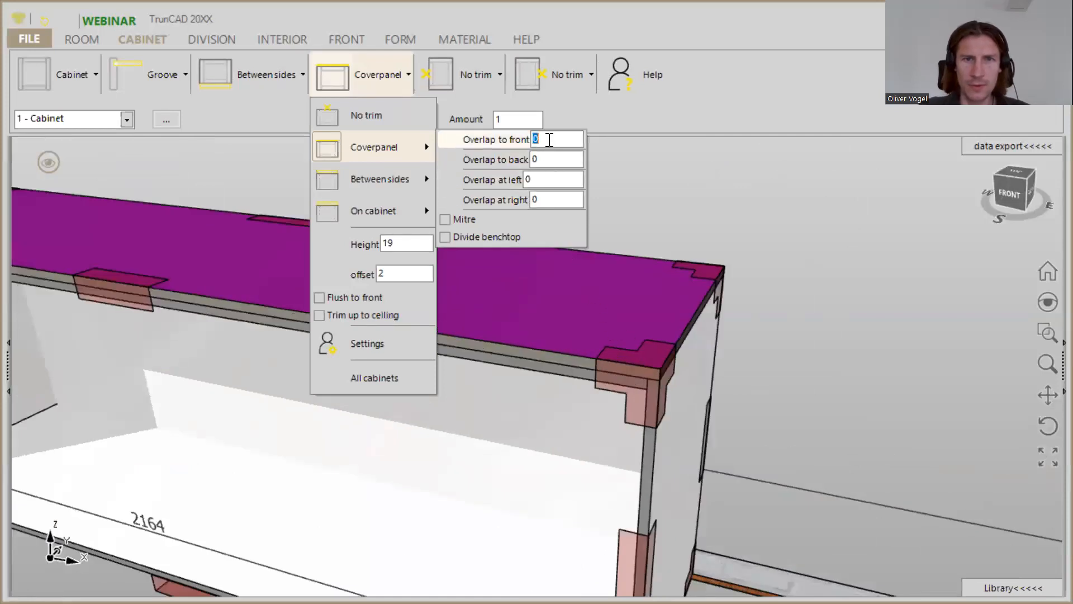
text(8)
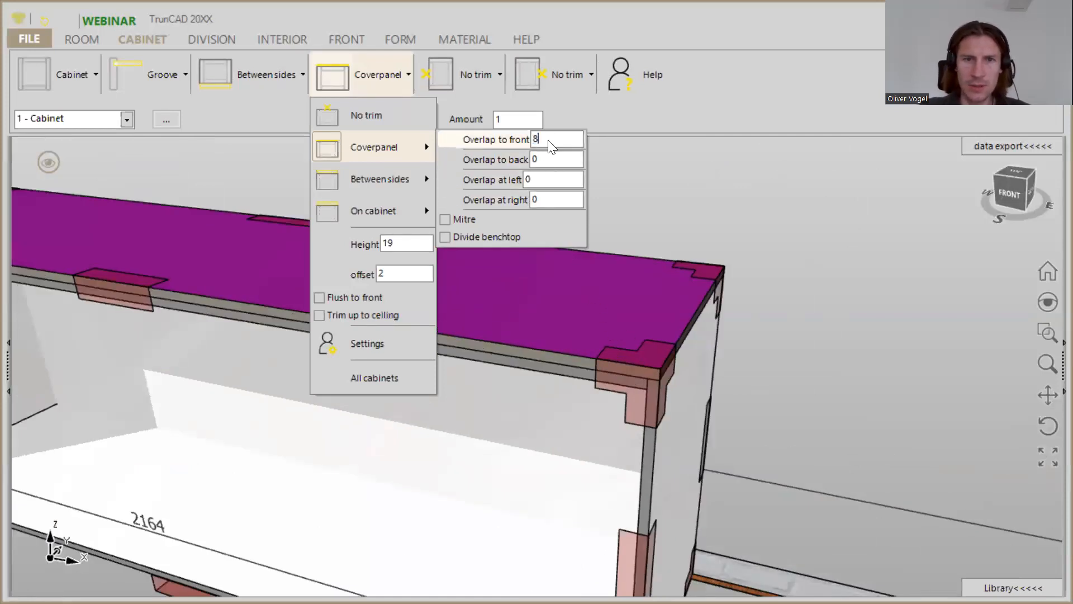
text(0)
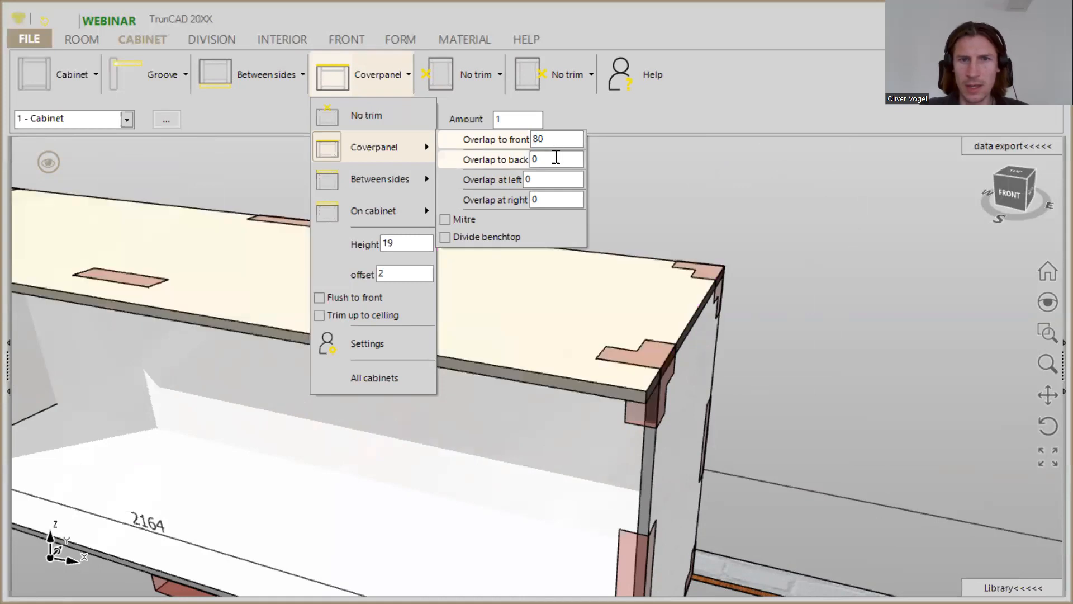
double_click(546, 181)
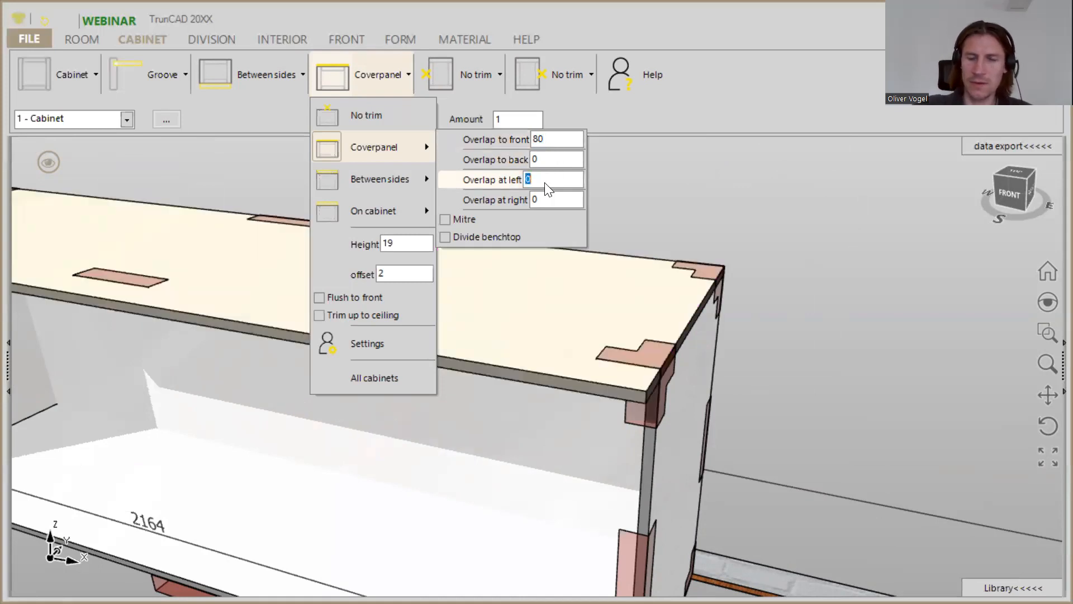
text(30)
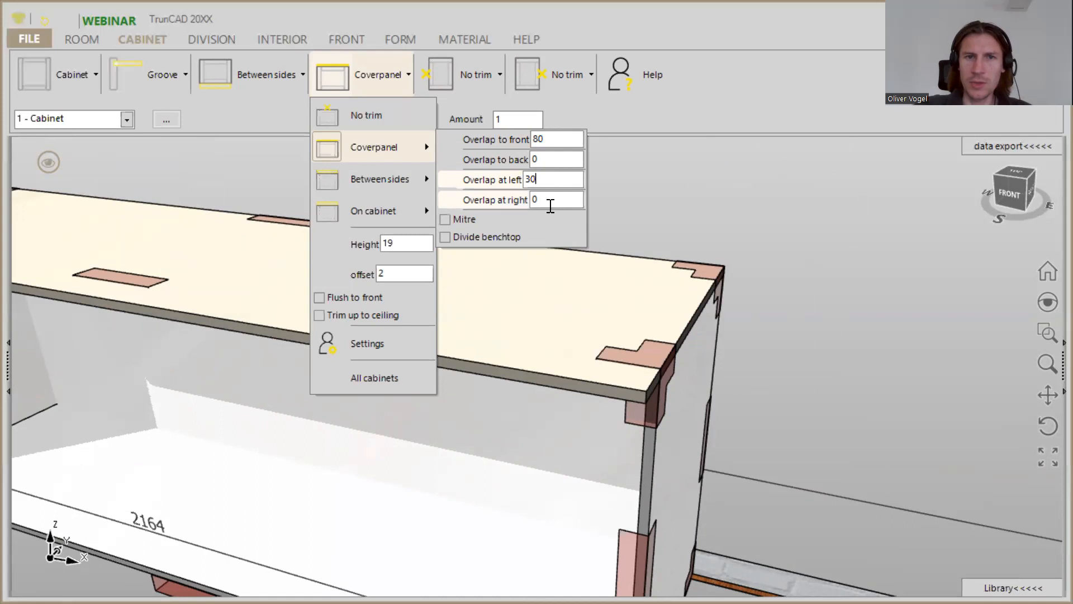
double_click(551, 199)
text(3)
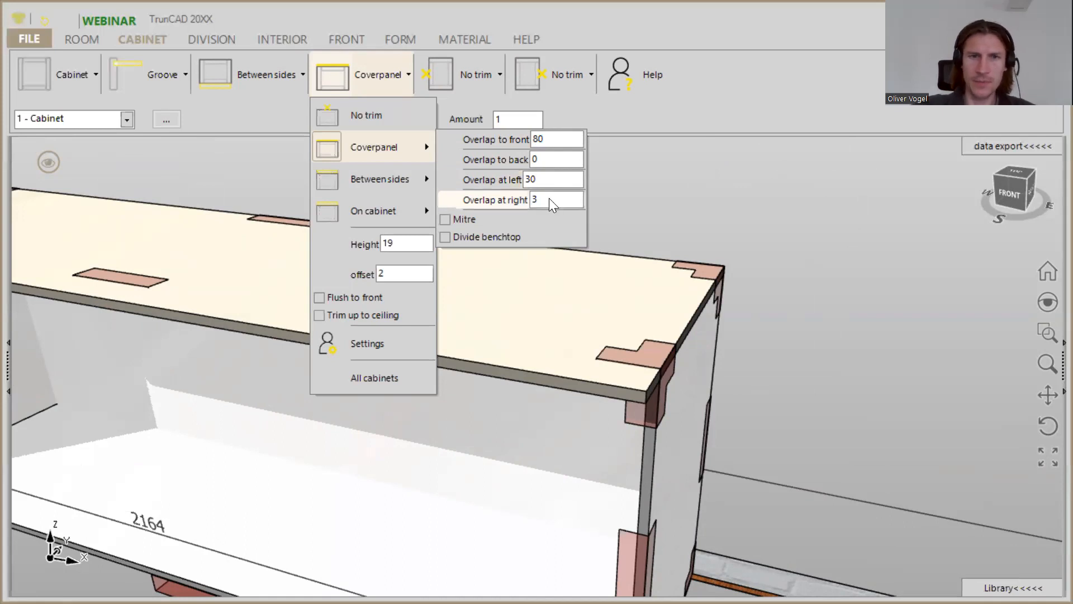
text(0)
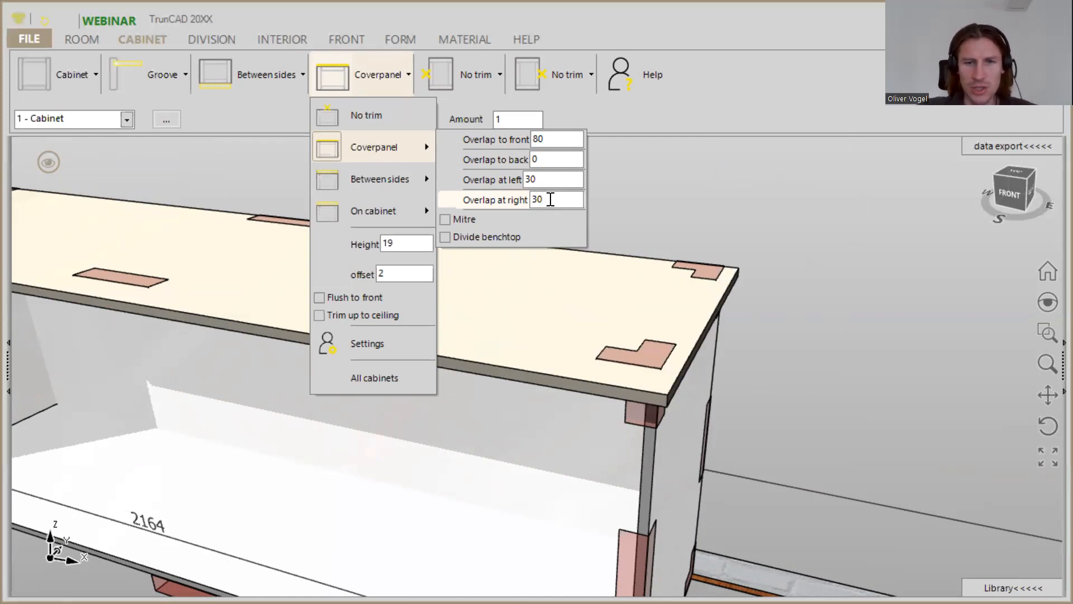
click(733, 203)
scroll(602, 238, down, 4)
middle_drag(601, 238, 597, 167)
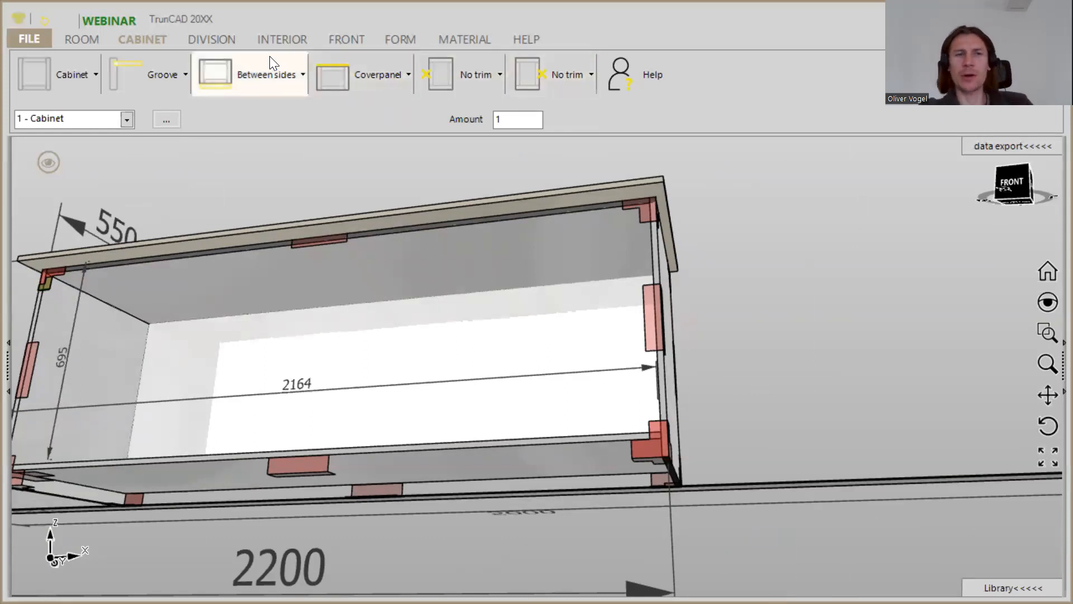
- Divide the cabinet interior into three compartments with two vertical partitions
click(221, 45)
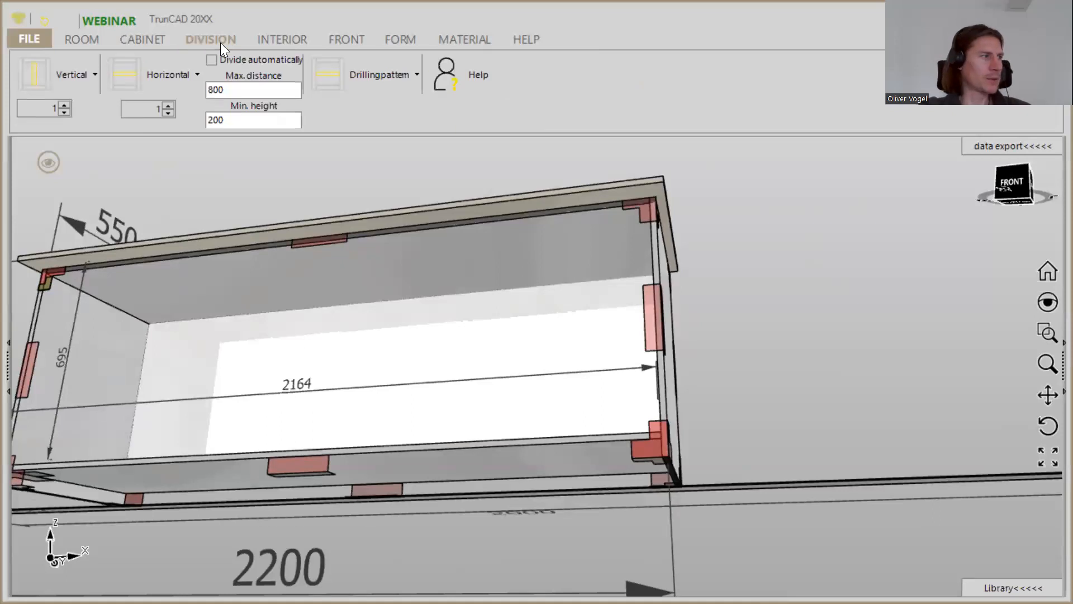
scroll(276, 177, down, 1)
middle_drag(277, 176, 162, 147)
drag(42, 76, 339, 304)
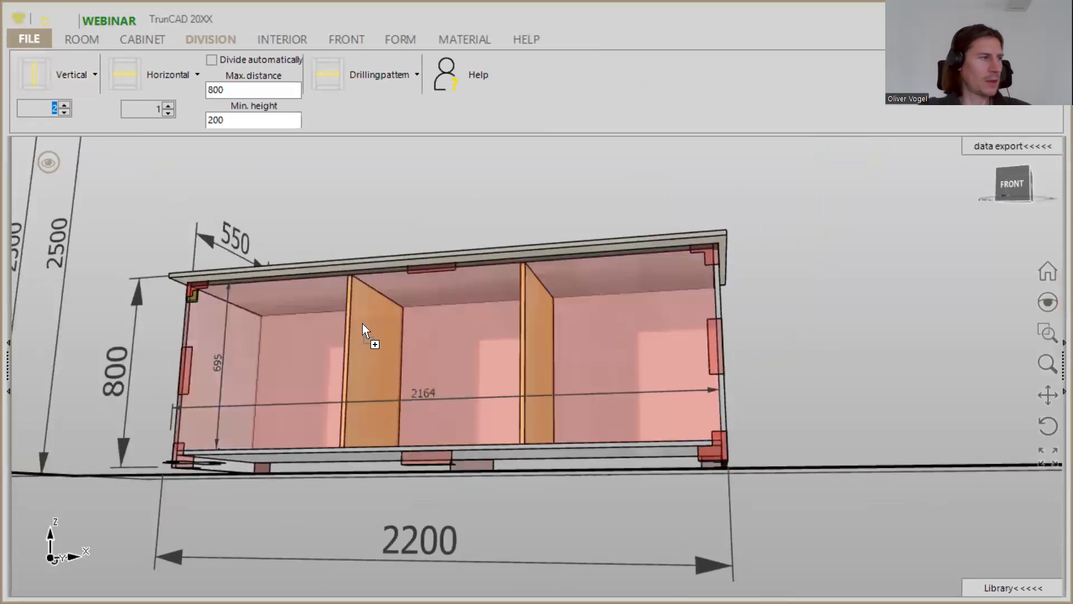
drag(364, 313, 363, 313)
- Set the left compartment's width of area to the proportional value 2
scroll(866, 352, down, 2)
middle_drag(864, 356, 616, 377)
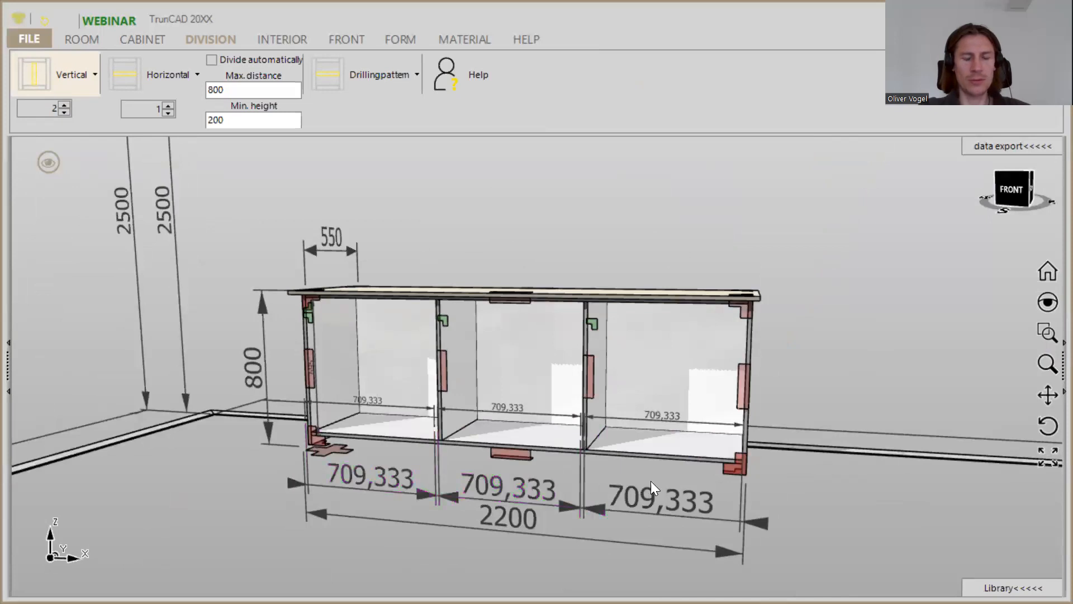
ctrl+middle_drag(443, 447, 460, 404)
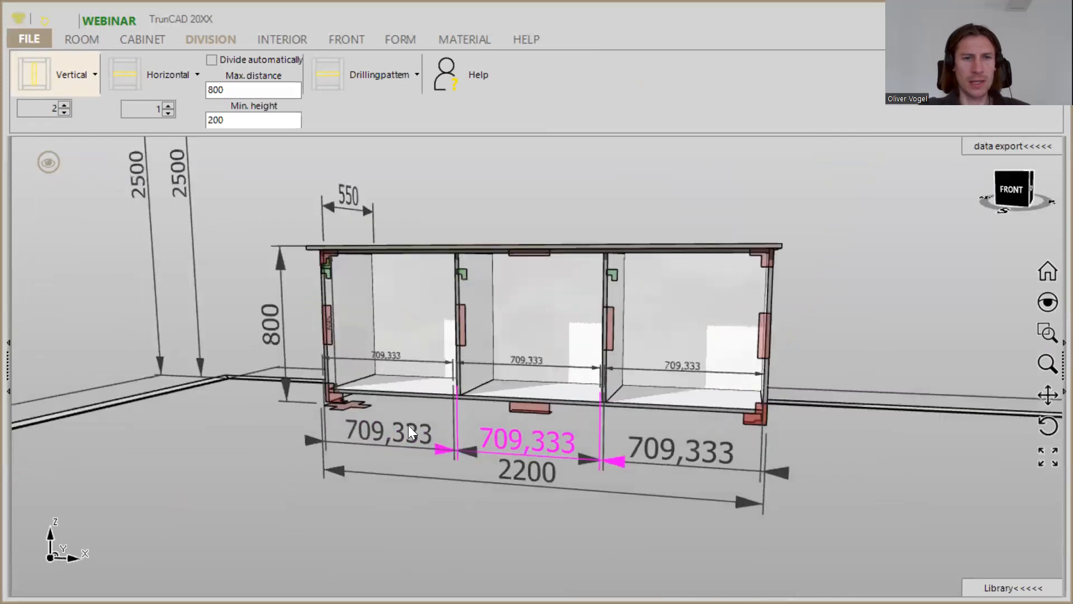
scroll(407, 427, up, 1)
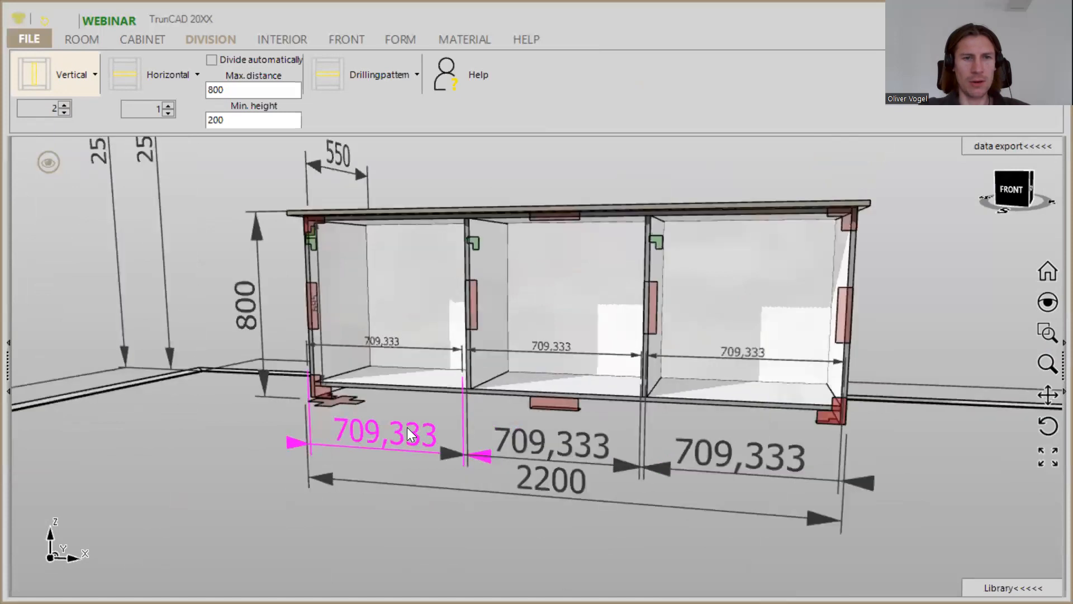
click(407, 427)
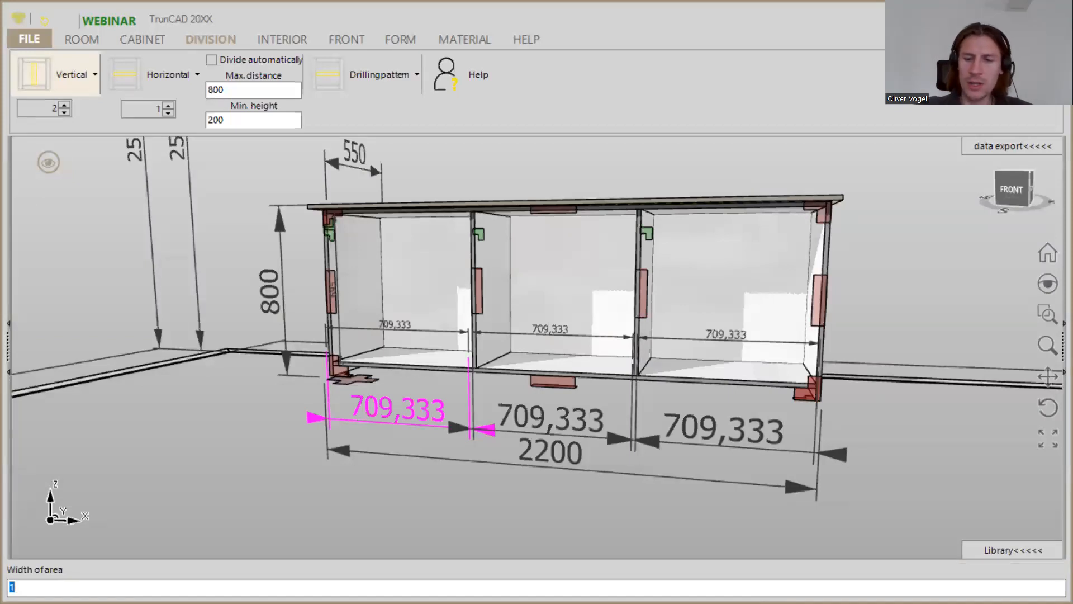
text(2)
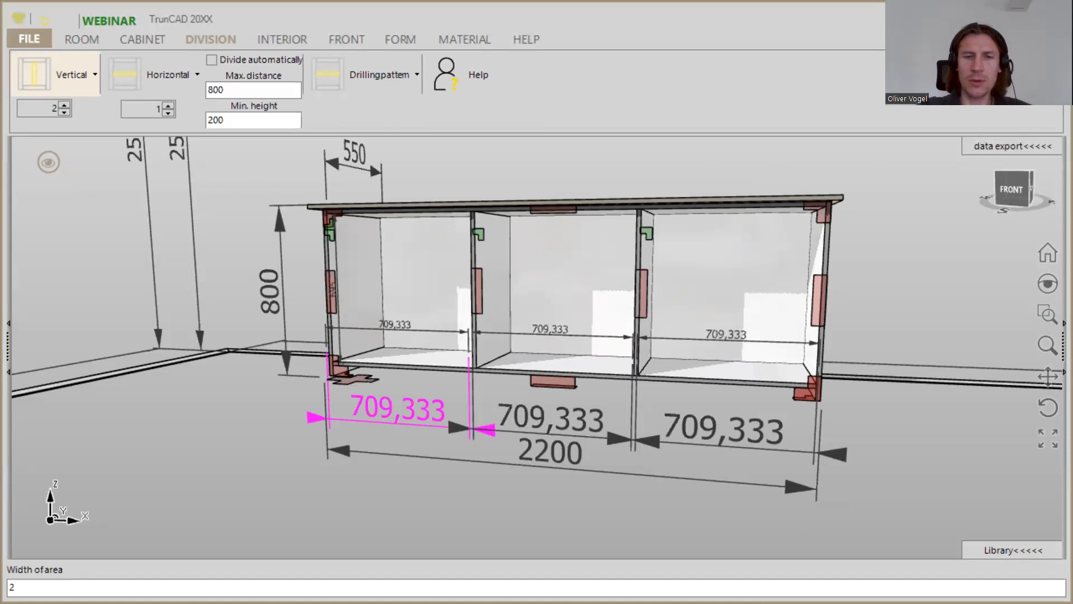
key(Return)
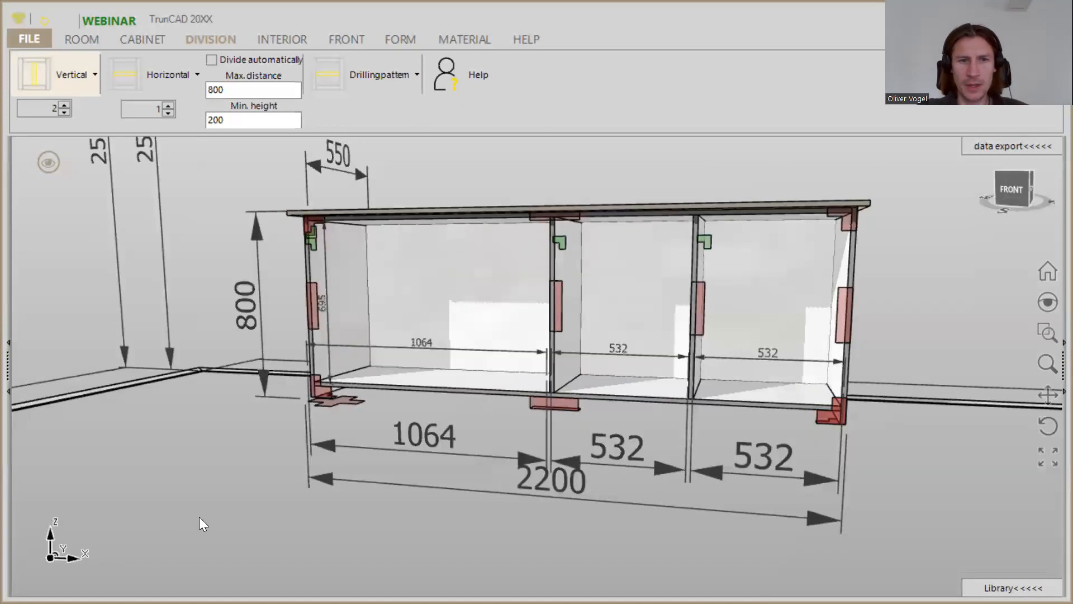
- Set the right compartment's width of area to the proportional value 2
click(782, 454)
text(2)
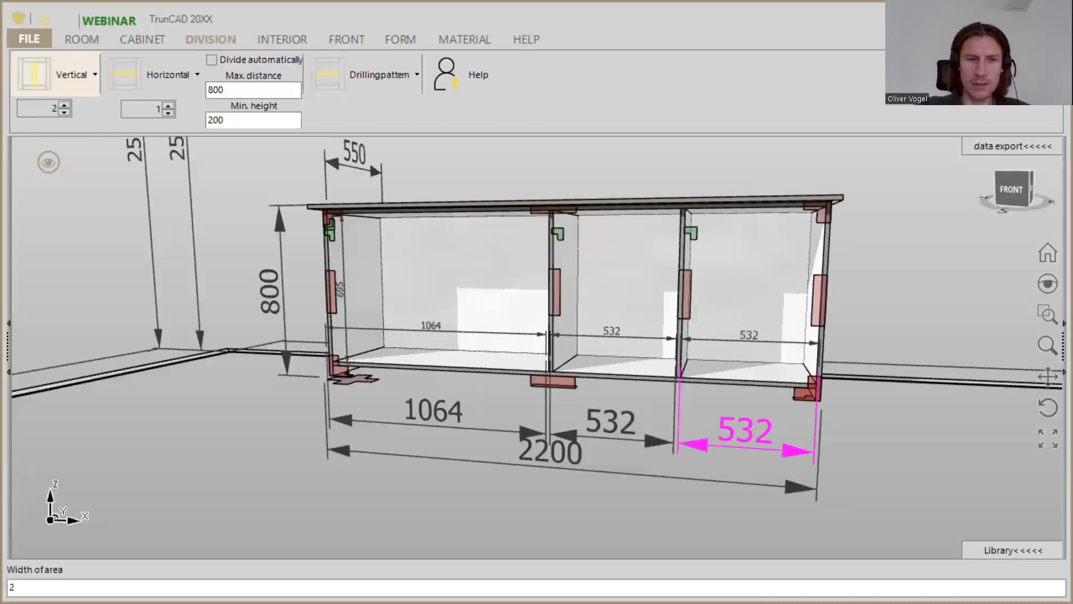
key(Return)
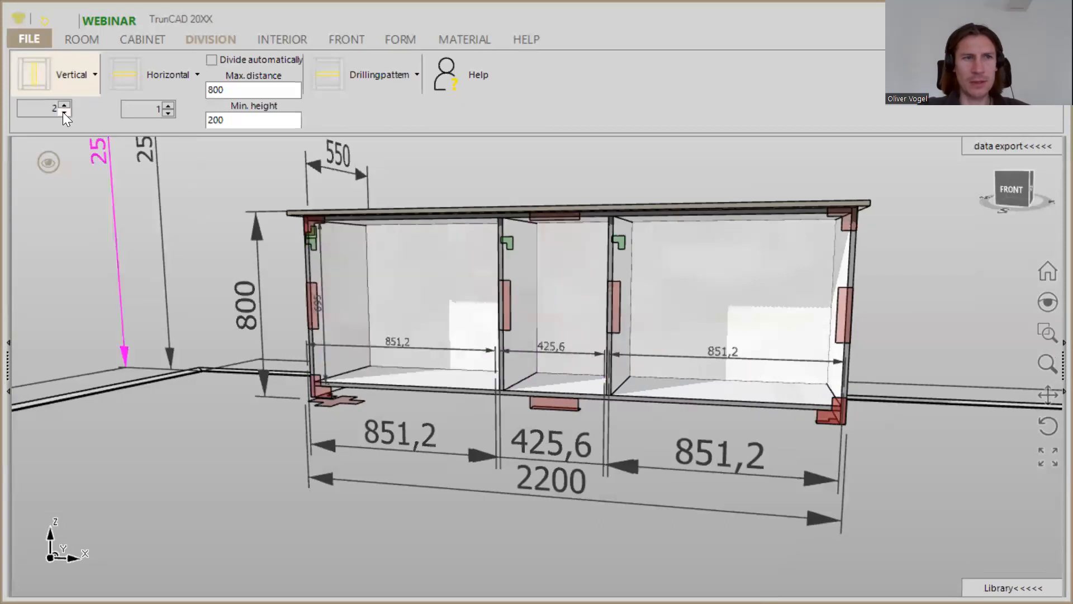
- Divide the middle compartment with one vertical partition and one horizontal shelf across both halves
click(32, 76)
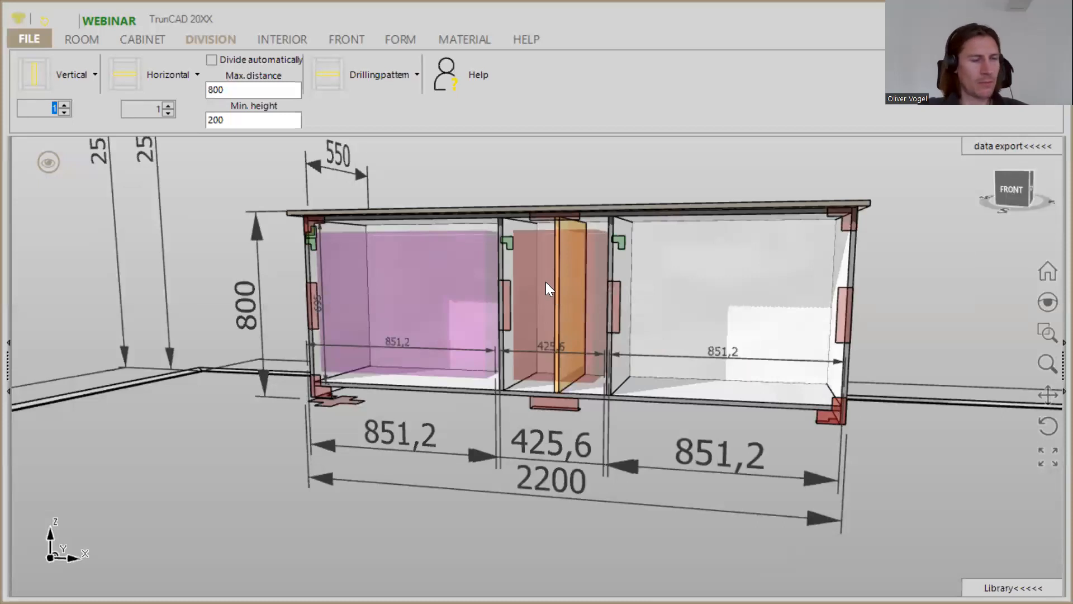
click(545, 282)
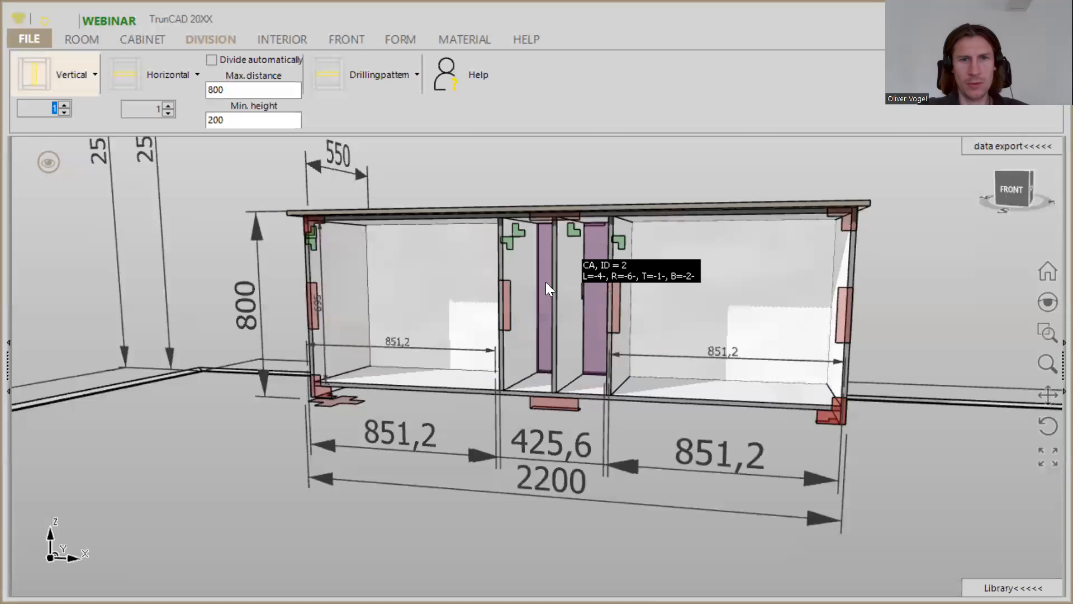
click(122, 78)
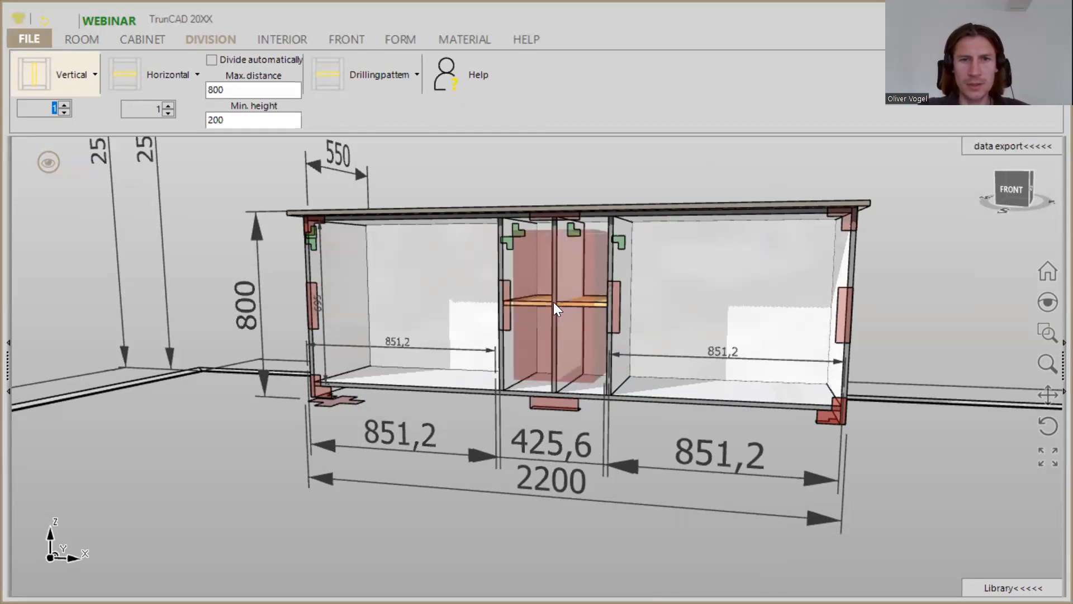
click(553, 302)
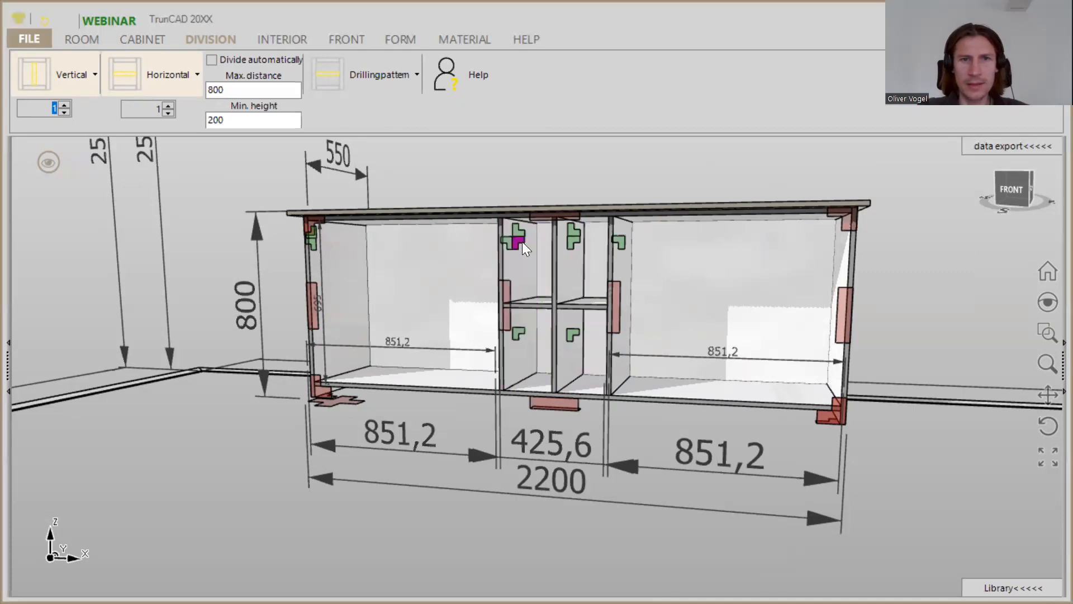
- Set the height of area of the middle compartment's upper-left section to the proportional value 2
click(517, 330)
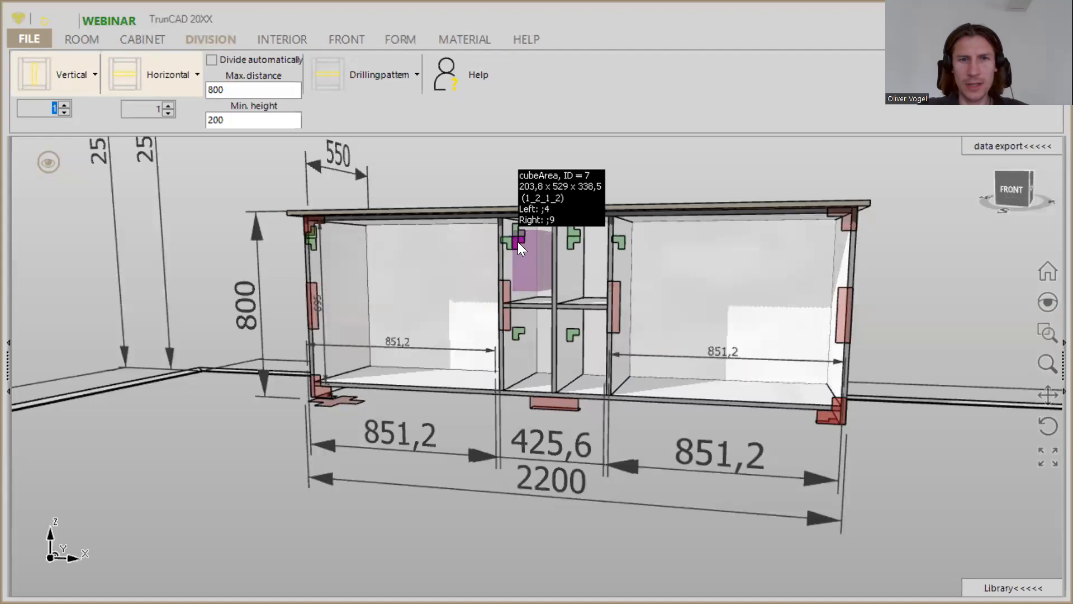
right_click(519, 244)
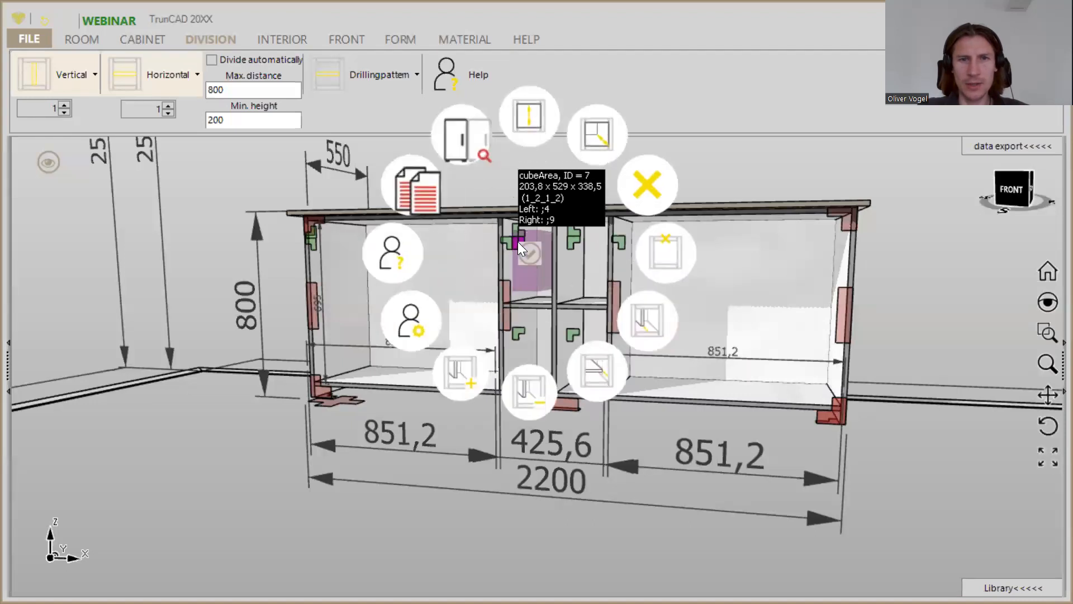
click(530, 115)
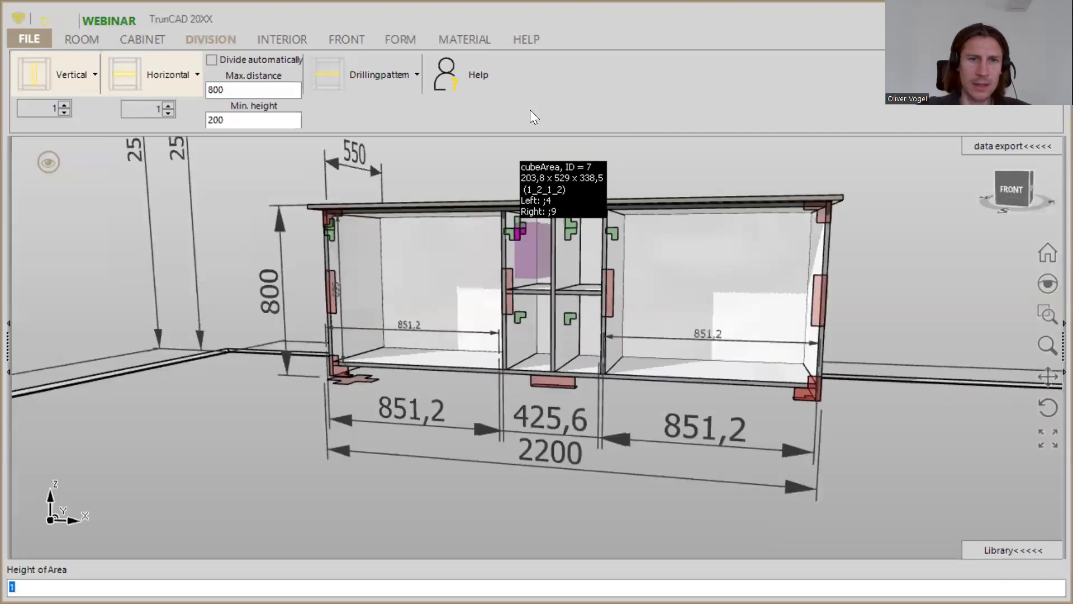
text(2)
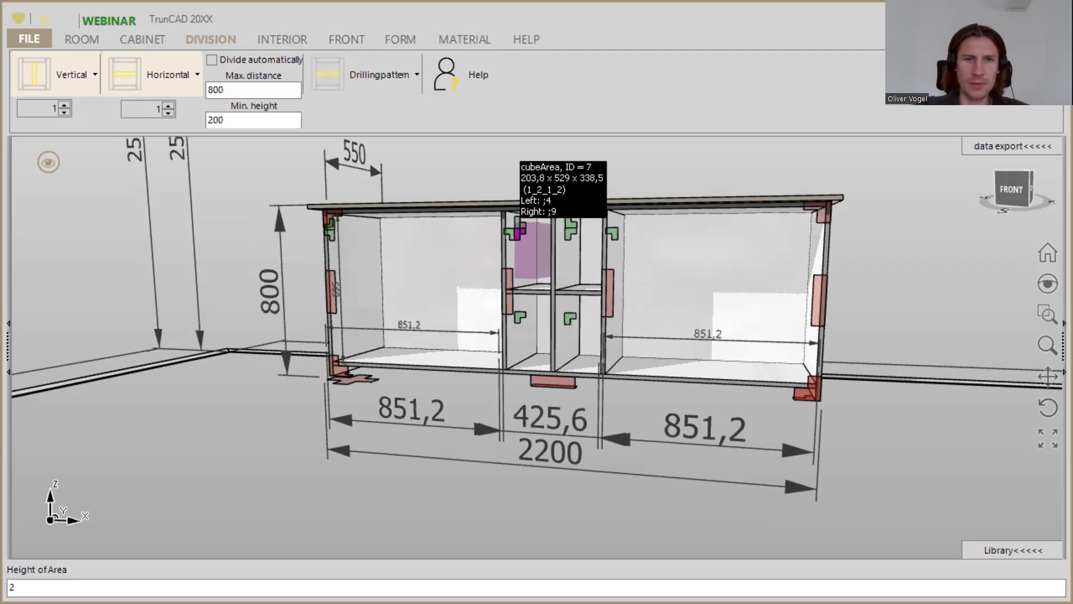
key(Return)
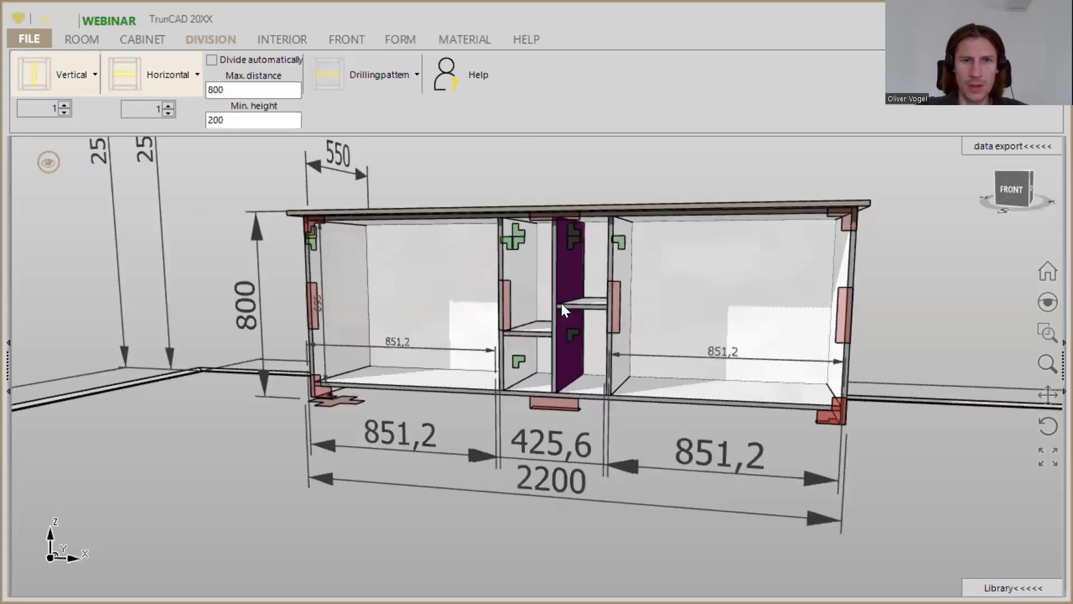
- Set the height of area of the middle compartment's lower-right section to the proportional value 2
right_click(573, 331)
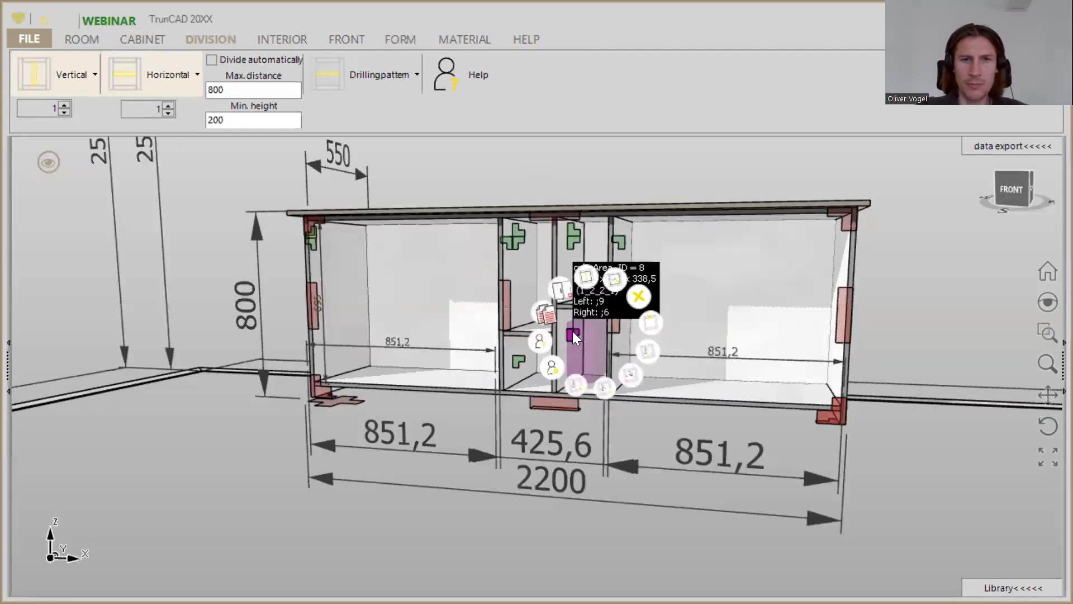
click(589, 204)
text(2)
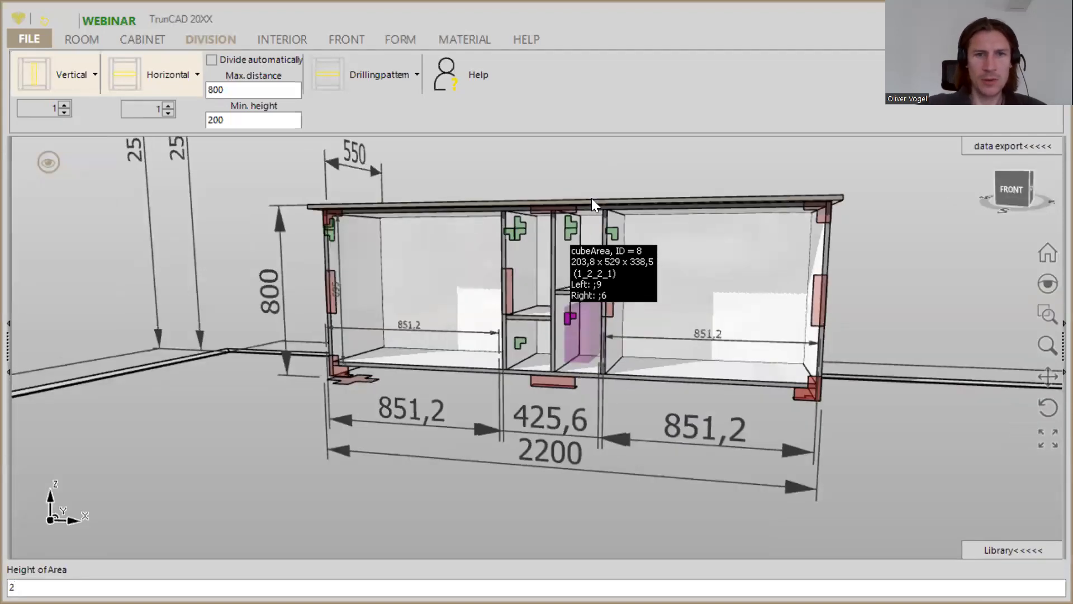
key(Return)
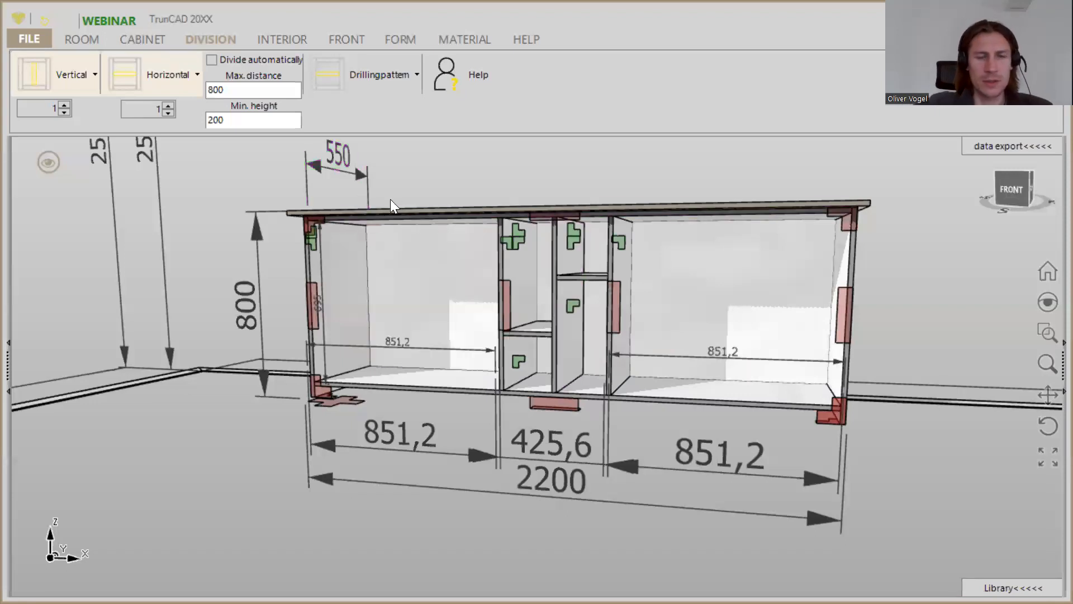
- Divide the left and right compartments with one horizontal shelf each
click(124, 75)
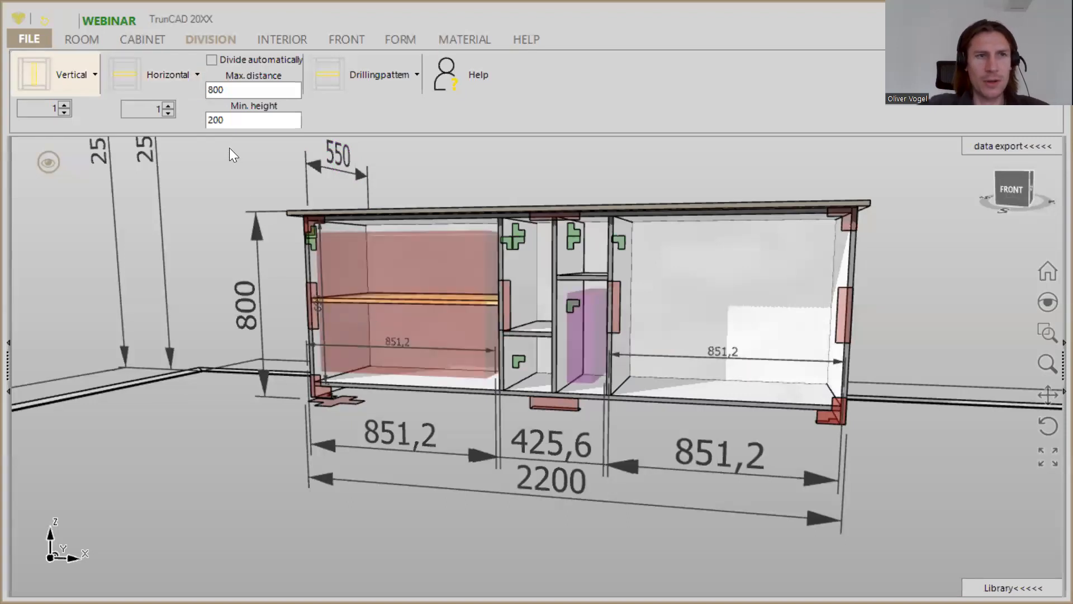
click(133, 75)
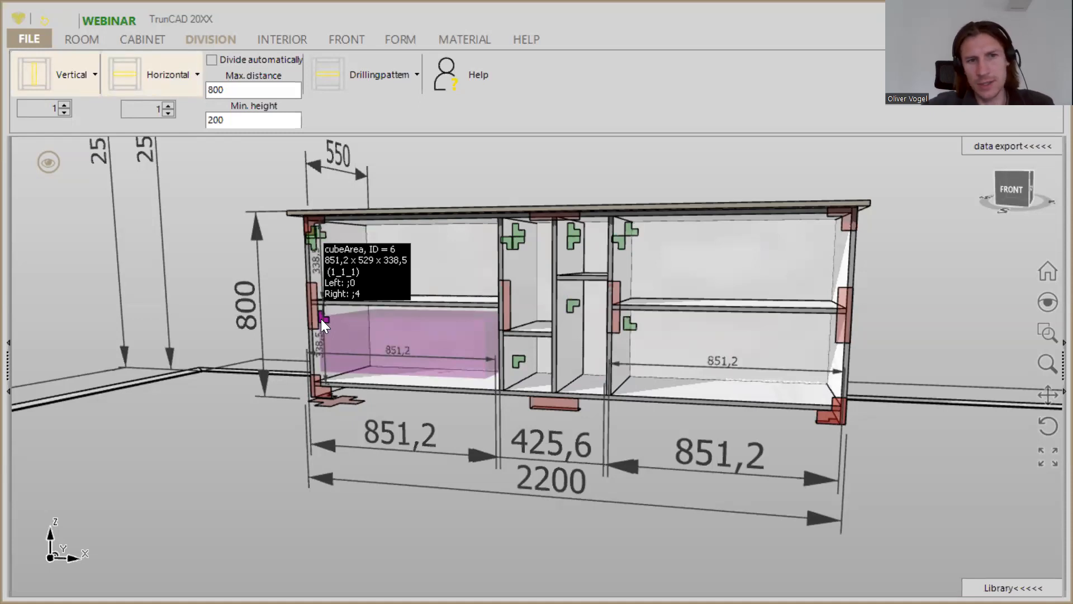
- Set the height of area of the left compartment's lower section to the proportional value 3
scroll(322, 321, up, 3)
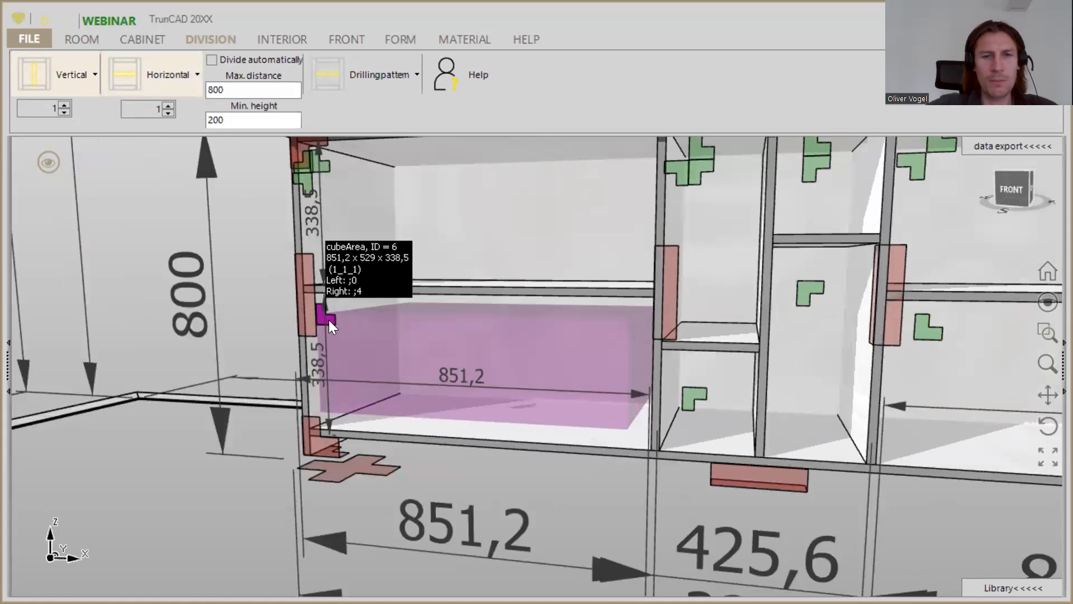
right_click(329, 321)
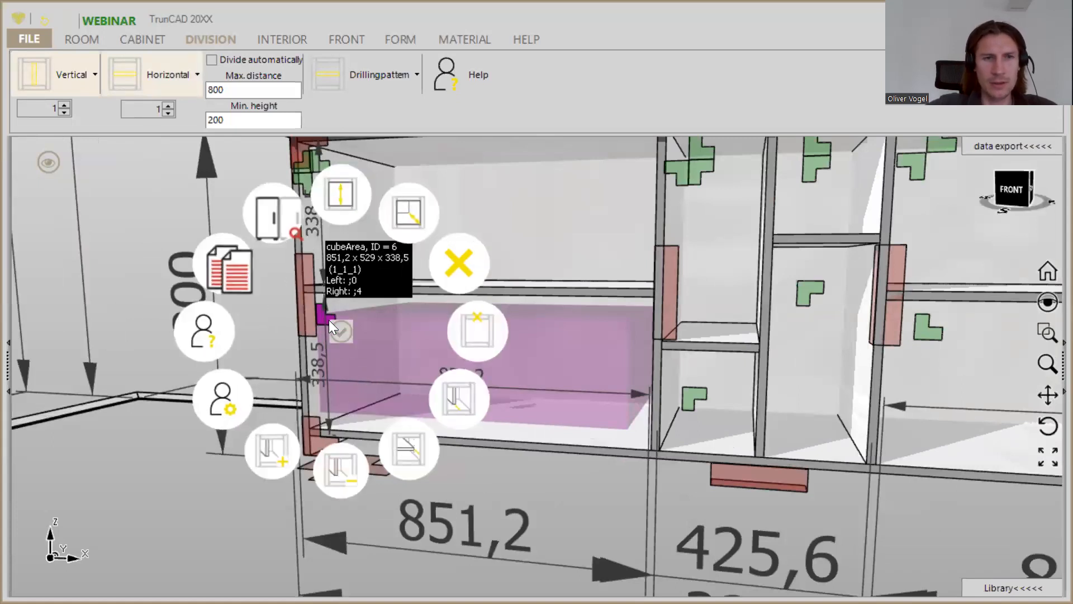
click(345, 203)
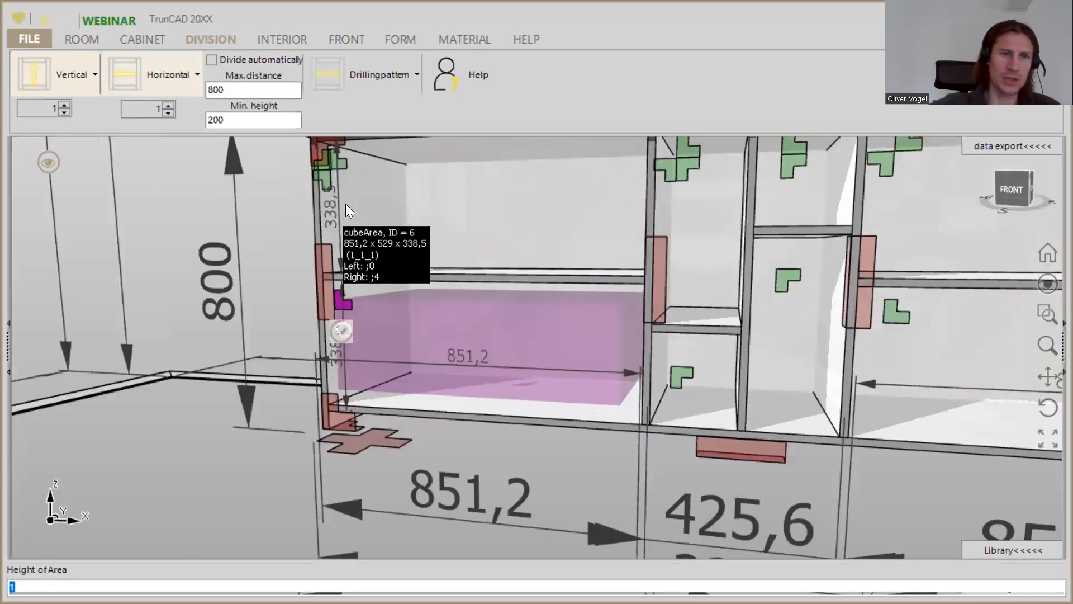
text(3)
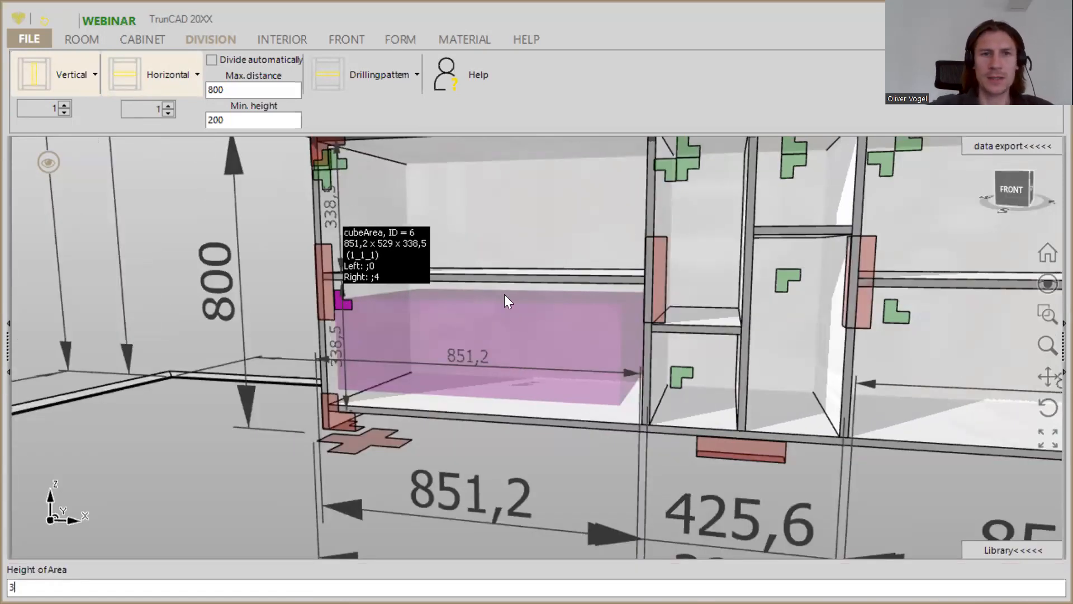
key(Return)
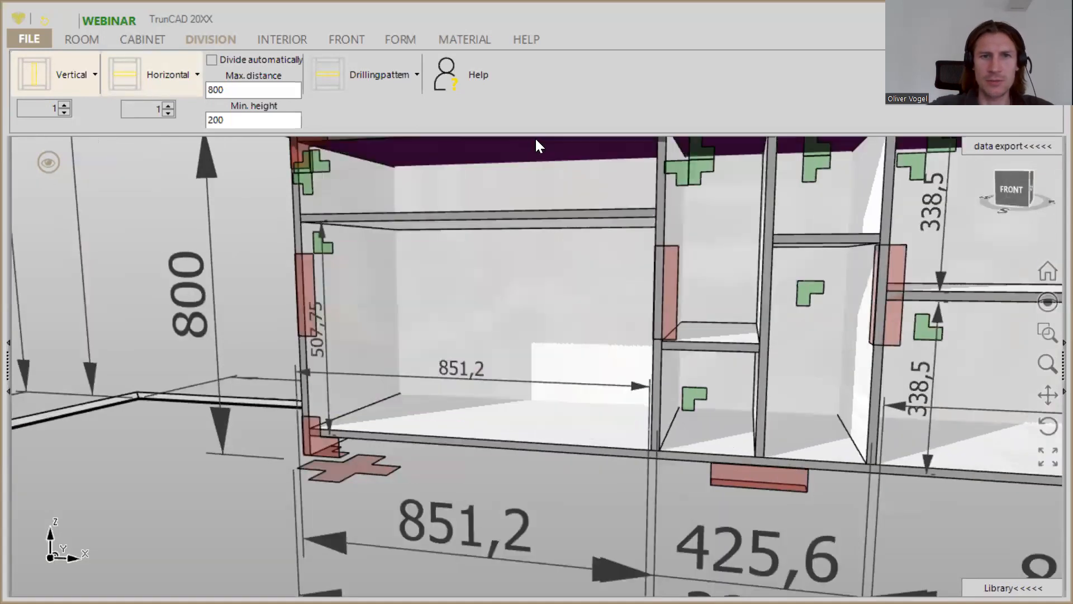
- Set the height of area of the right compartment's lower section to the proportional value 3
scroll(579, 301, down, 6)
middle_drag(580, 302, 408, 341)
right_drag(479, 355, 465, 352)
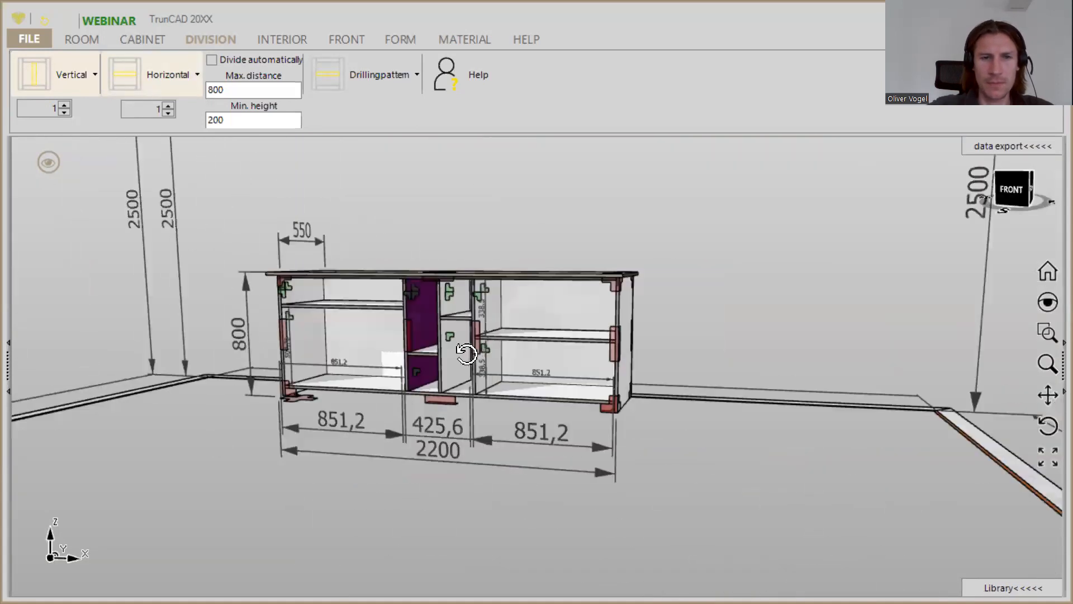
scroll(503, 366, up, 2)
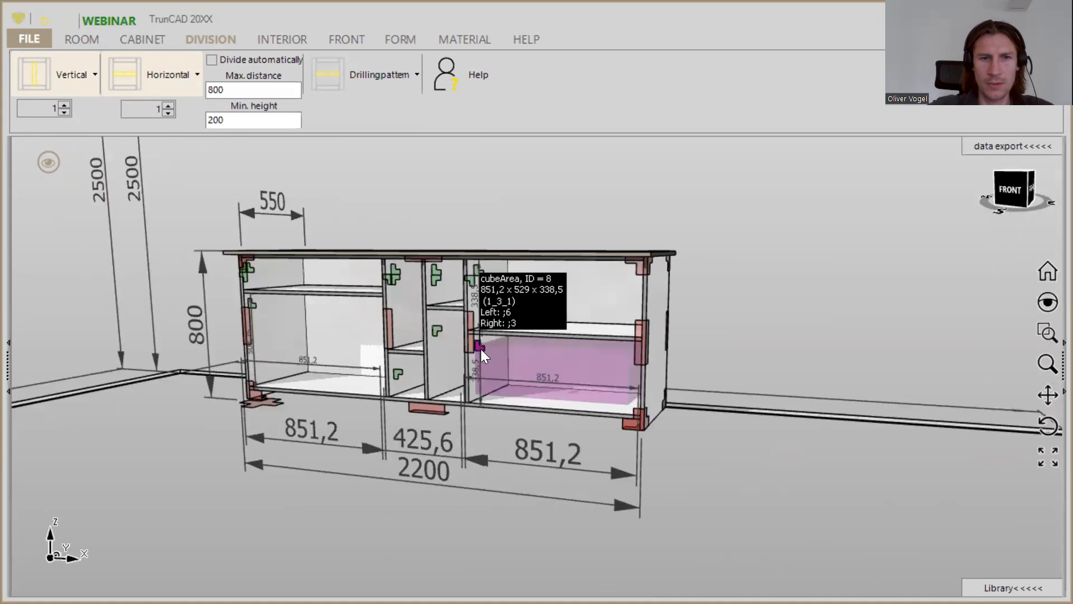
right_click(481, 349)
click(493, 235)
text(3)
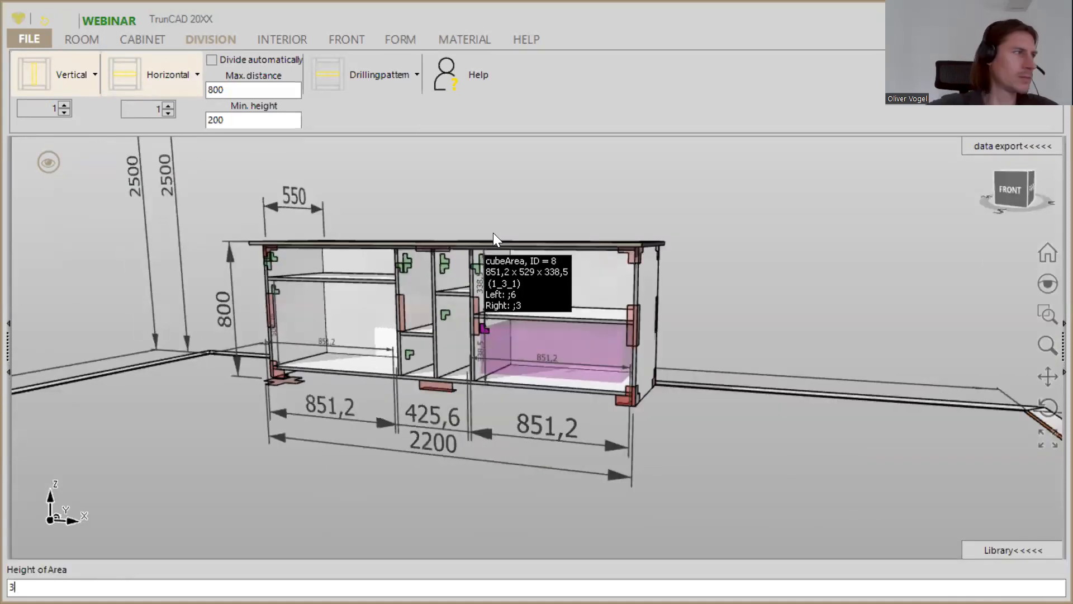
key(Return)
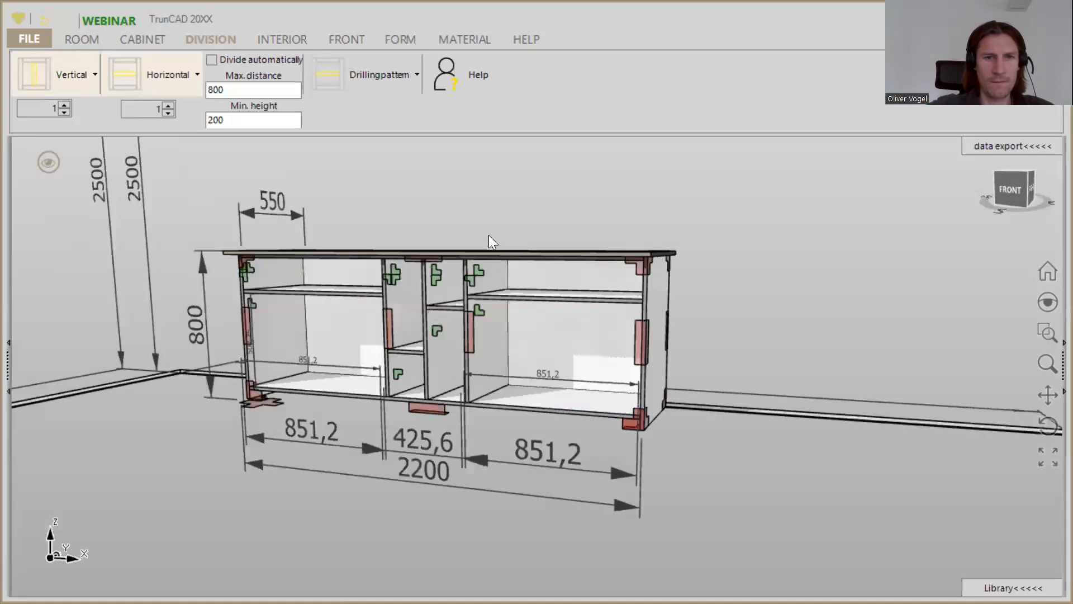
- Divide the left compartment's upper section and both sections of the right compartment with one vertical partition each
mouse_move(316, 312)
middle_down()
mouse_move(347, 311)
mouse_move(311, 313)
middle_up()
scroll(307, 313, up, 5)
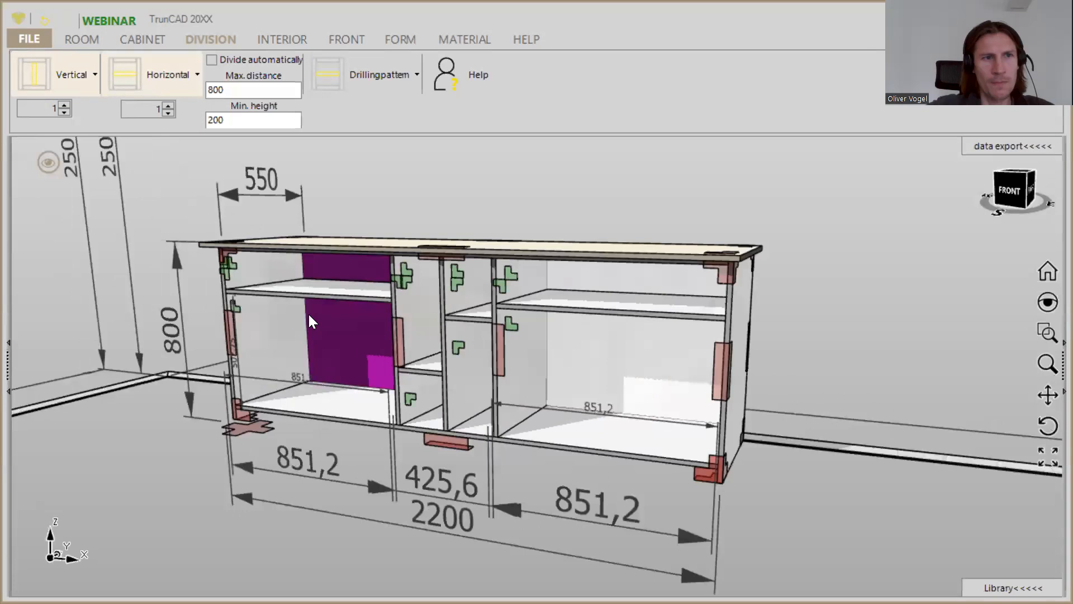
drag(30, 69, 235, 213)
drag(35, 75, 724, 272)
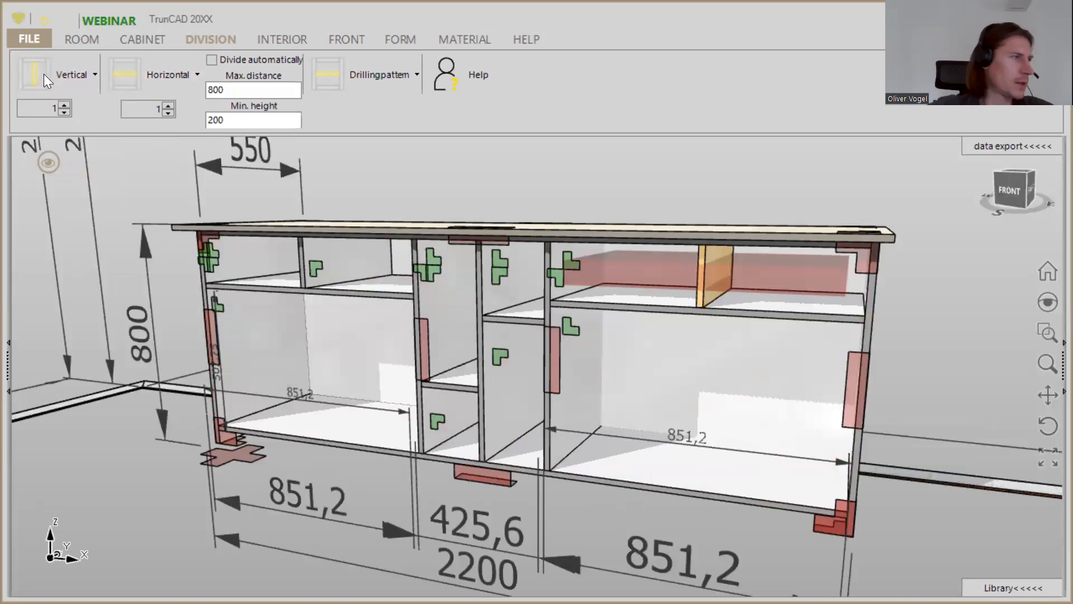
drag(41, 73, 693, 438)
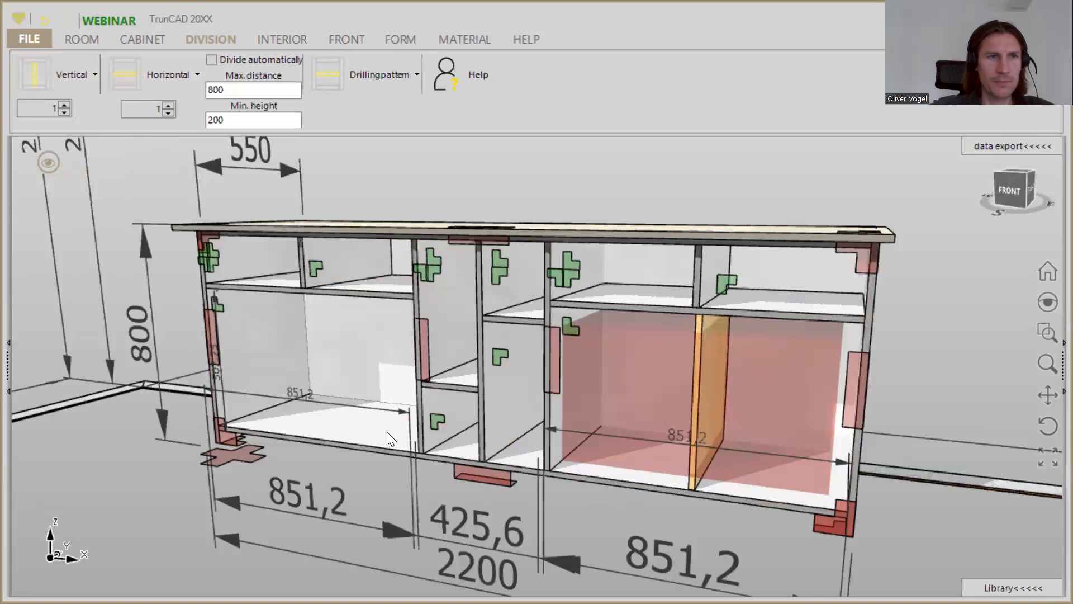
- Divide the left compartment's lower section with two vertical partitions
drag(43, 76, 55, 105)
click(62, 106)
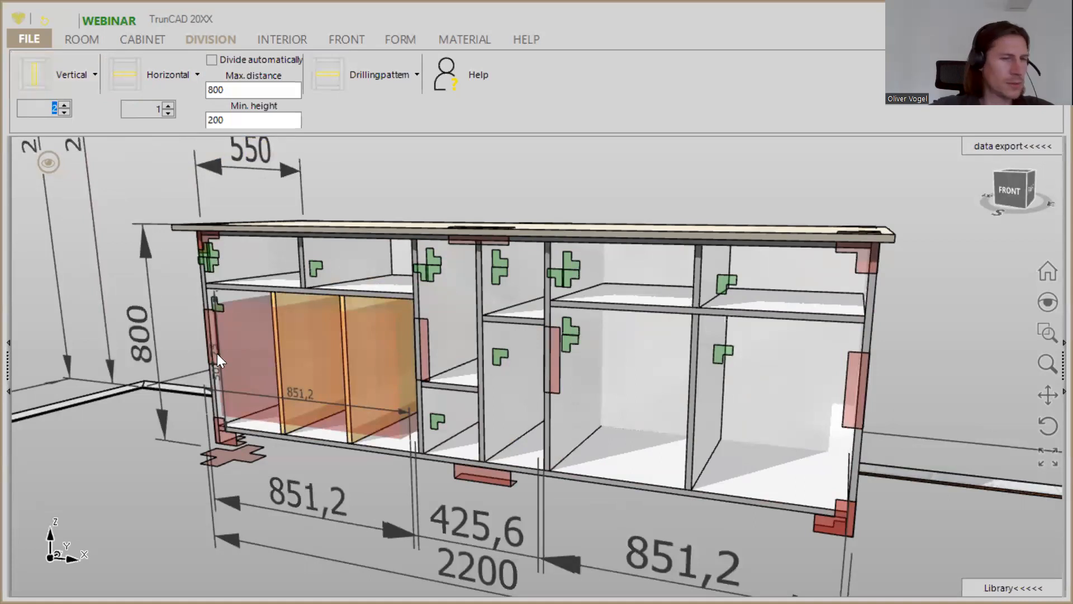
click(286, 427)
- Set the width of area of the middle section in the left compartment's lower part to the proportional value 2
middle_drag(329, 465, 323, 384)
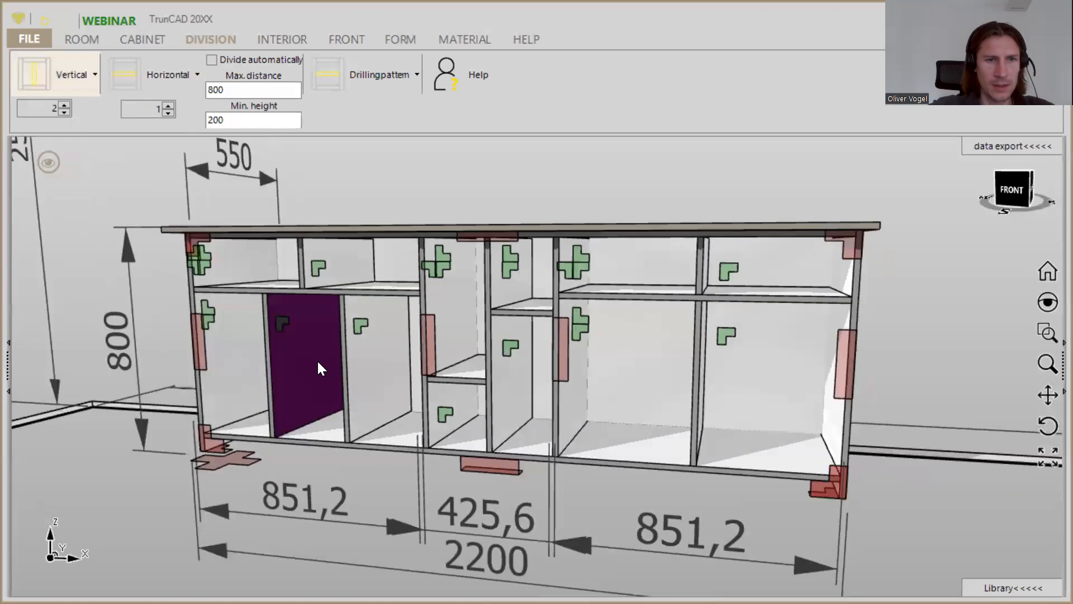
scroll(313, 357, up, 3)
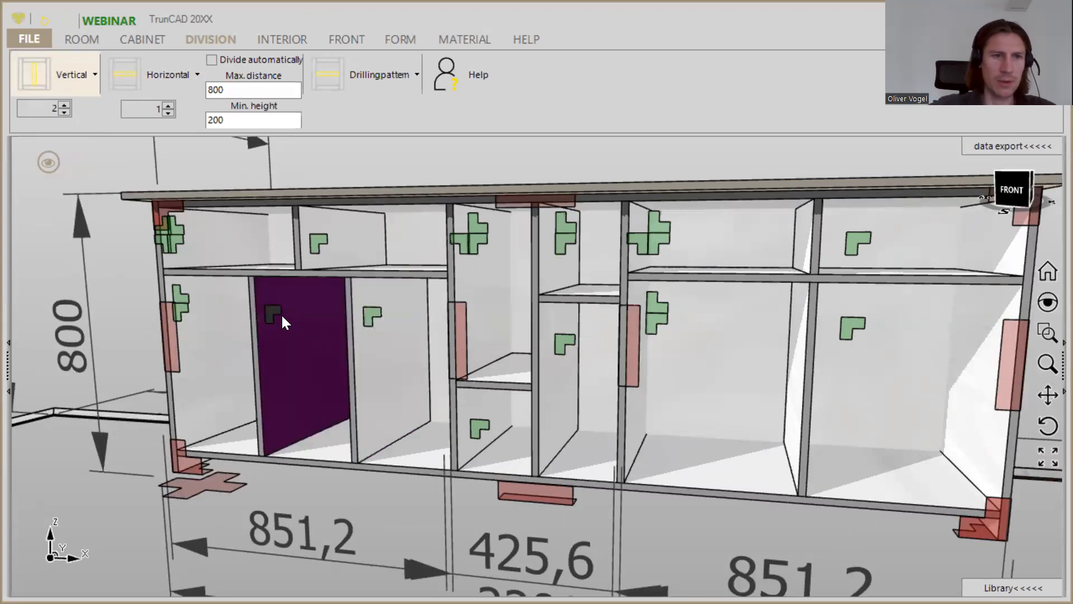
mouse_move(264, 314)
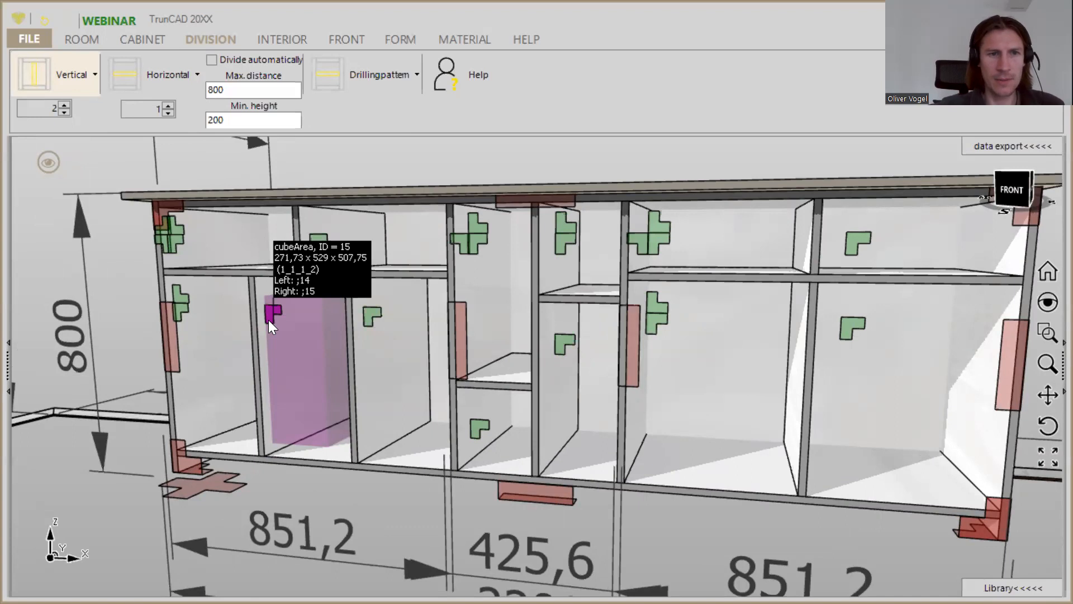
right_click(269, 320)
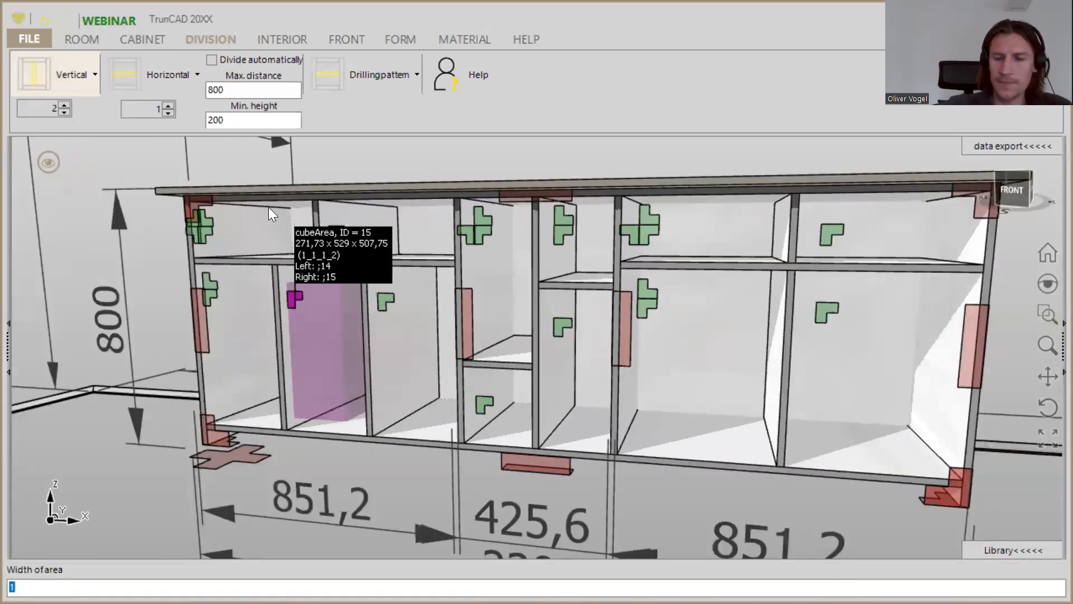
text(2)
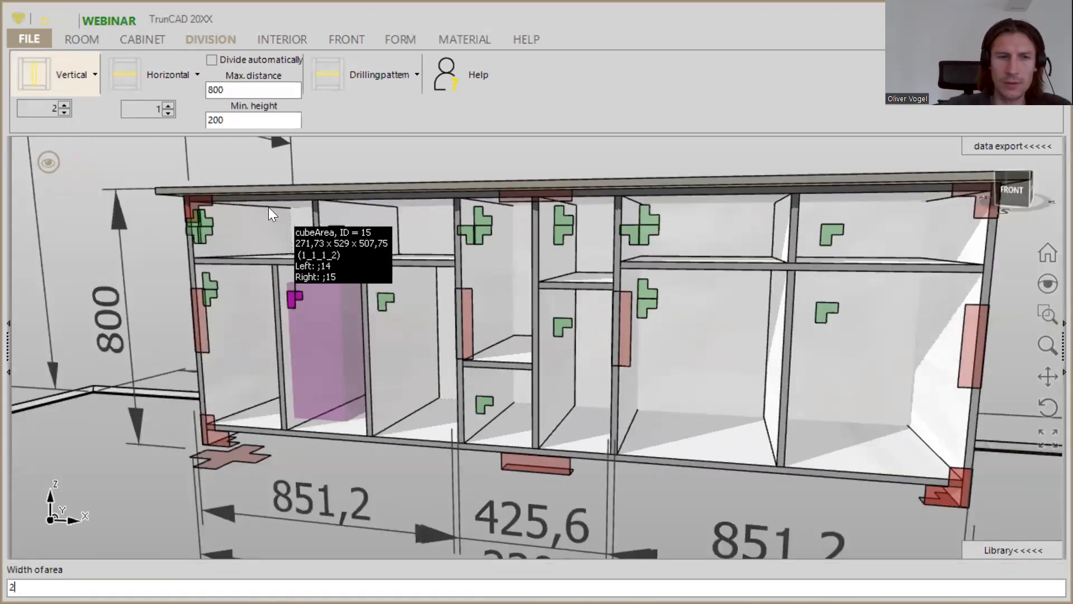
key(Return)
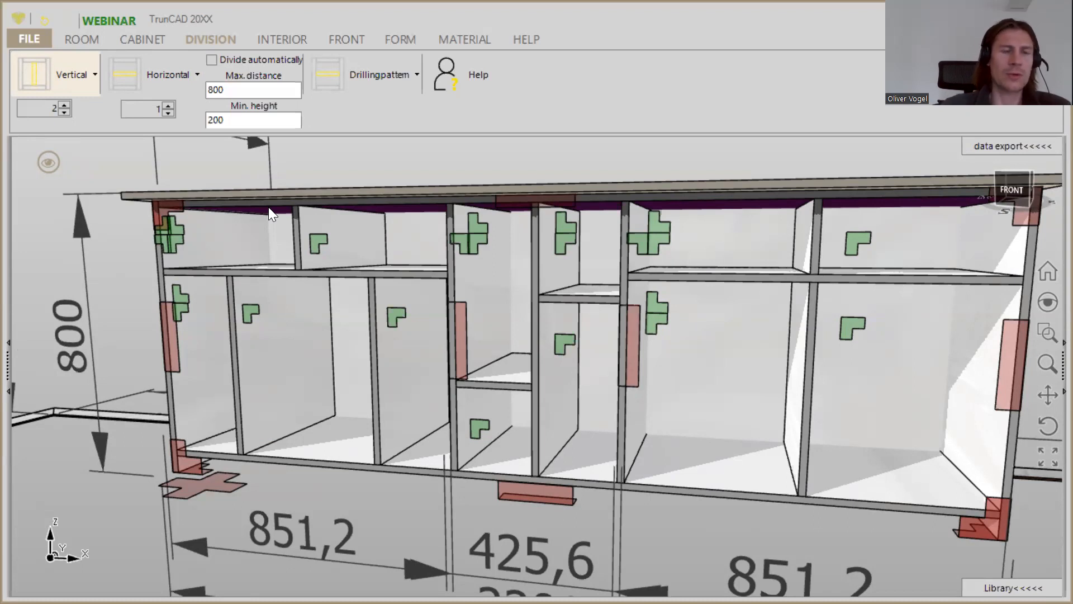
click(273, 215)
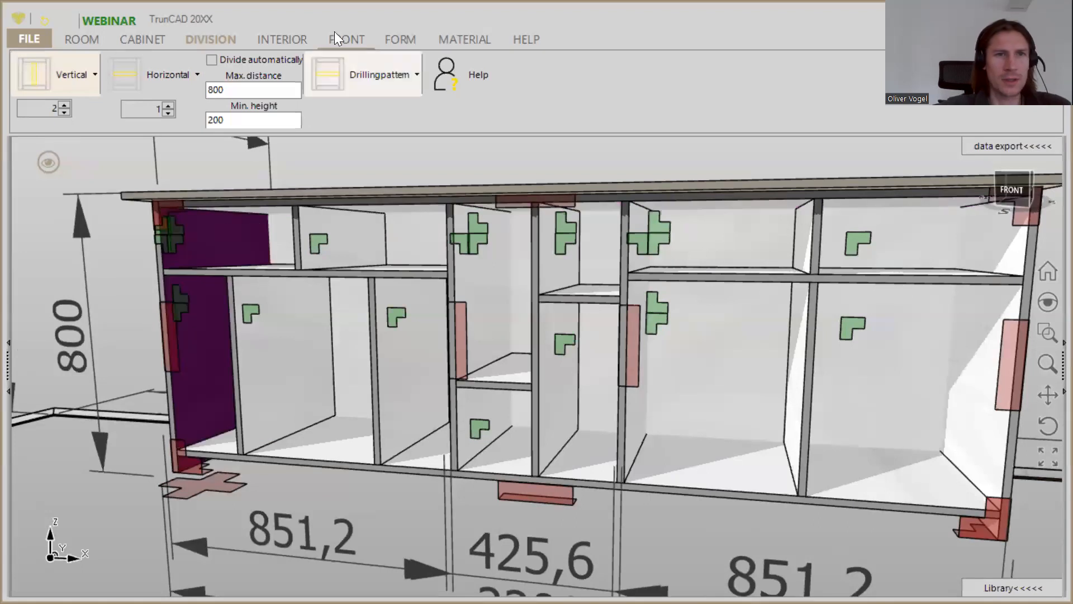
- Fit left doors to the left and middle lower sections of the left compartment and a right door to its right lower section
click(341, 34)
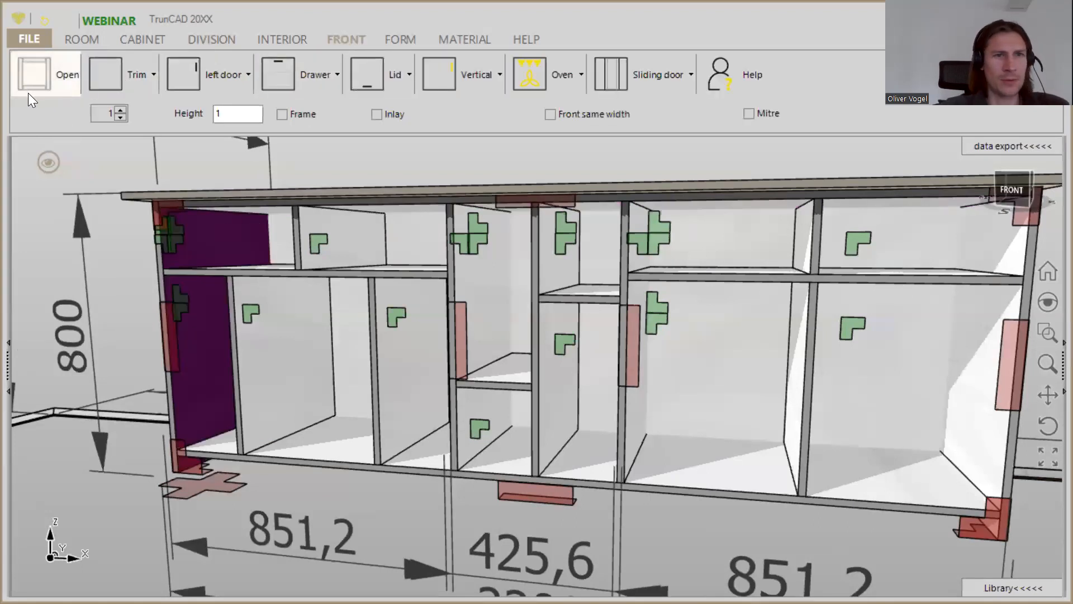
drag(183, 74, 196, 332)
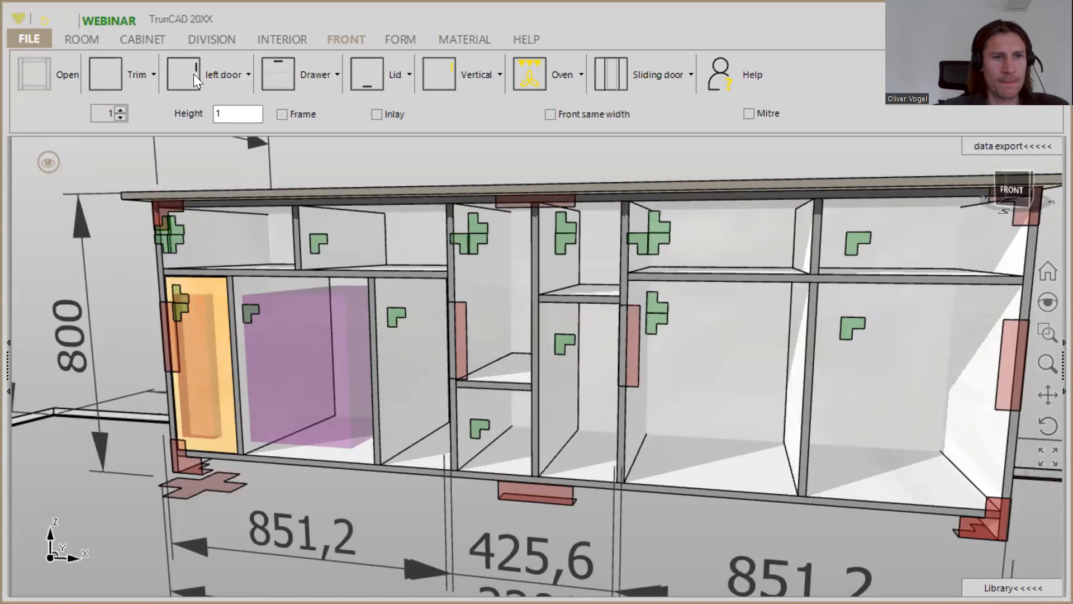
drag(229, 282, 270, 363)
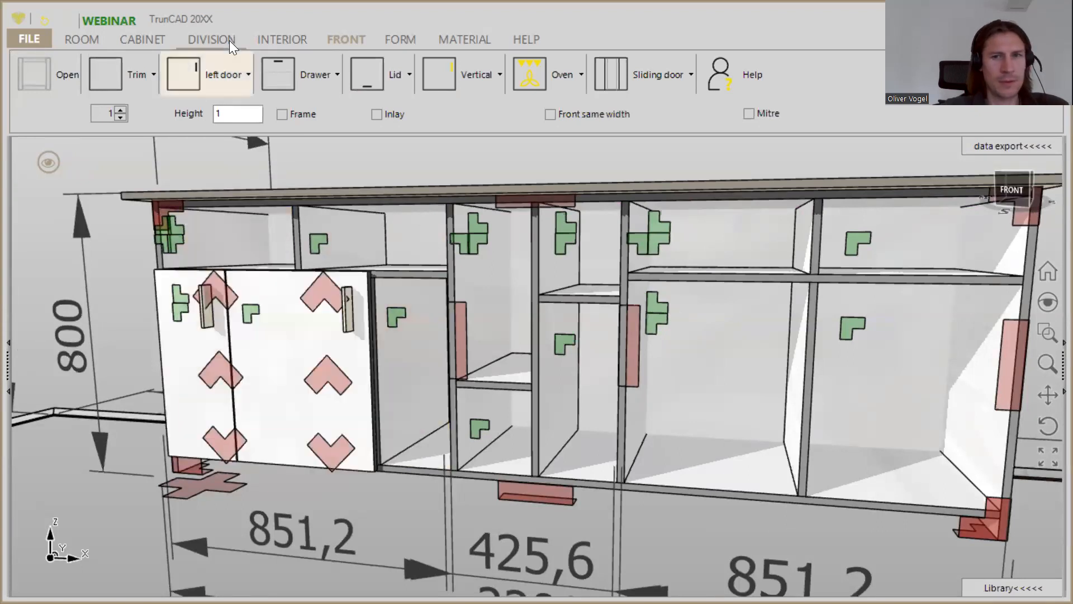
click(218, 74)
click(213, 144)
click(185, 76)
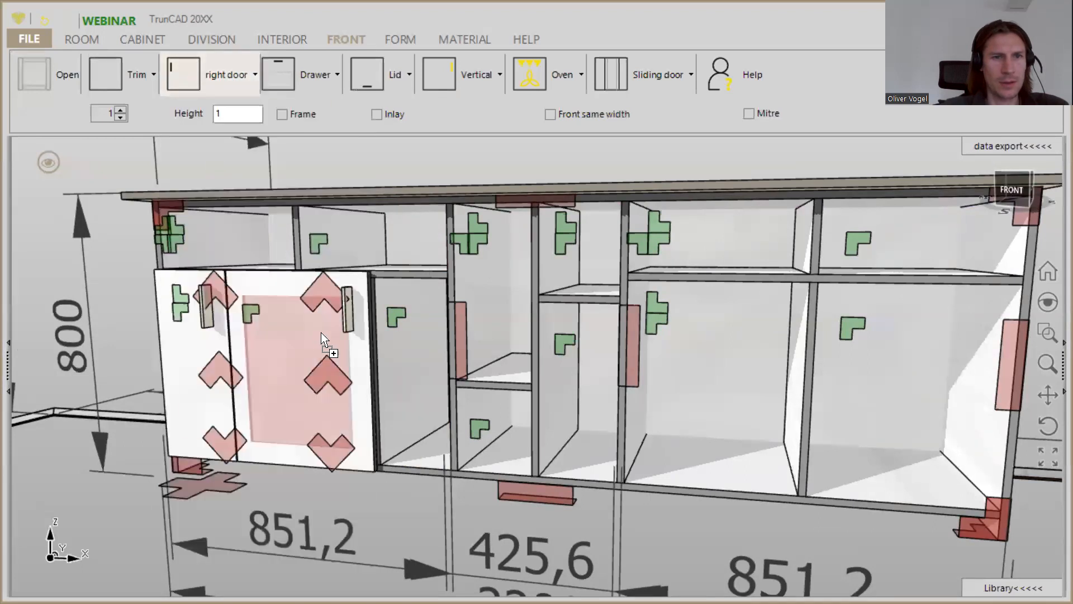
- Fit a double door across both lower sections of the right compartment
click(224, 67)
click(223, 171)
click(197, 81)
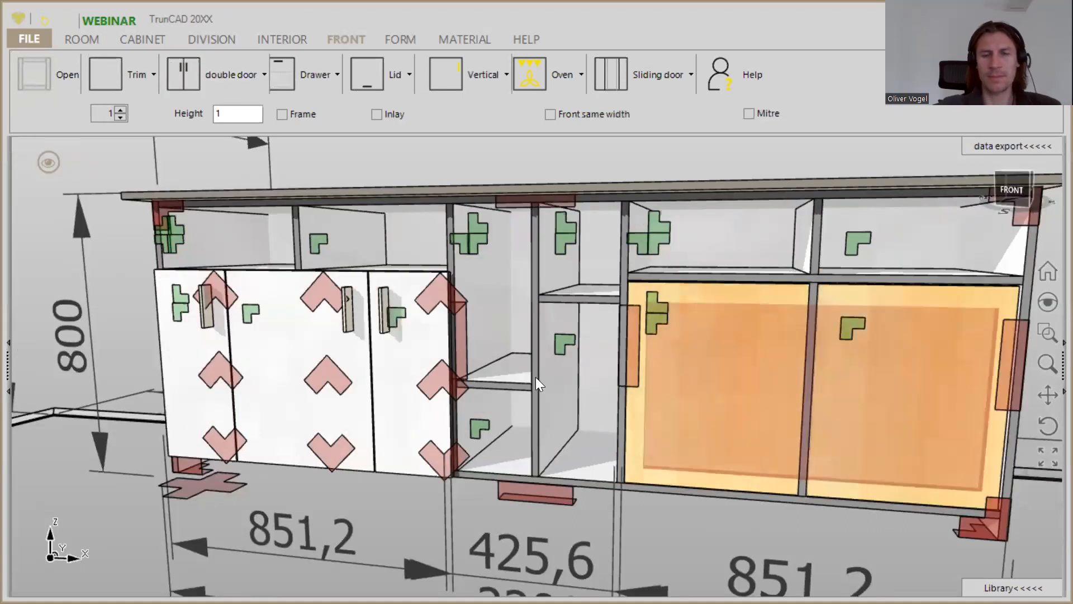
click(809, 369)
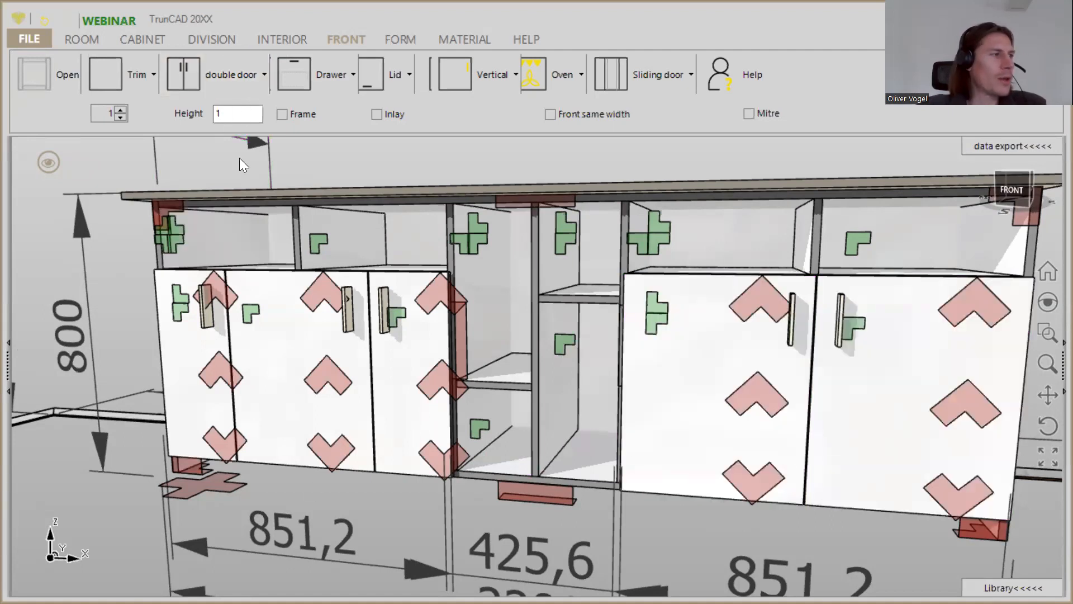
- Fit one drawer to each of the four upper sections in the left and right compartments
drag(306, 65, 222, 232)
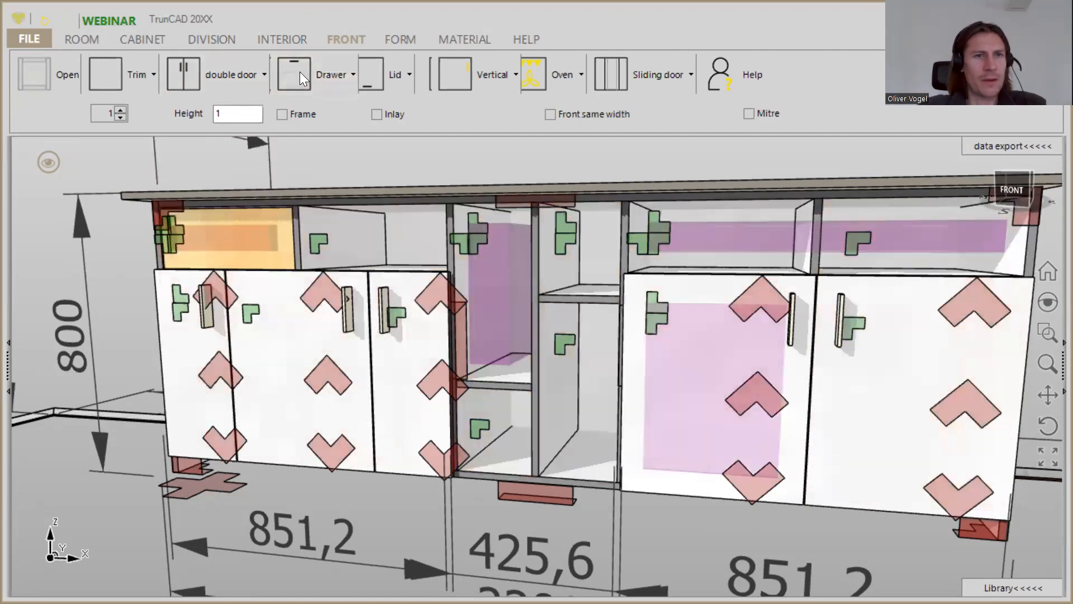
drag(300, 68, 368, 237)
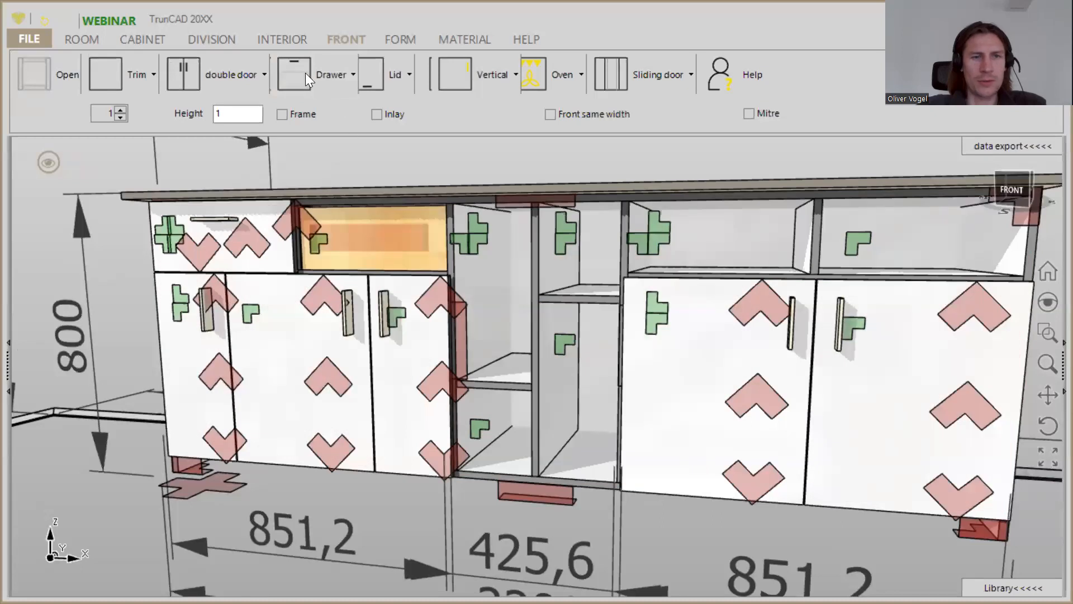
drag(305, 72, 721, 233)
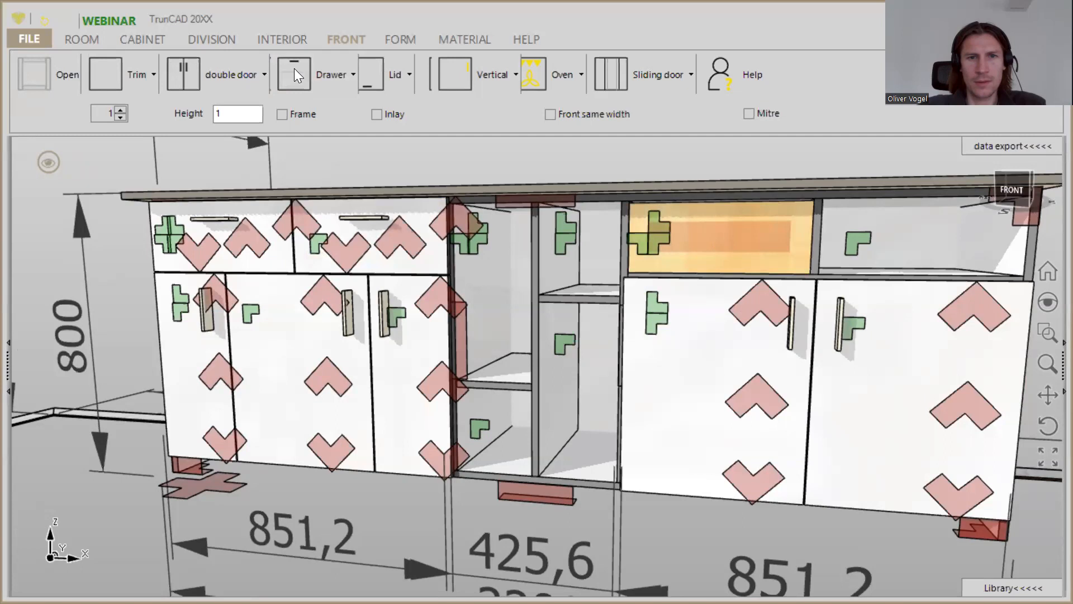
drag(294, 68, 921, 245)
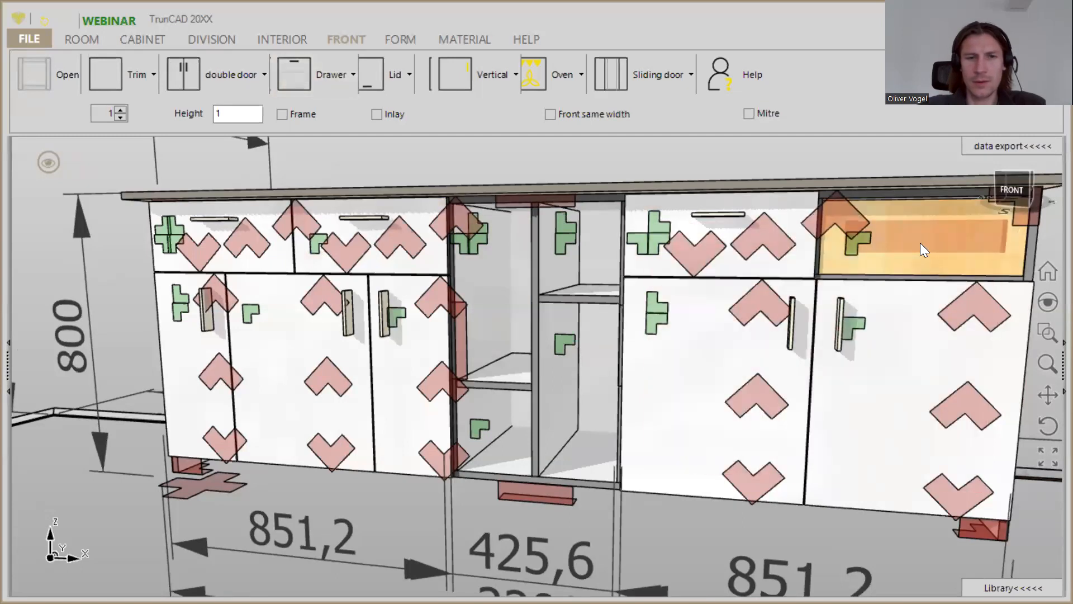
- Open the part view of the sideboard's cover panel and load its outline into QCAD for 2D editing
middle_drag(876, 237, 488, 376)
scroll(490, 380, down, 5)
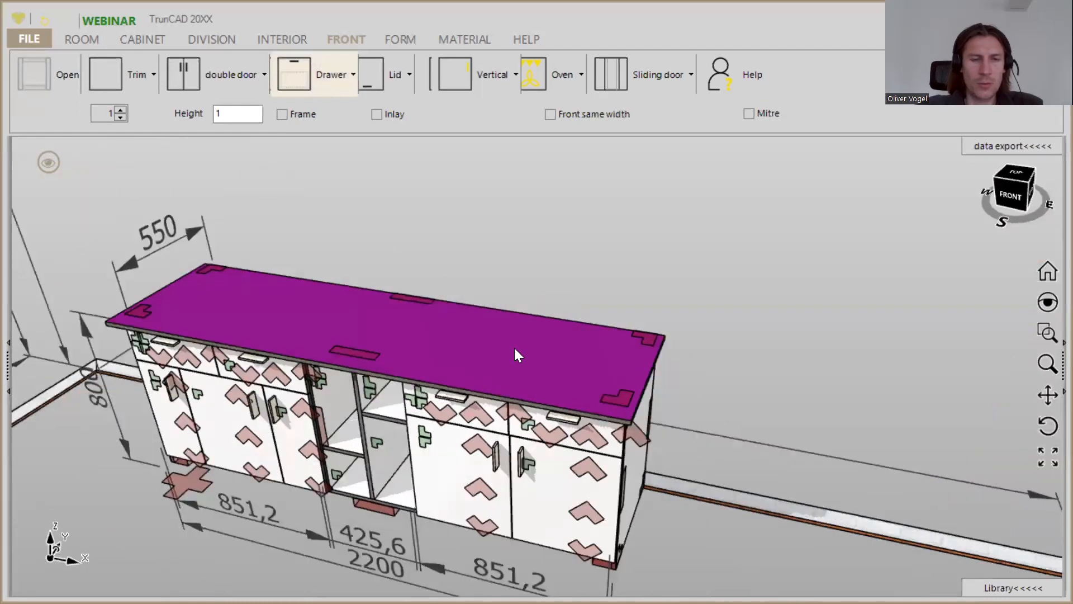
middle_drag(505, 344, 442, 338)
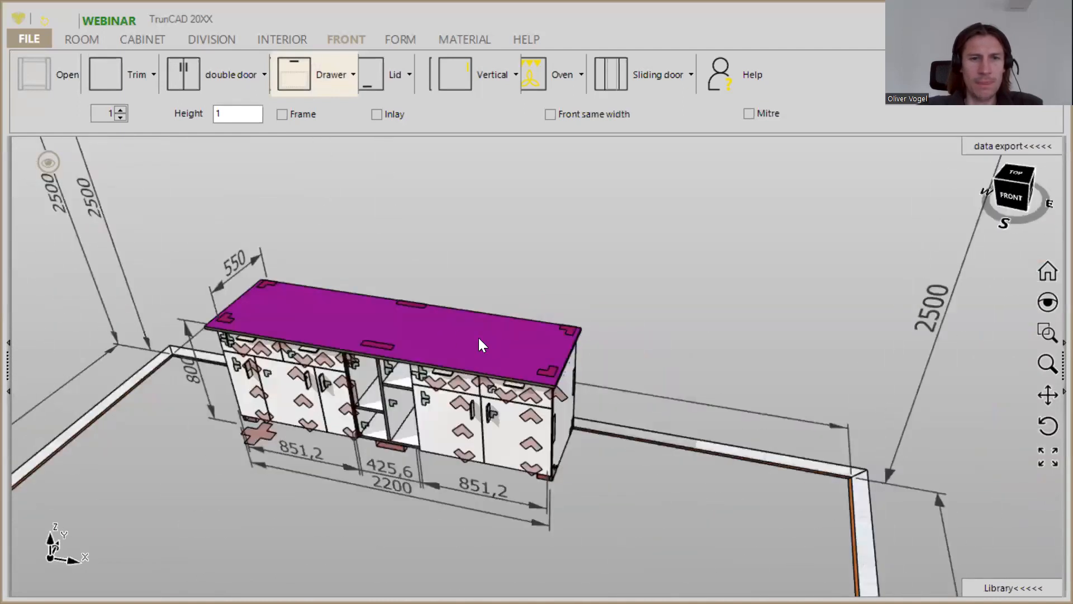
click(466, 340)
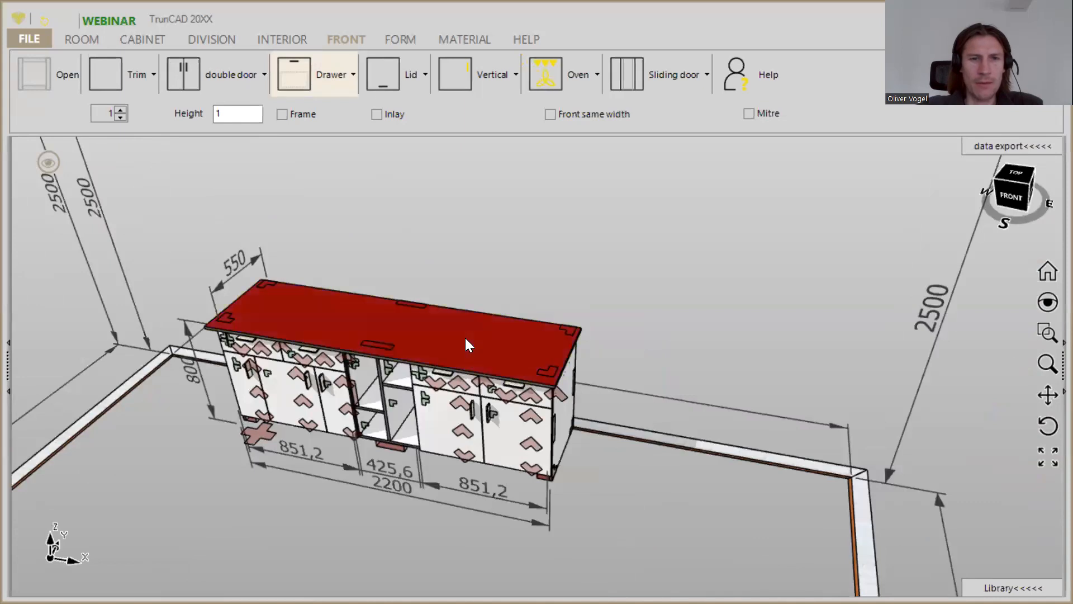
double_click(466, 339)
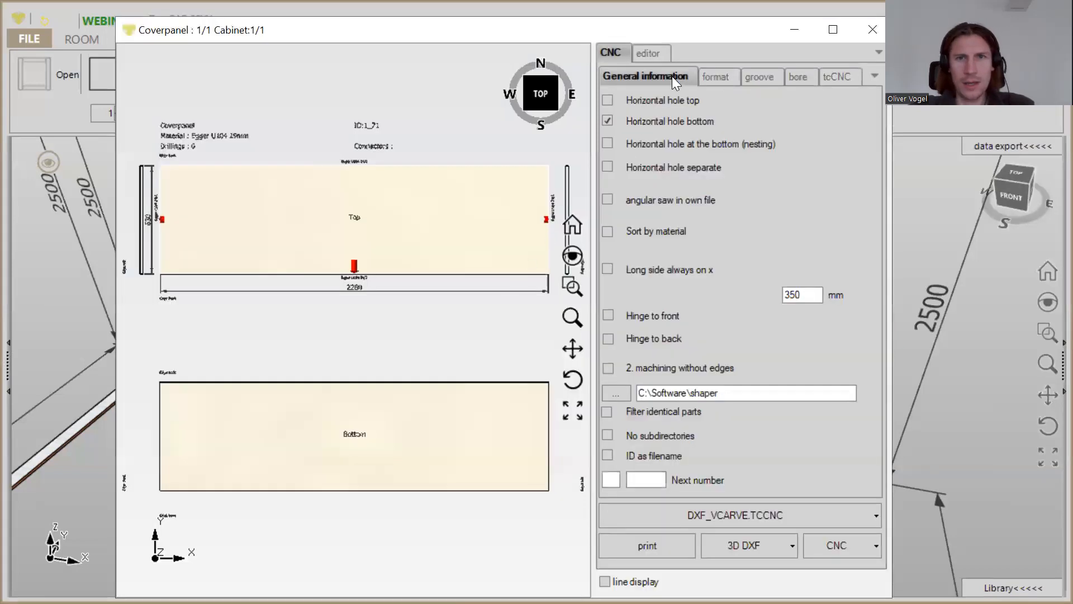
click(657, 55)
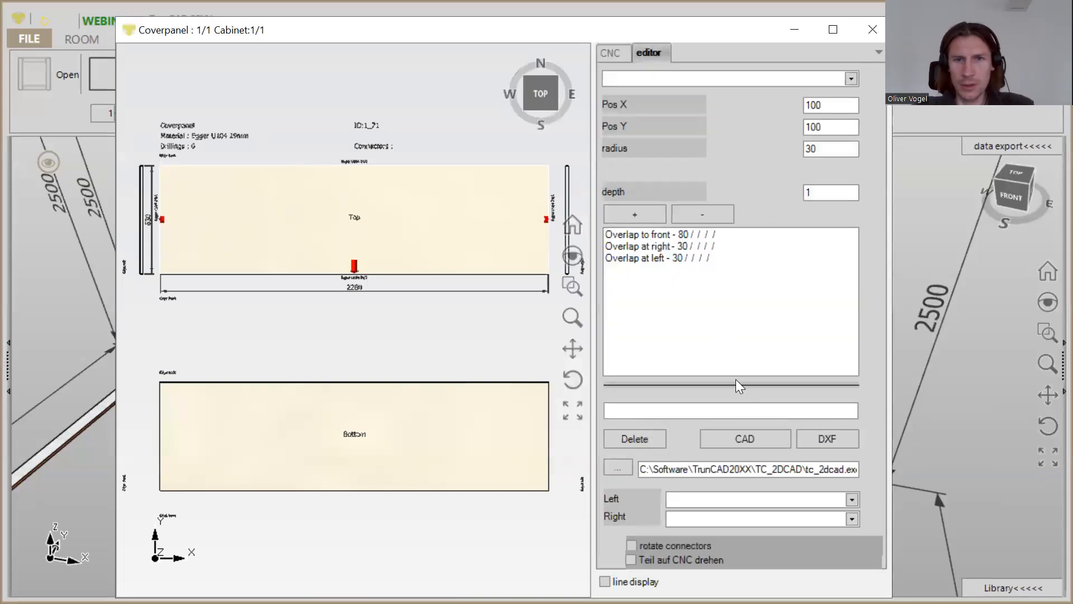
click(741, 440)
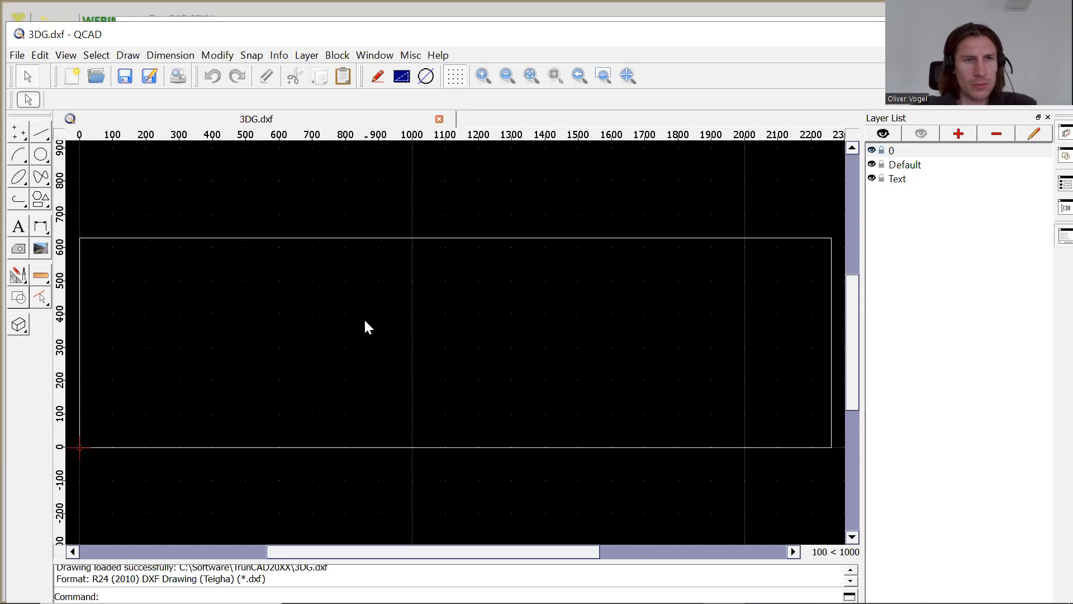
- Draw a two-point line from the panel outline's lower-left corner at the origin to the right edge at X 2260, Y 20
click(44, 137)
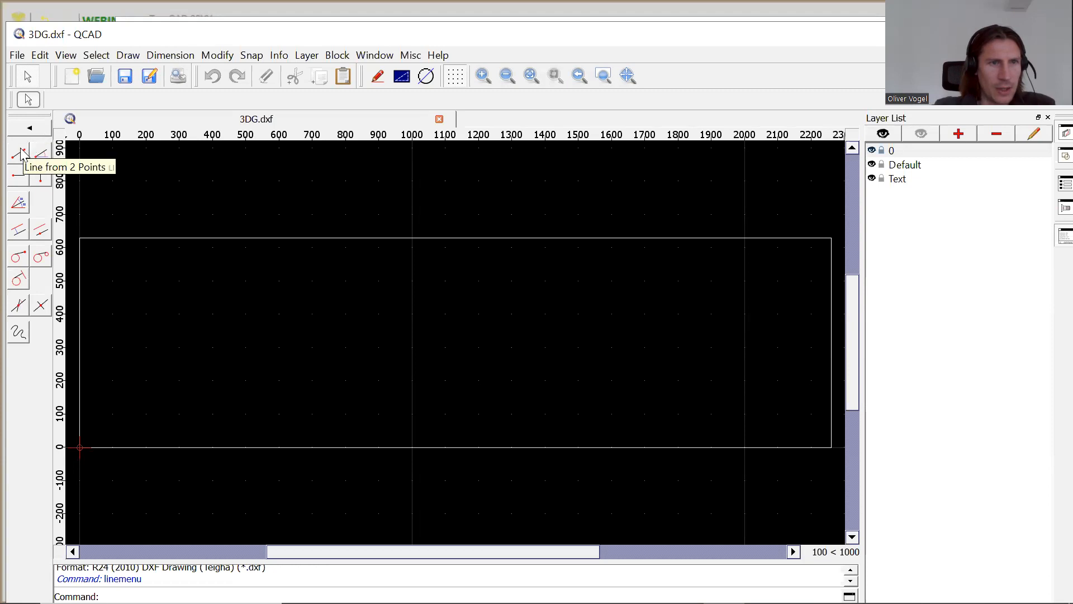
click(19, 153)
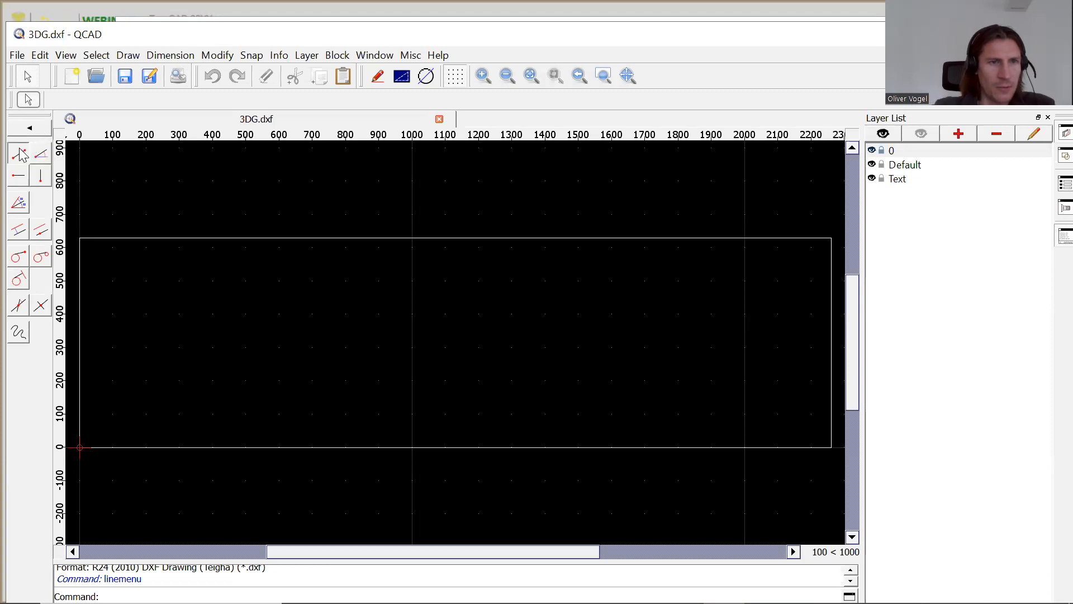
scroll(67, 464, up, 2)
scroll(67, 464, up, 8)
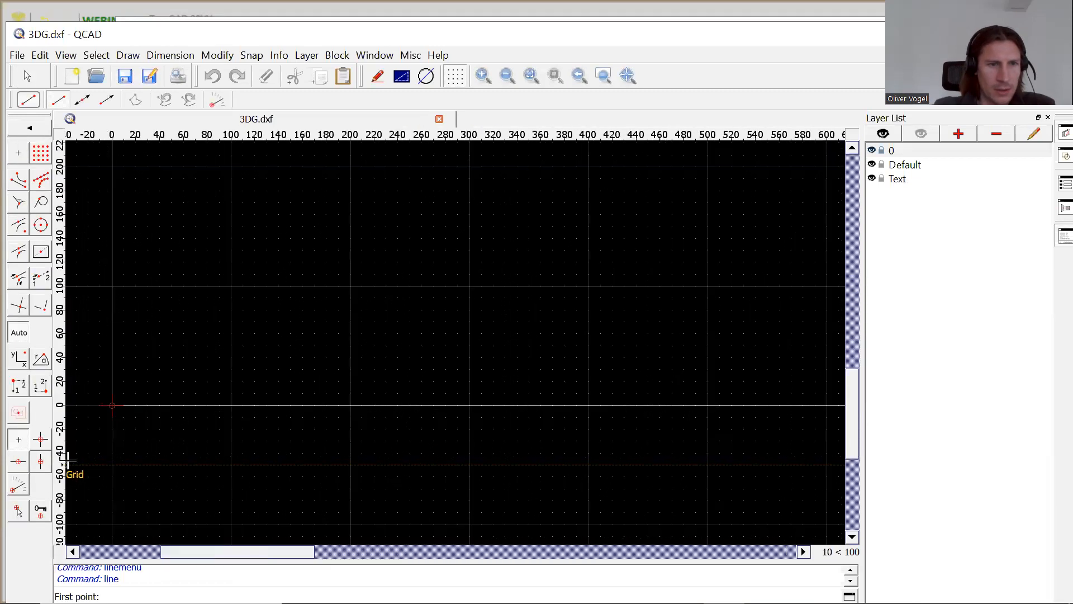
click(194, 309)
scroll(254, 308, down, 2)
scroll(255, 308, down, 5)
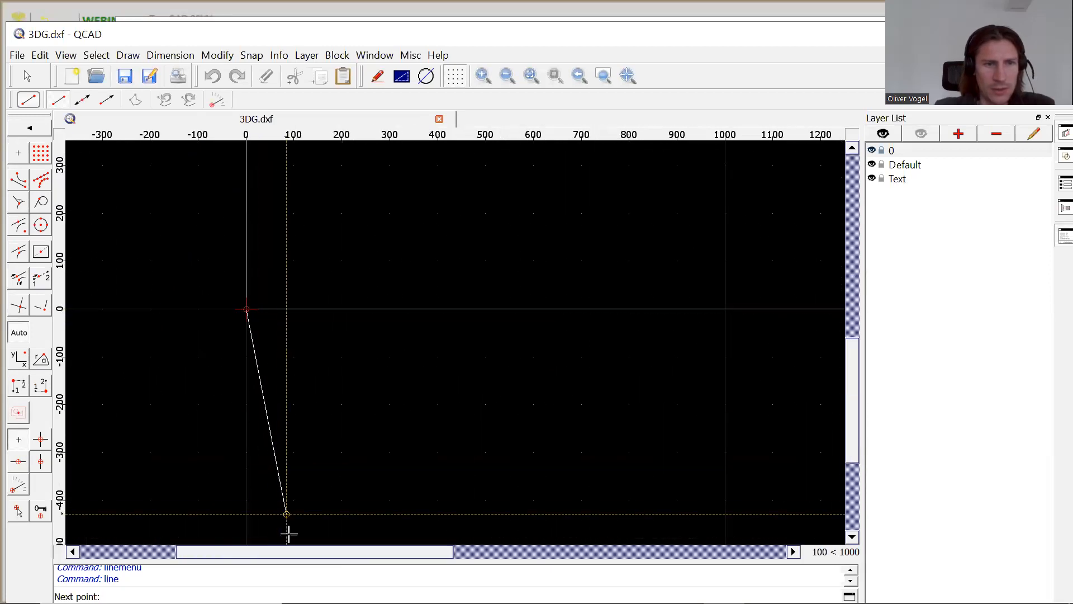
scroll(287, 532, right, 10)
scroll(289, 534, right, 1)
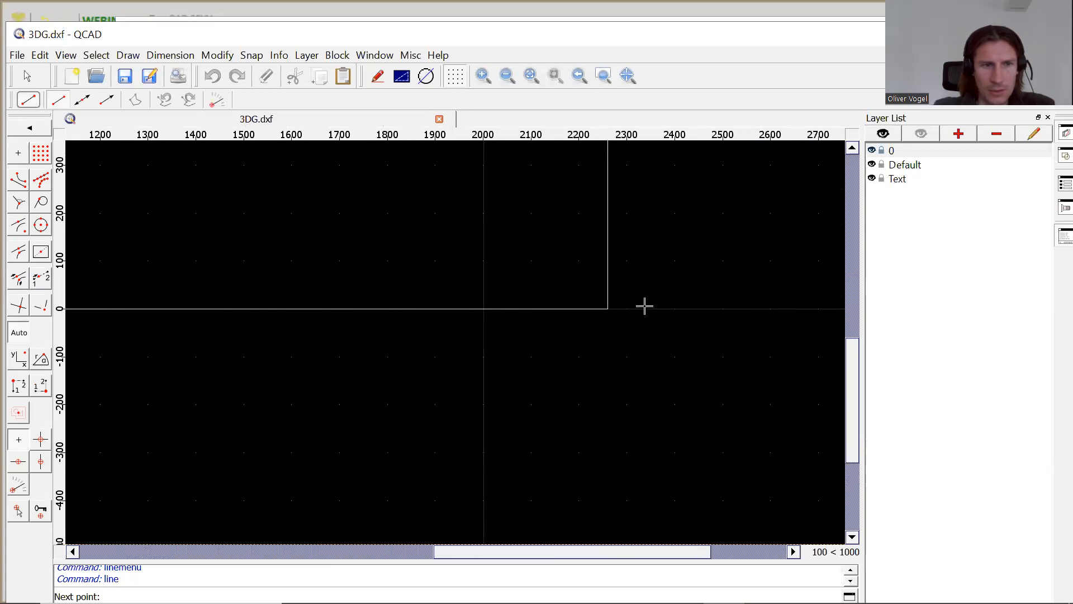
scroll(642, 304, up, 5)
scroll(598, 307, up, 1)
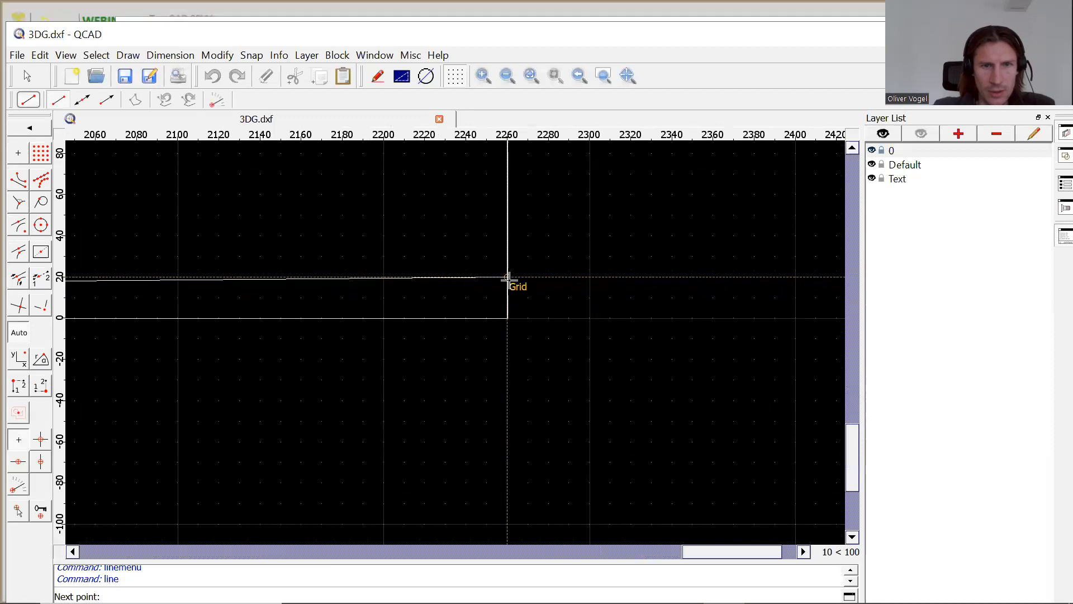
click(508, 277)
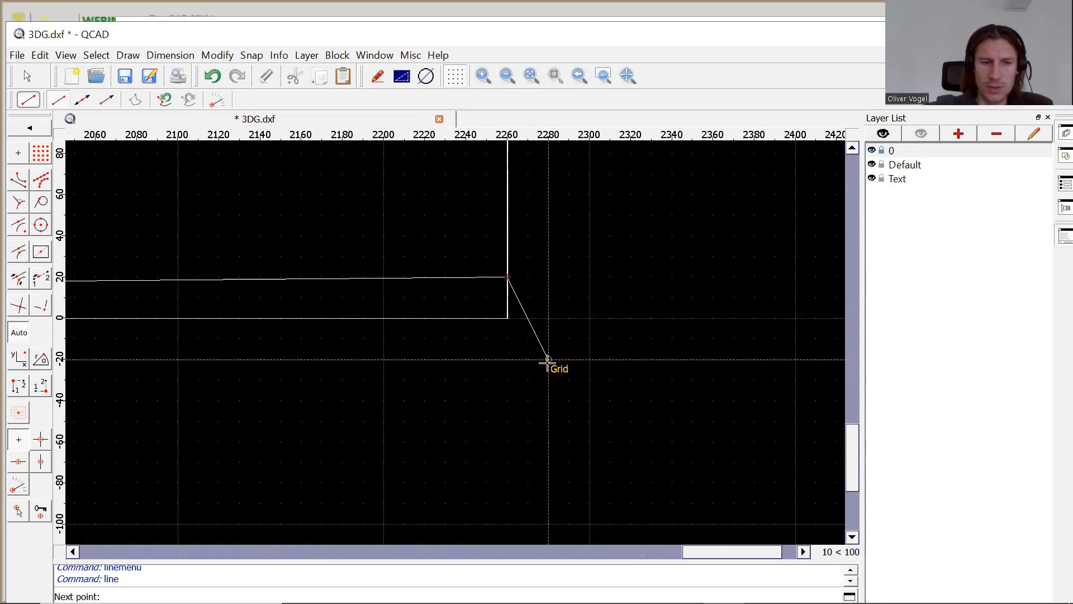
right_click(547, 364)
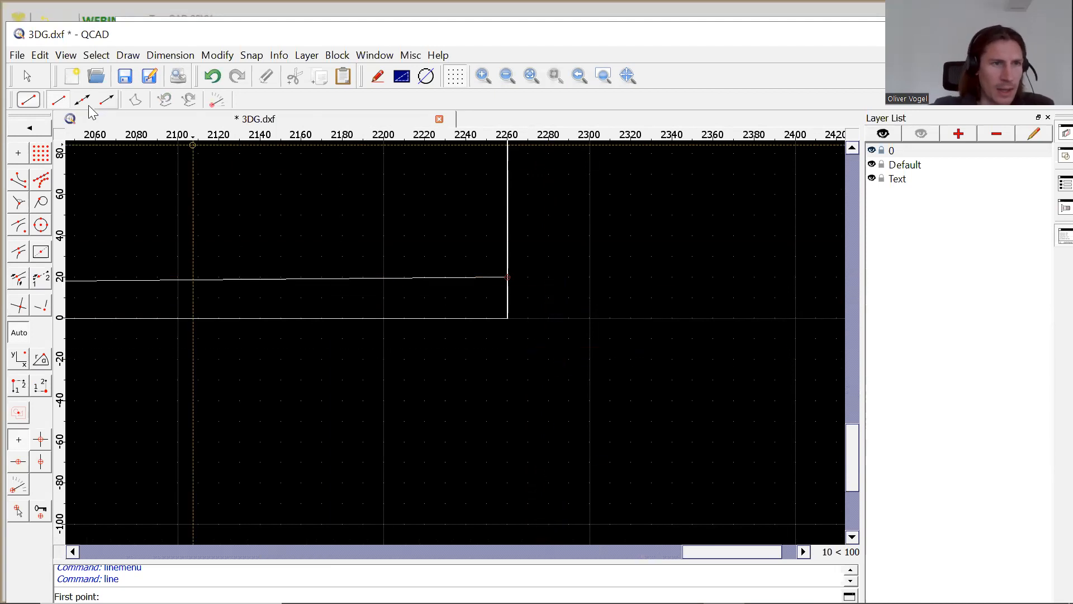
- Break out and remove the original bottom edge and the short right-edge segment below the slanted line
click(21, 131)
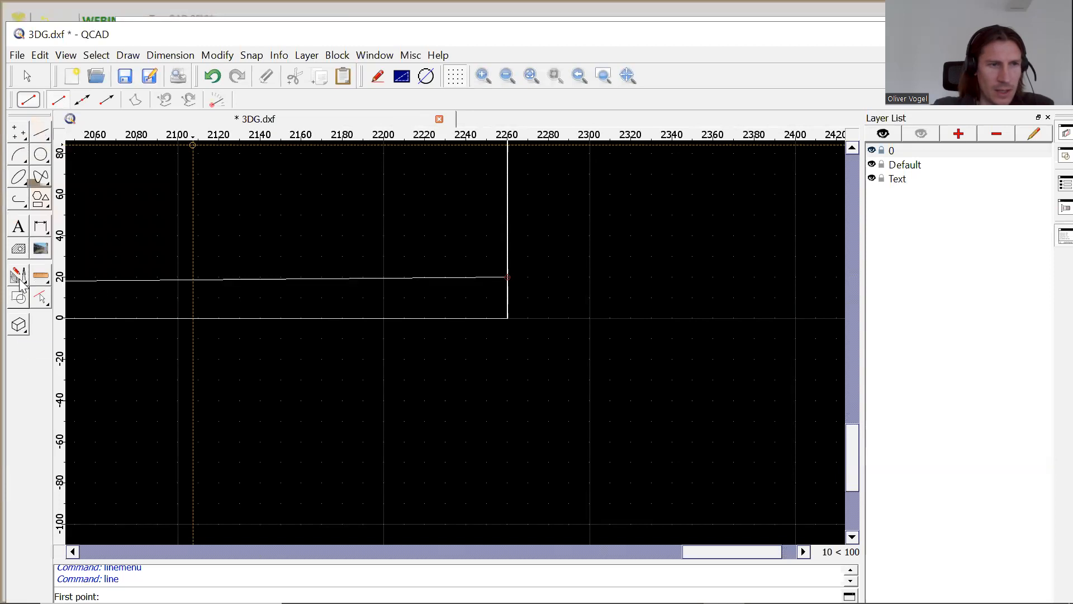
click(19, 277)
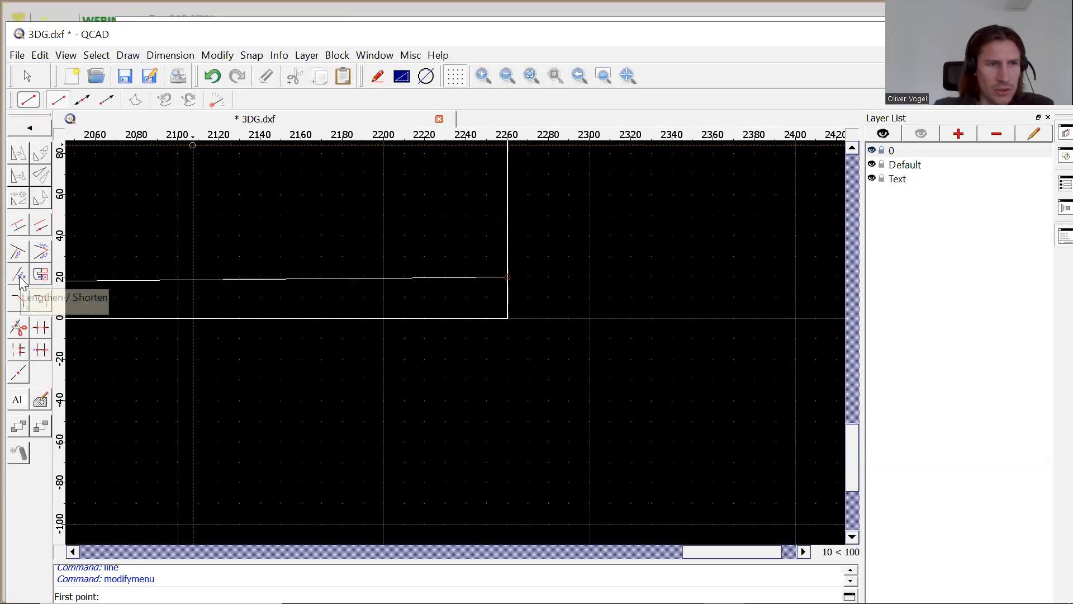
click(42, 328)
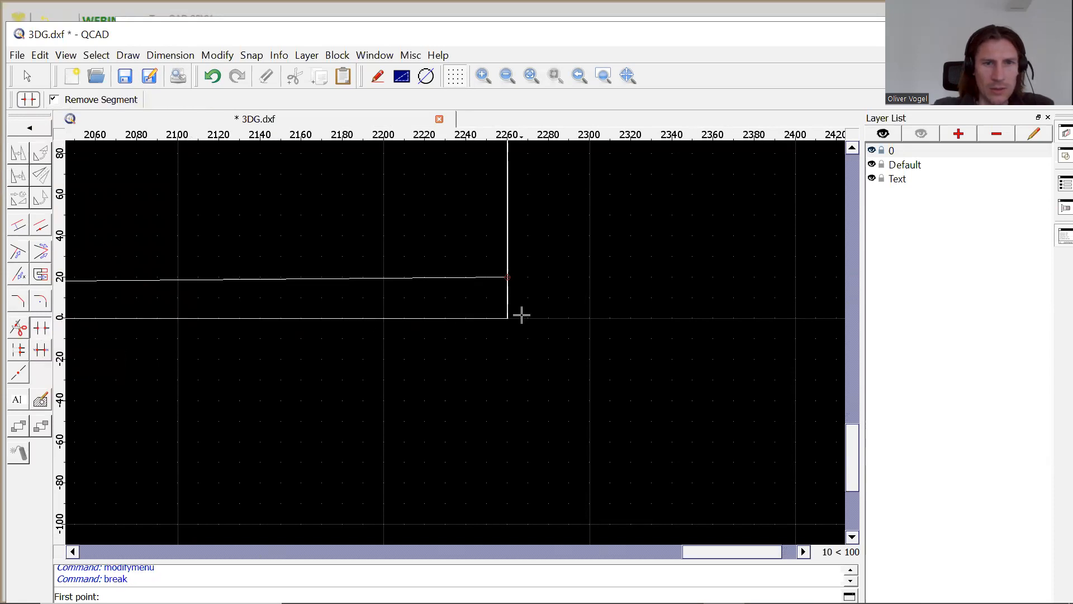
click(509, 309)
scroll(490, 327, down, 3)
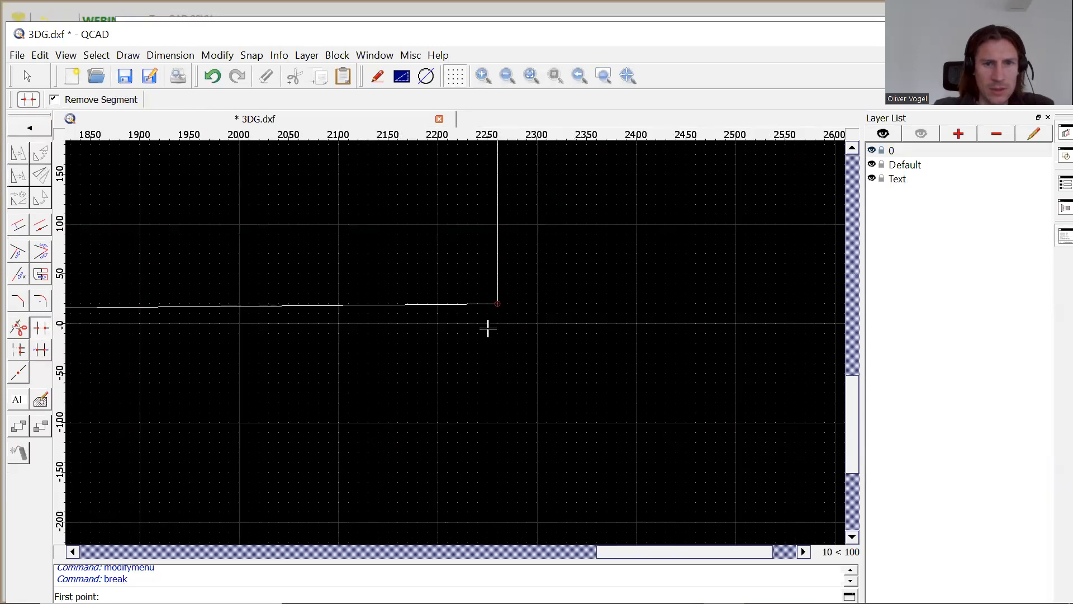
- Draw a counterclockwise two-point arc with radius 10000 from the origin to the slanted line at about X 1190, Y 10.5
mouse_move(662, 560)
mouse_down()
mouse_move(217, 552)
mouse_move(252, 542)
mouse_move(666, 542)
mouse_move(215, 539)
mouse_up()
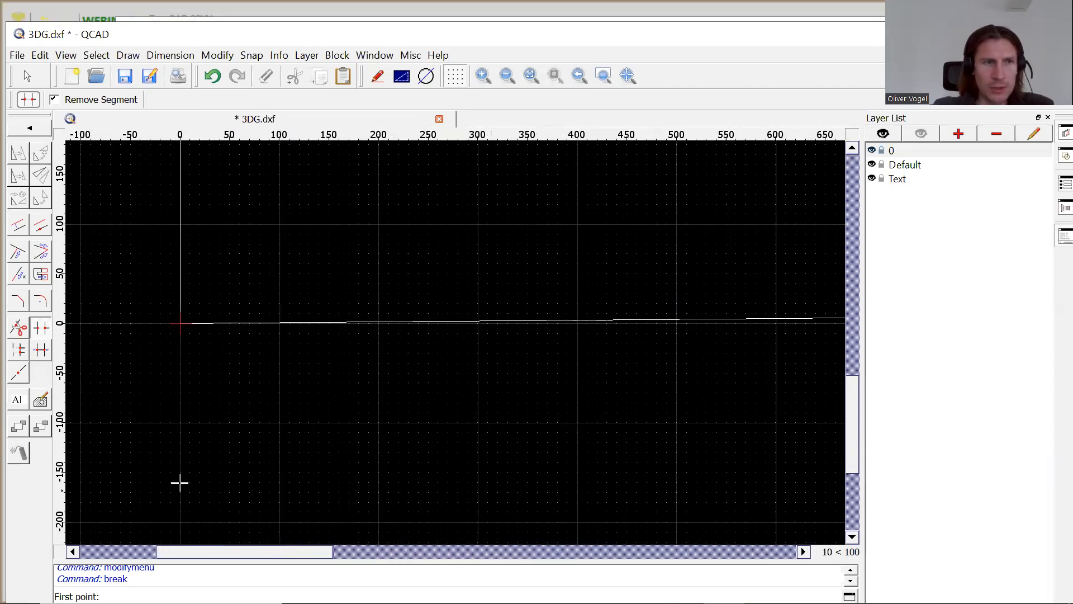
click(31, 130)
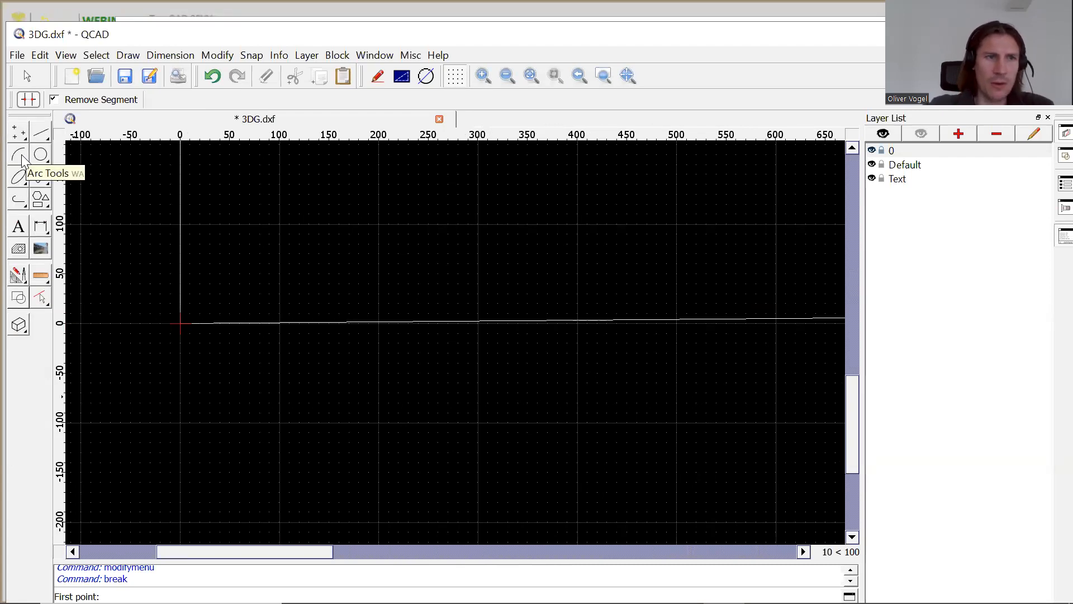
click(20, 157)
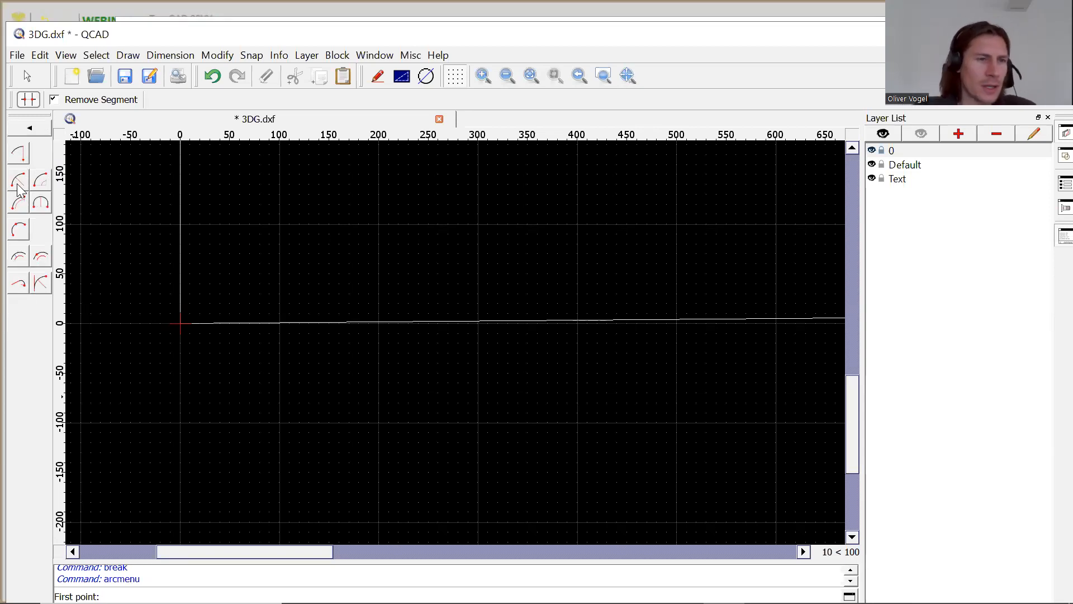
click(17, 183)
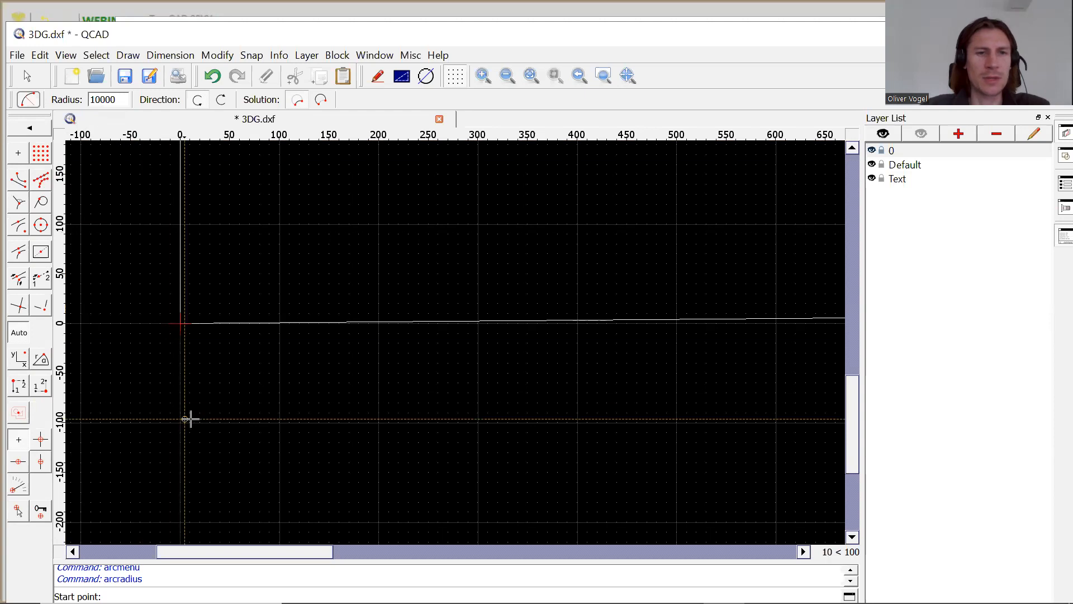
scroll(202, 421, down, 1)
scroll(202, 420, down, 5)
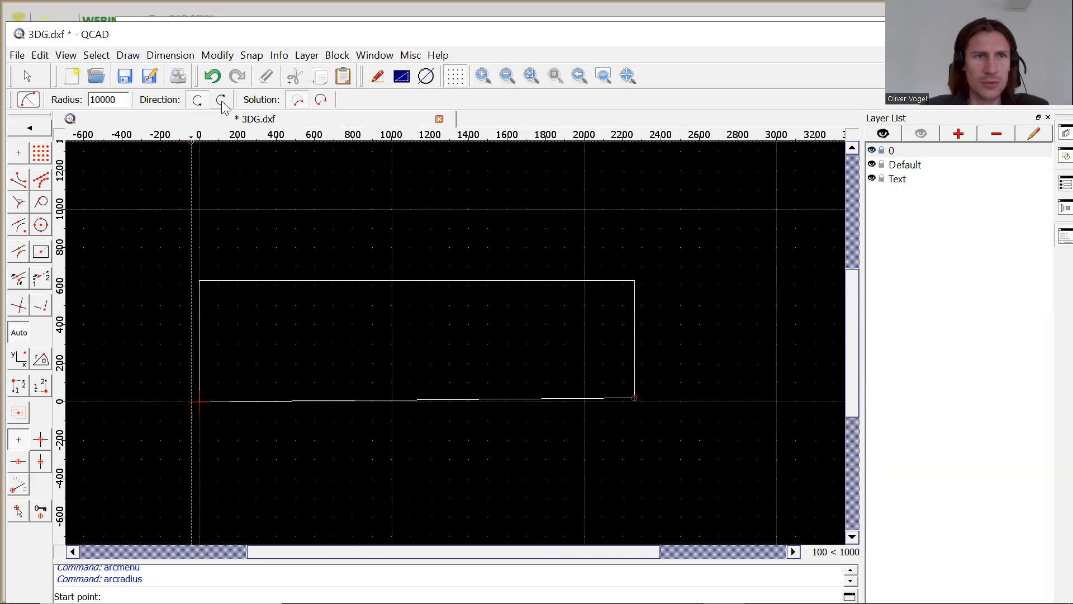
scroll(215, 472, up, 2)
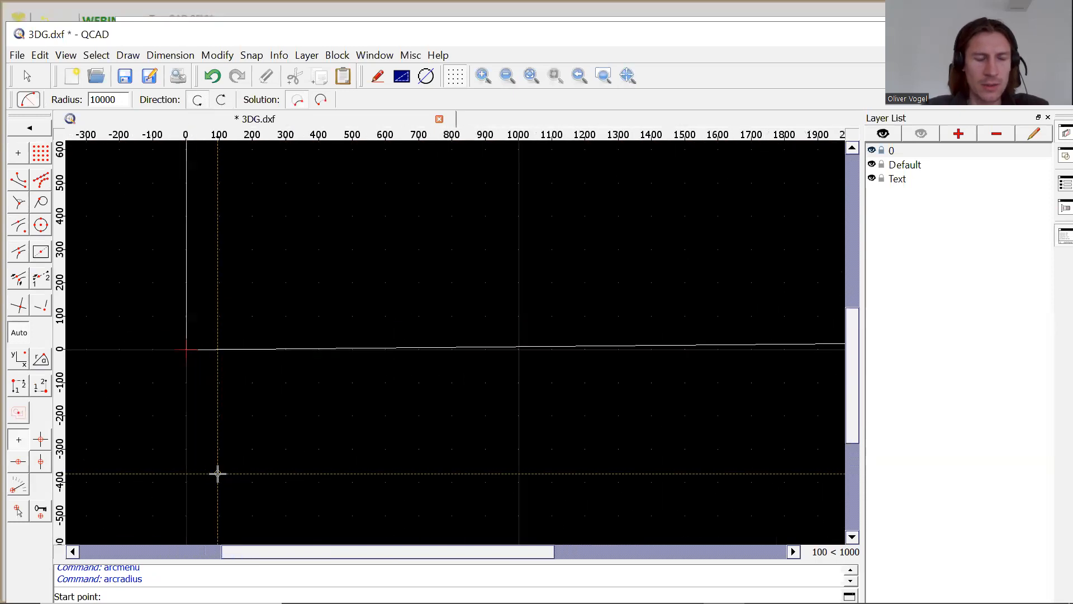
scroll(218, 474, up, 1)
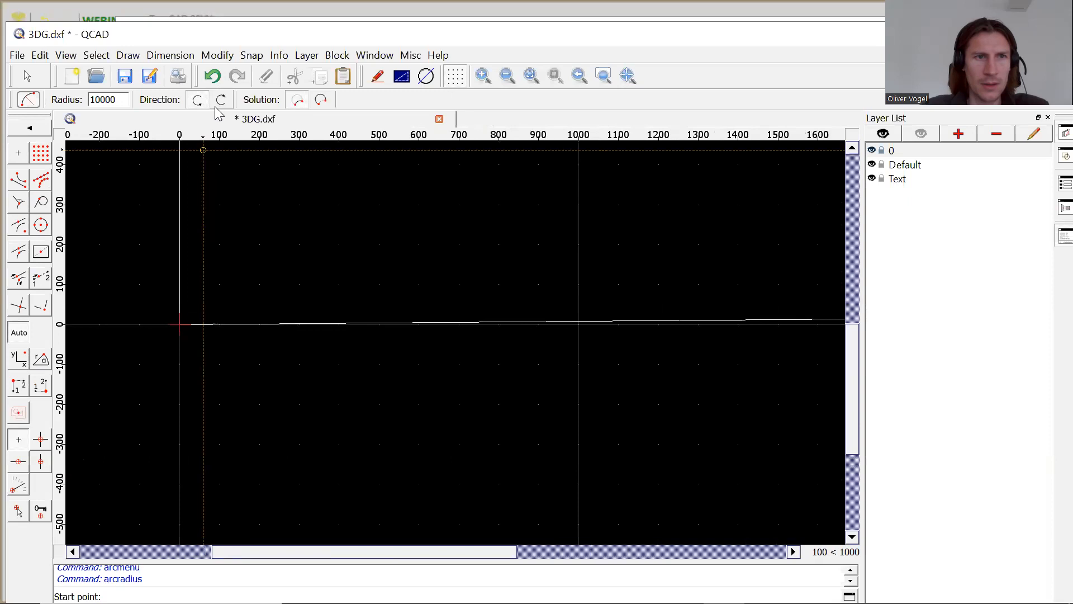
scroll(178, 349, up, 2)
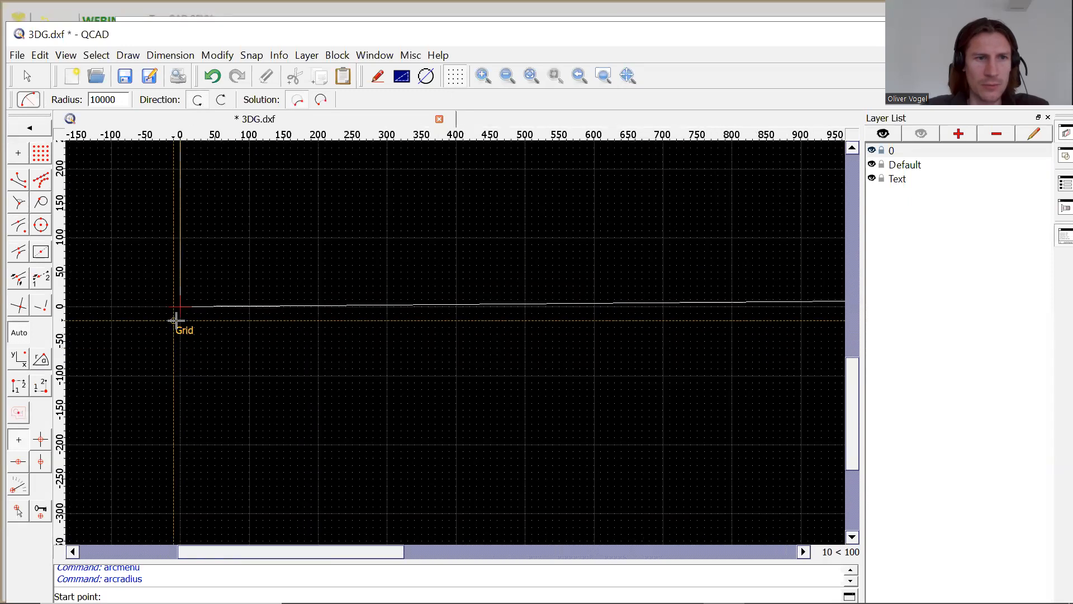
click(179, 307)
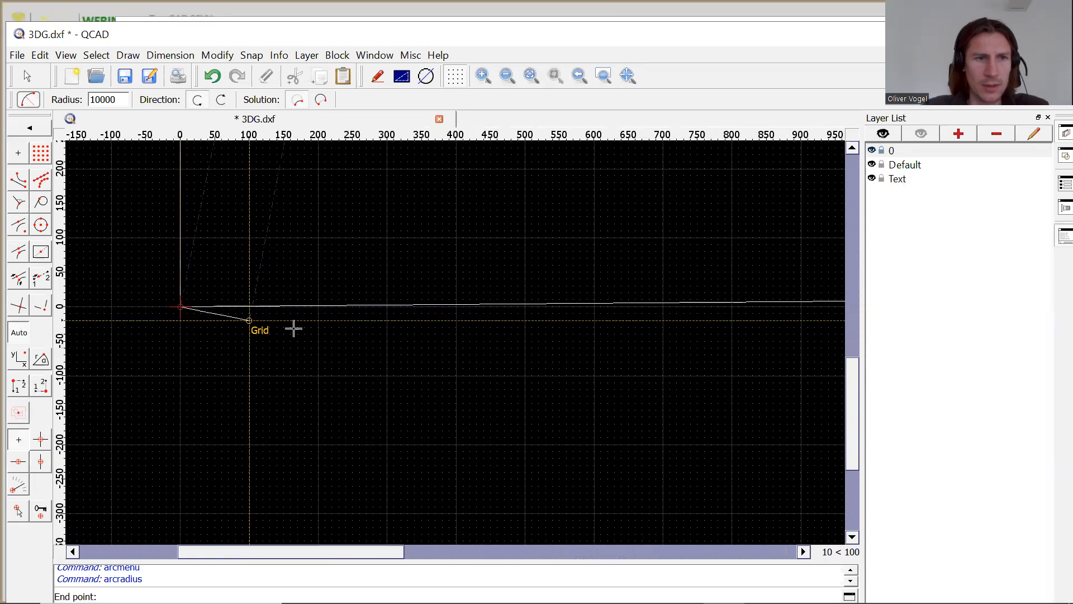
scroll(380, 369, down, 2)
scroll(386, 372, down, 2)
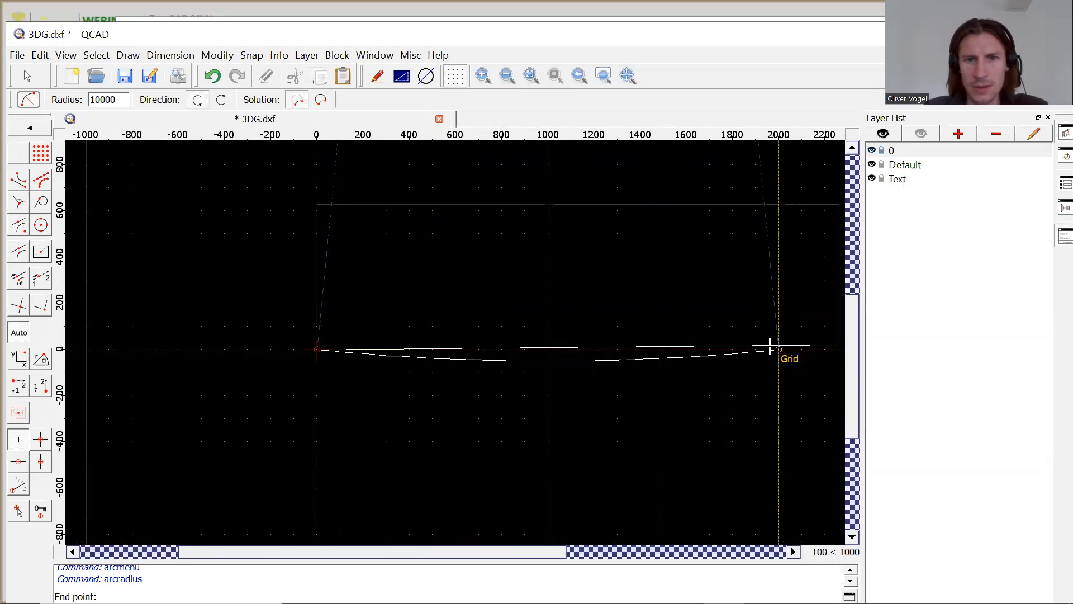
scroll(540, 355, up, 2)
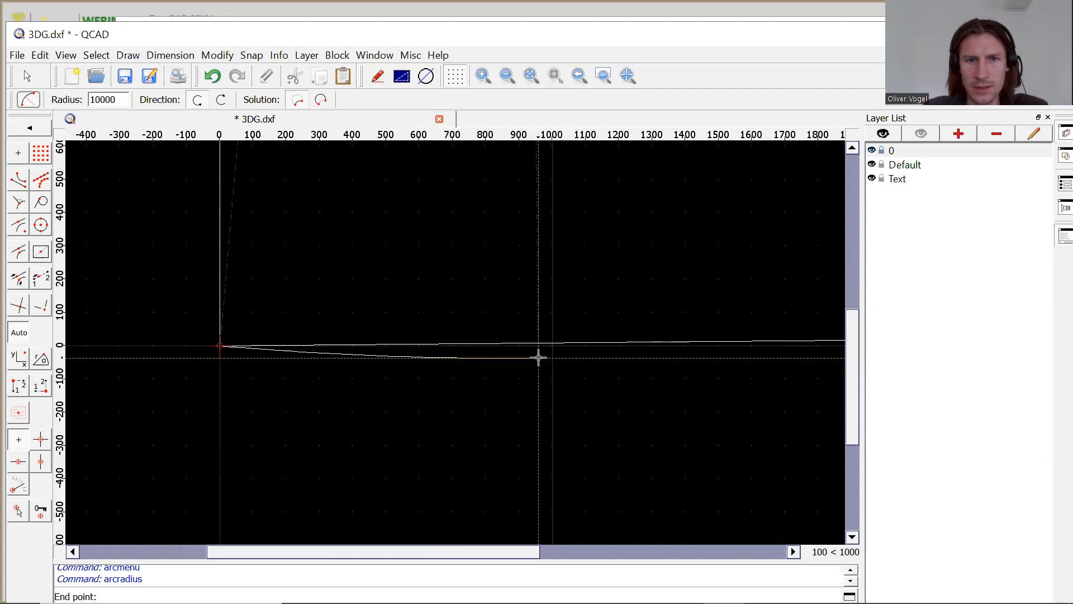
scroll(615, 357, up, 2)
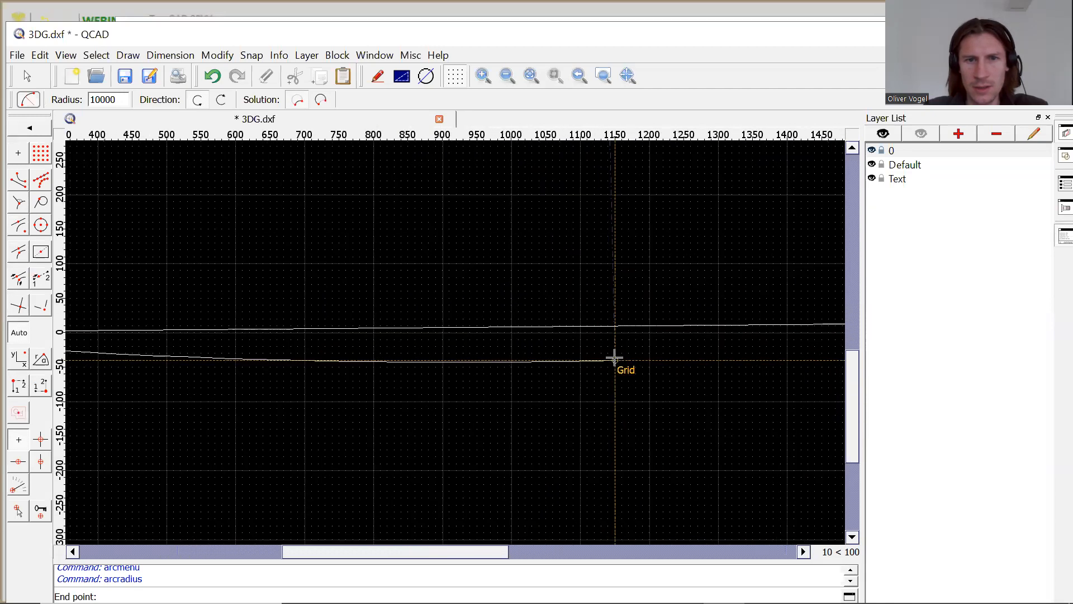
scroll(650, 354, up, 4)
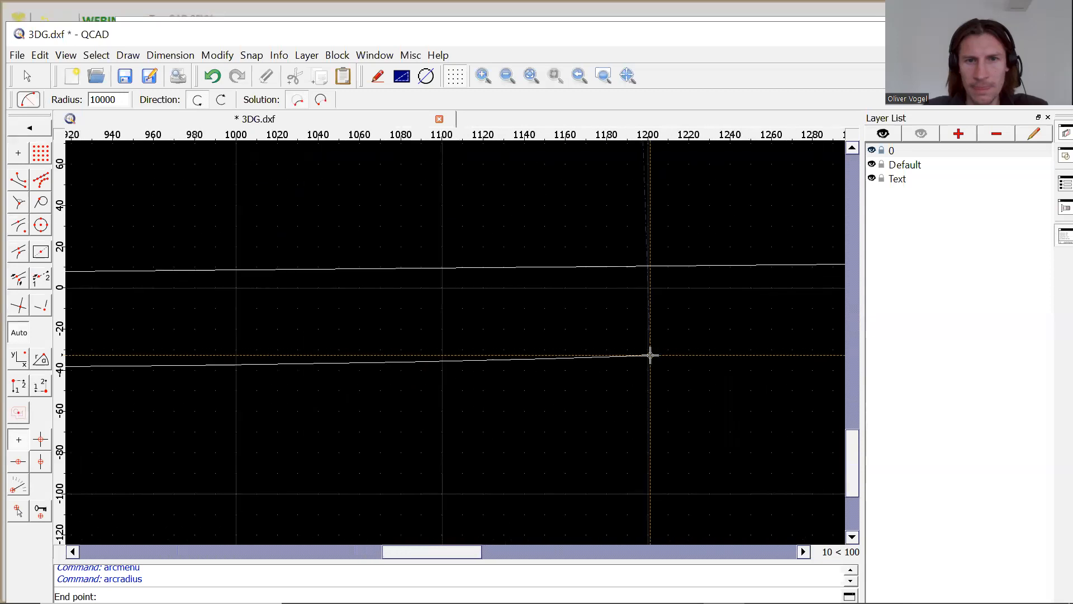
scroll(625, 268, up, 2)
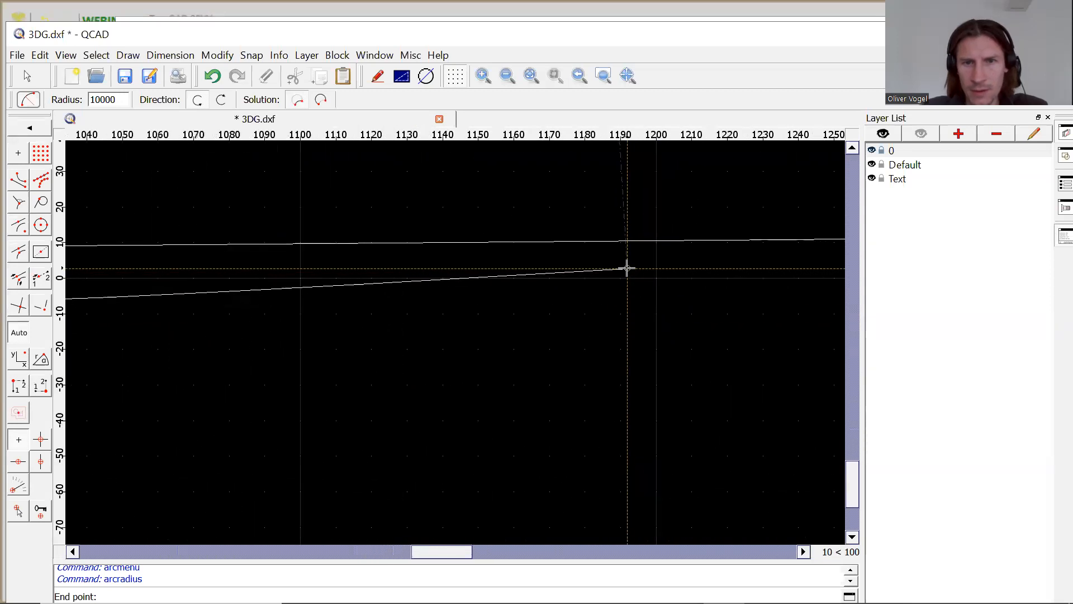
scroll(625, 237, up, 5)
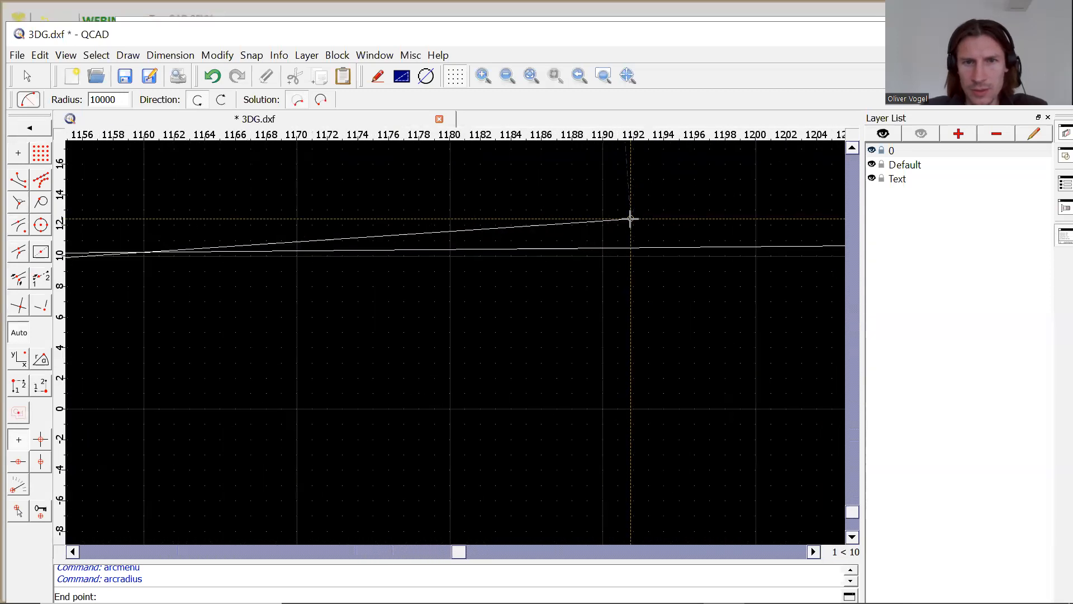
scroll(602, 250, up, 4)
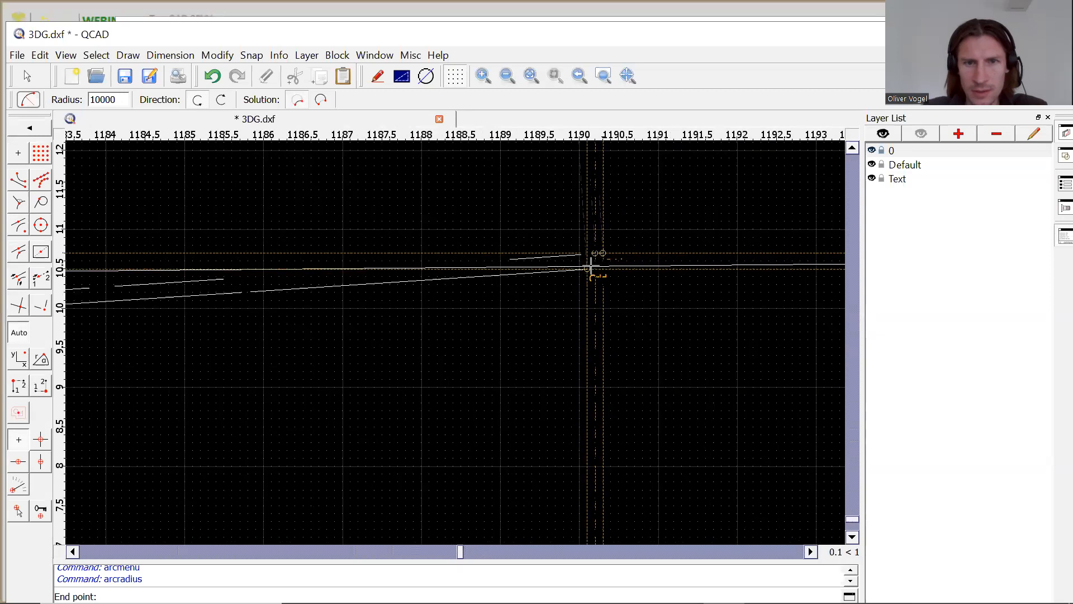
scroll(603, 251, up, 4)
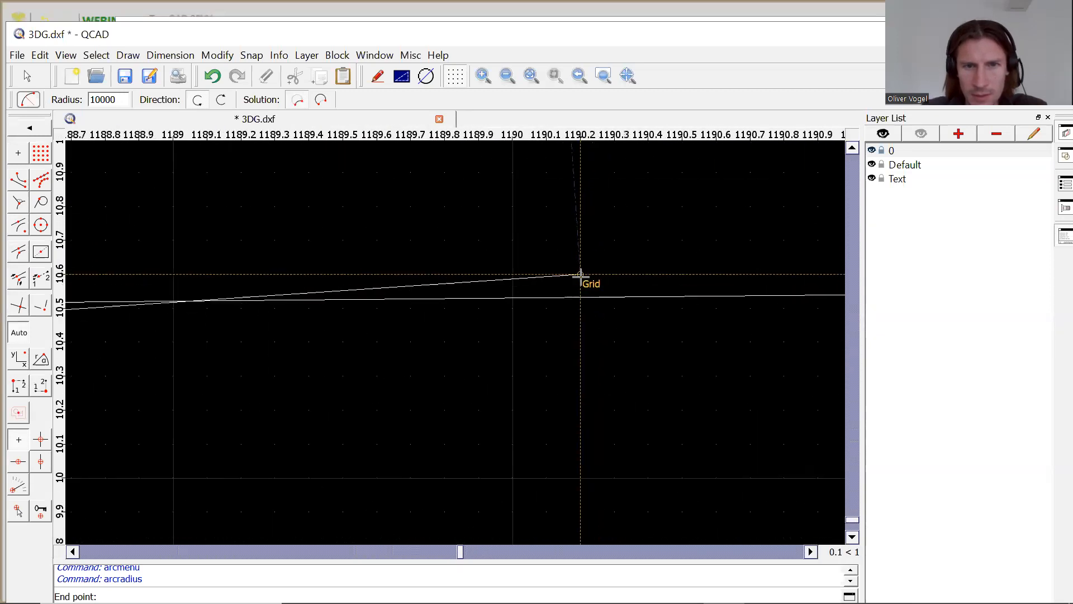
click(516, 301)
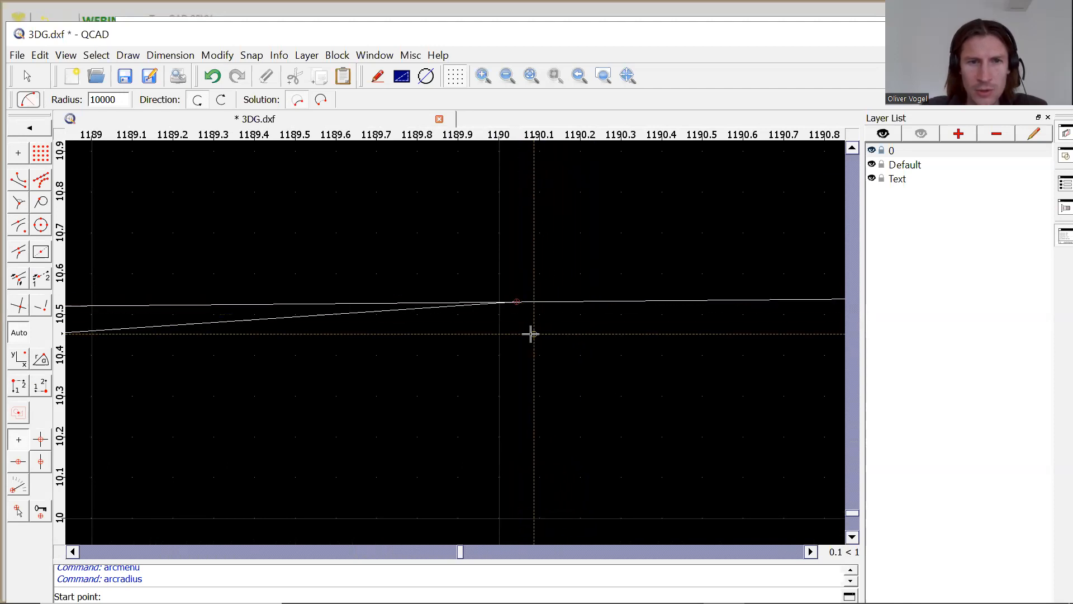
- Draw a clockwise arc with radius 10000 from the first arc's end to the panel's lower-right corner at X 2260, Y 20
click(517, 302)
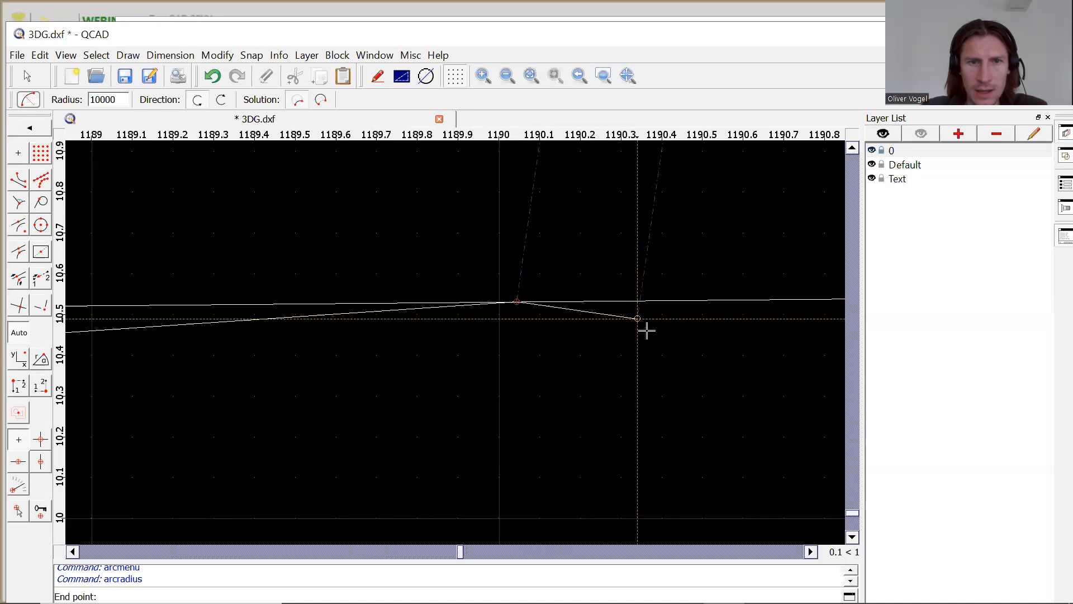
scroll(647, 331, down, 10)
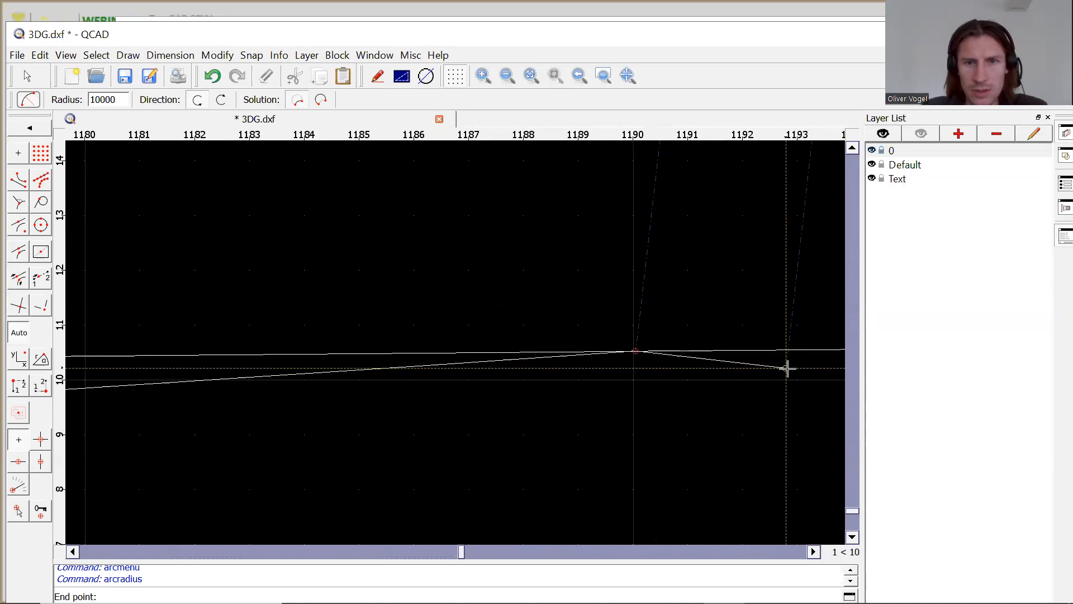
click(223, 100)
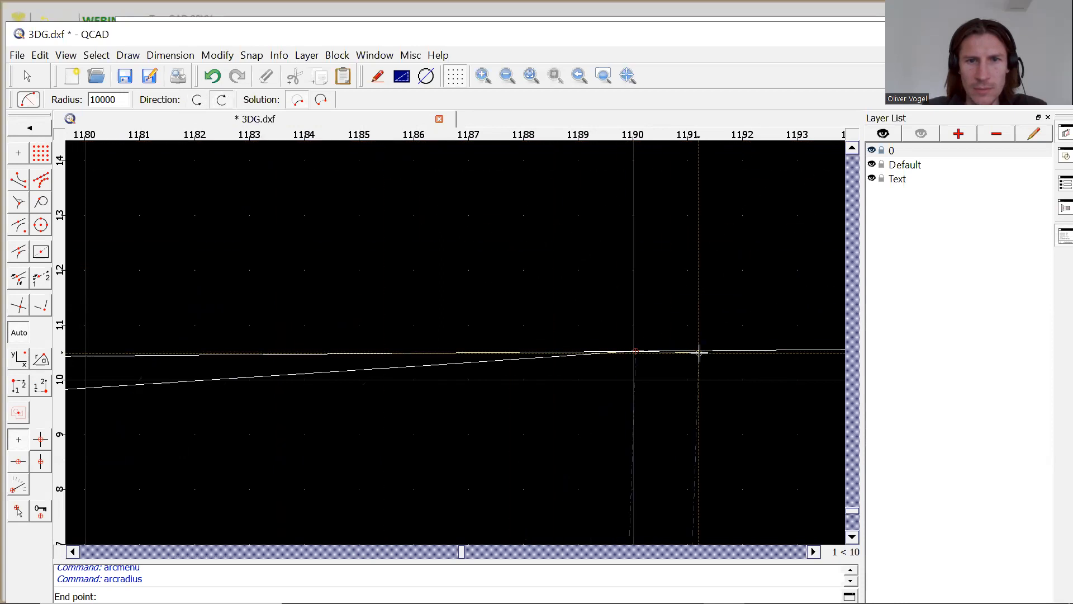
scroll(700, 354, down, 4)
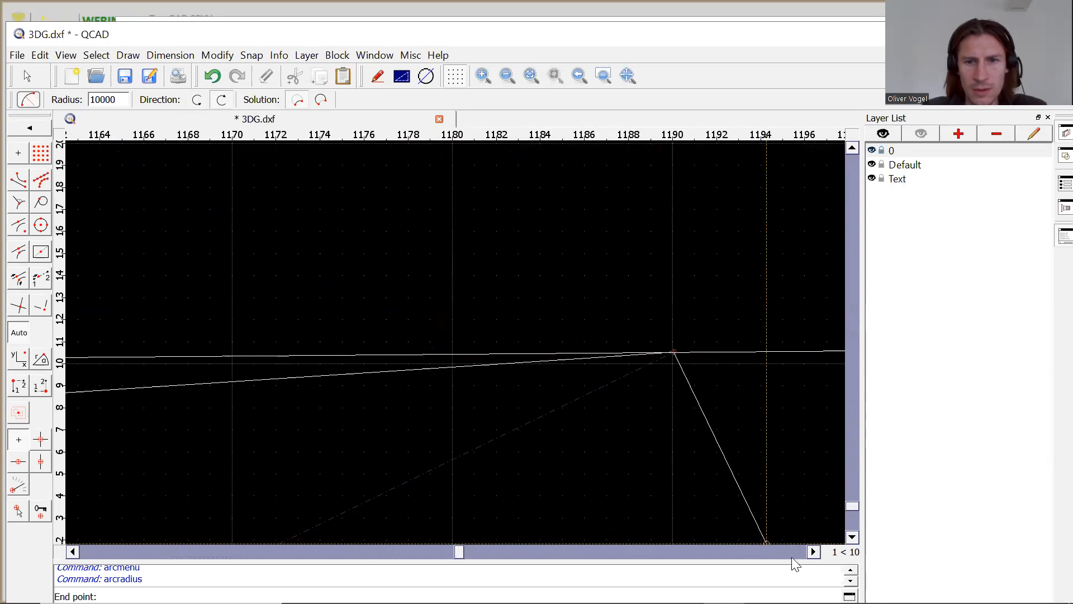
click(814, 553)
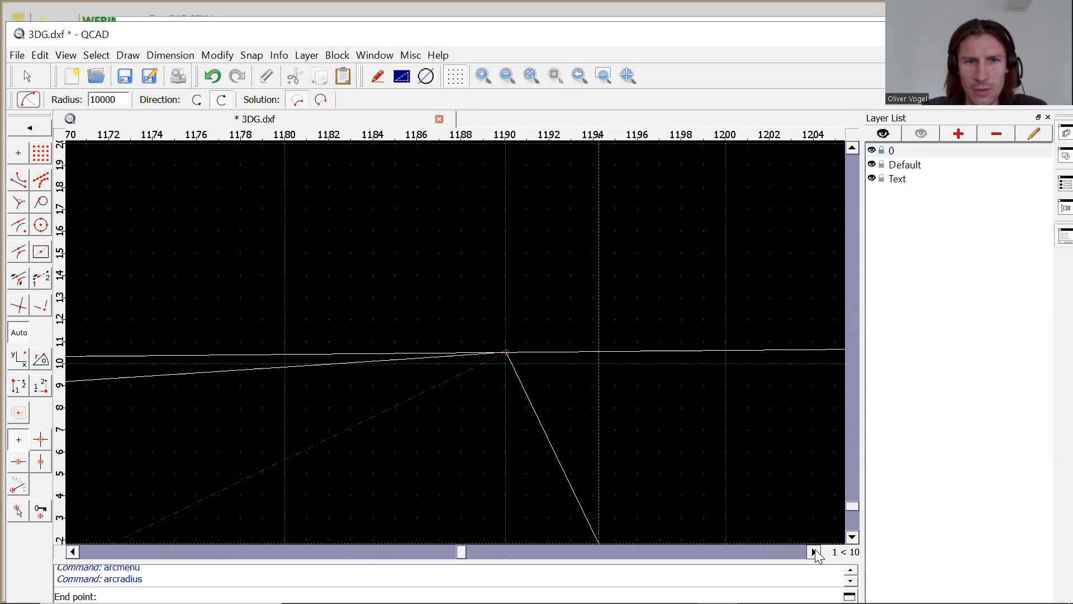
click(814, 552)
click(813, 553)
scroll(656, 427, down, 2)
scroll(699, 371, down, 3)
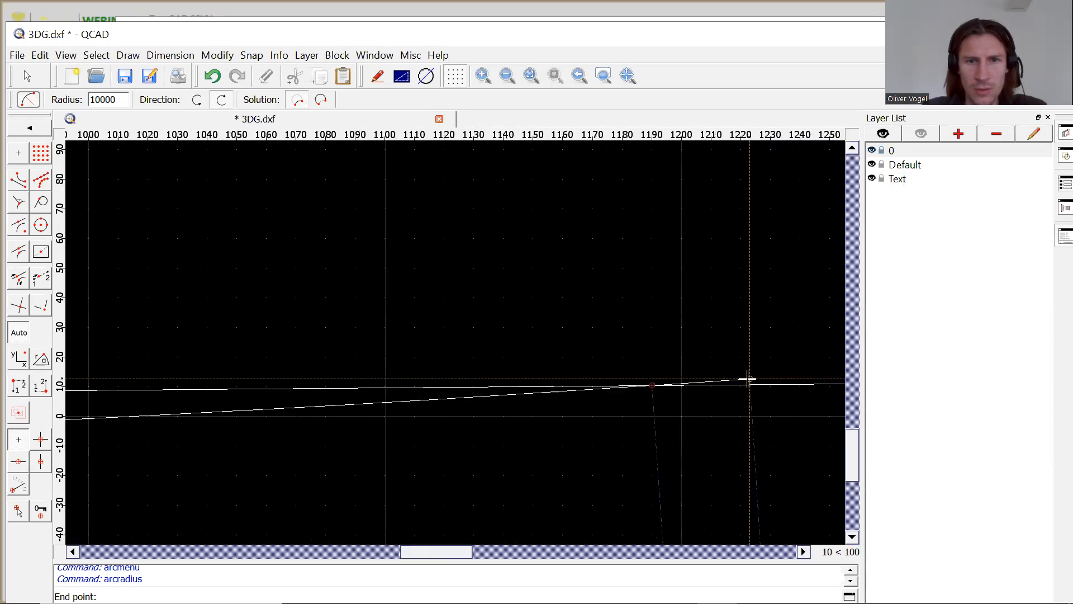
scroll(749, 404, down, 5)
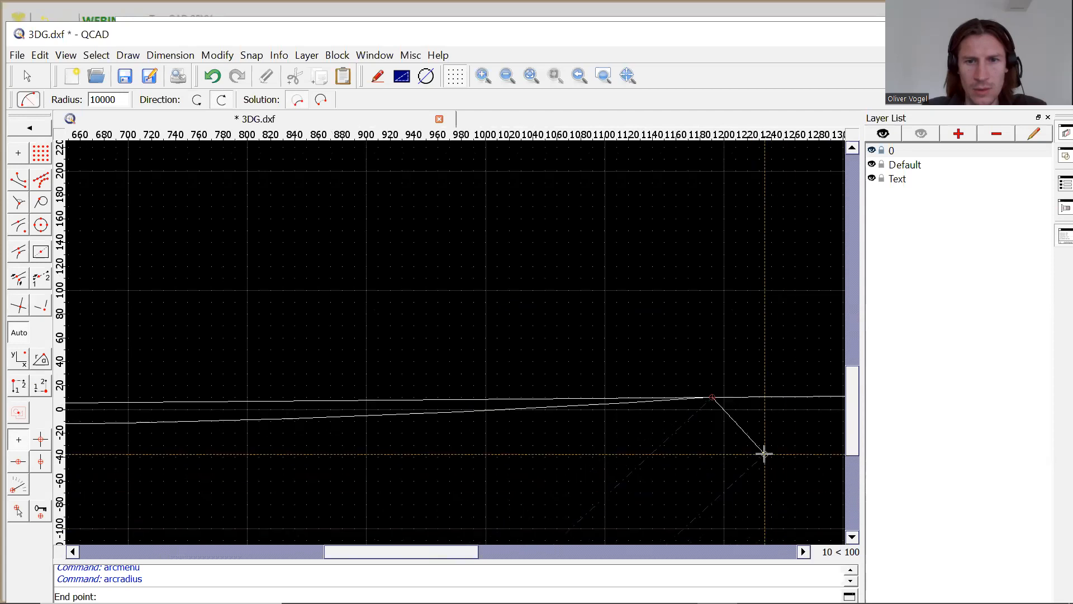
drag(394, 550, 576, 550)
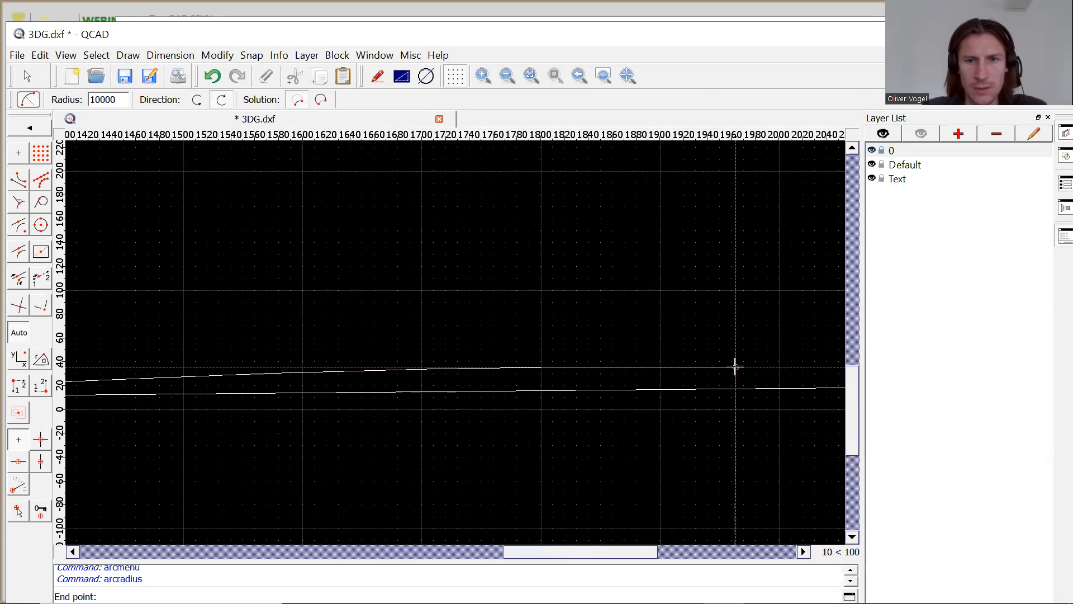
scroll(736, 367, down, 4)
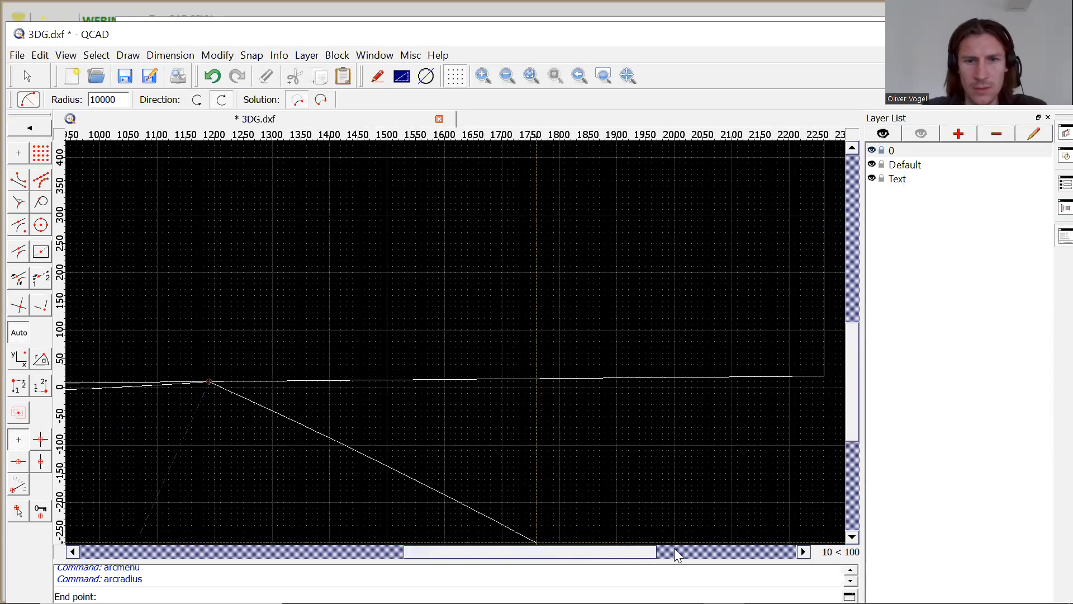
scroll(643, 378, down, 6)
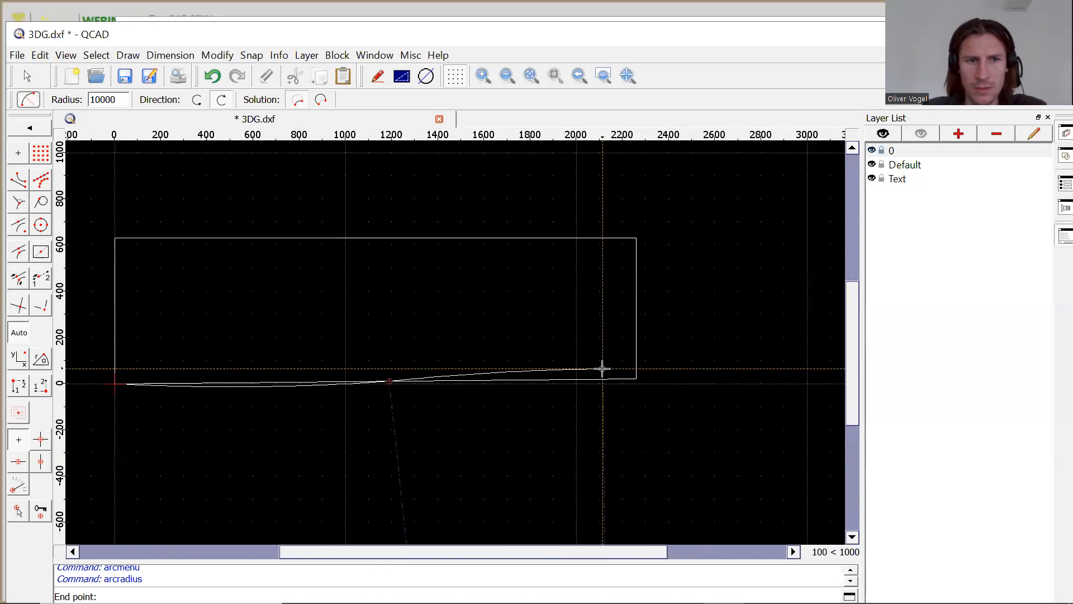
scroll(639, 376, up, 4)
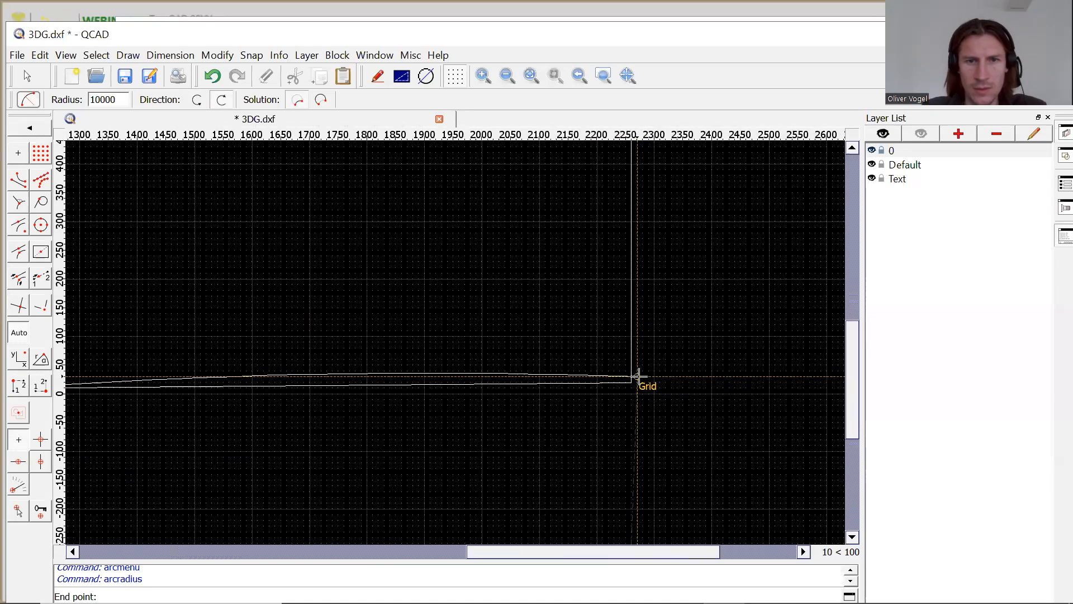
scroll(638, 377, up, 1)
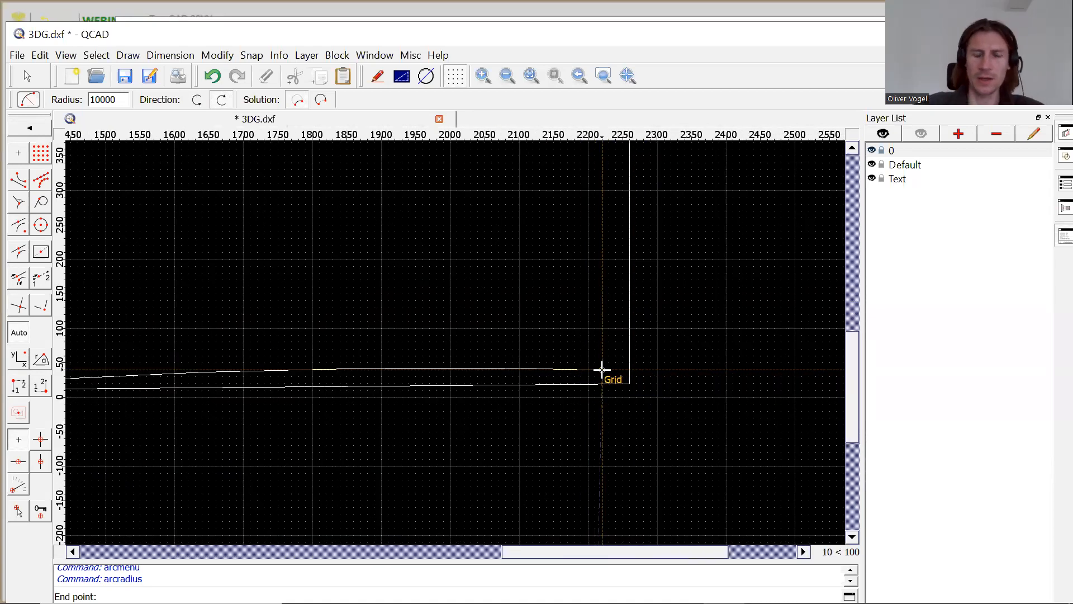
scroll(609, 370, up, 4)
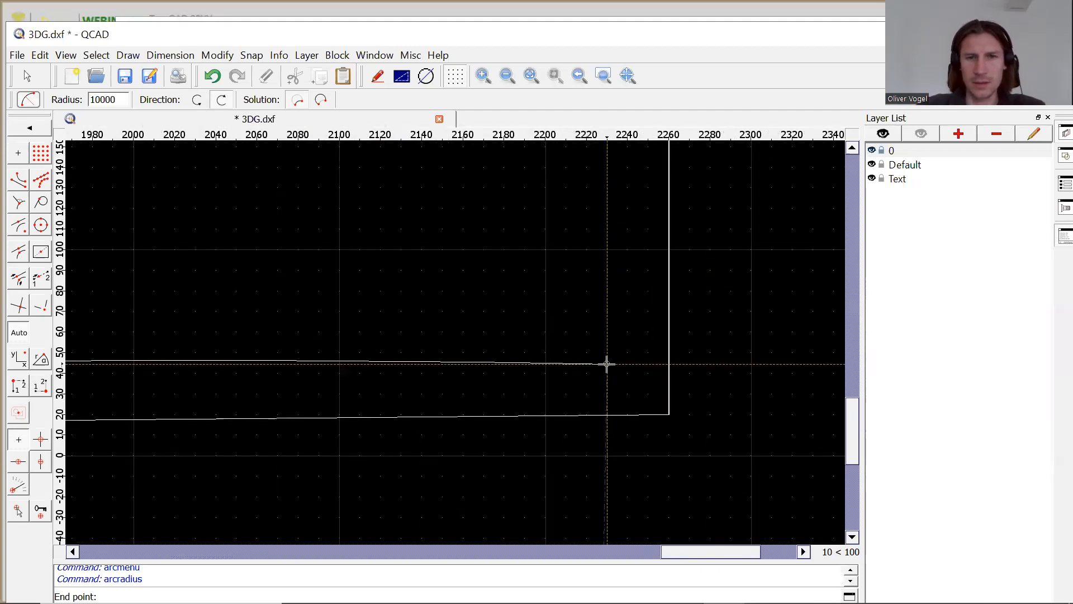
scroll(607, 364, up, 2)
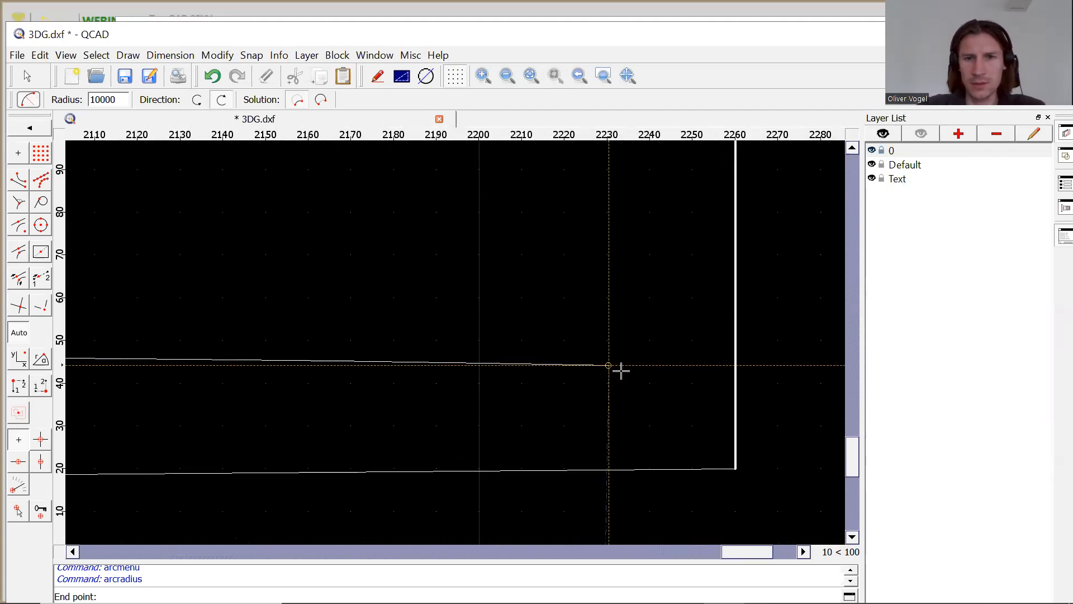
click(736, 467)
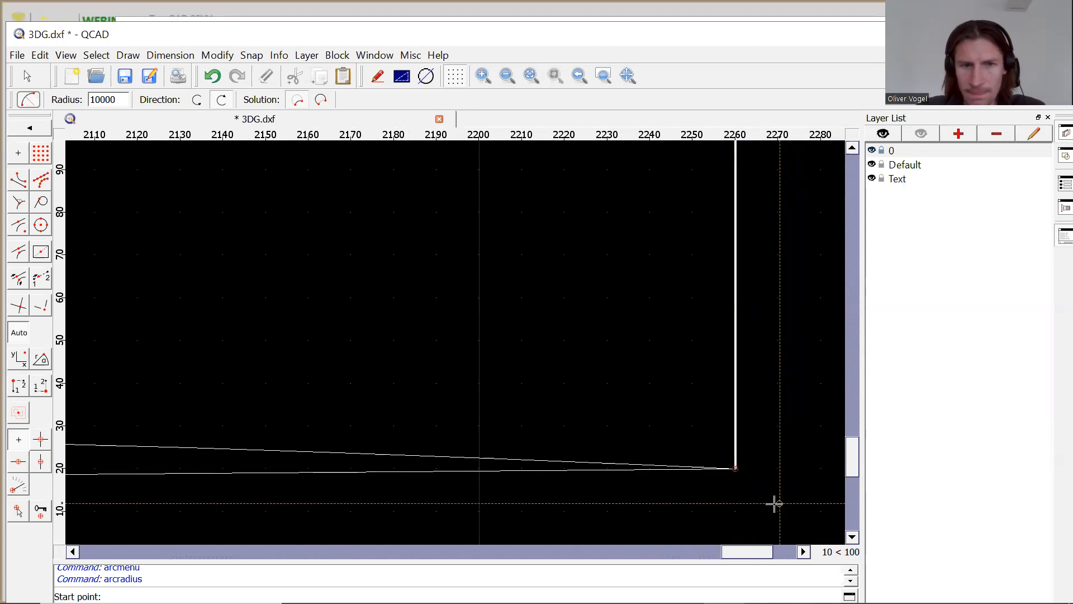
- Break out and remove the slanted helper line's segments on both sides of its crossing with the two arcs
scroll(773, 503, down, 3)
drag(853, 429, 850, 445)
drag(737, 556, 497, 556)
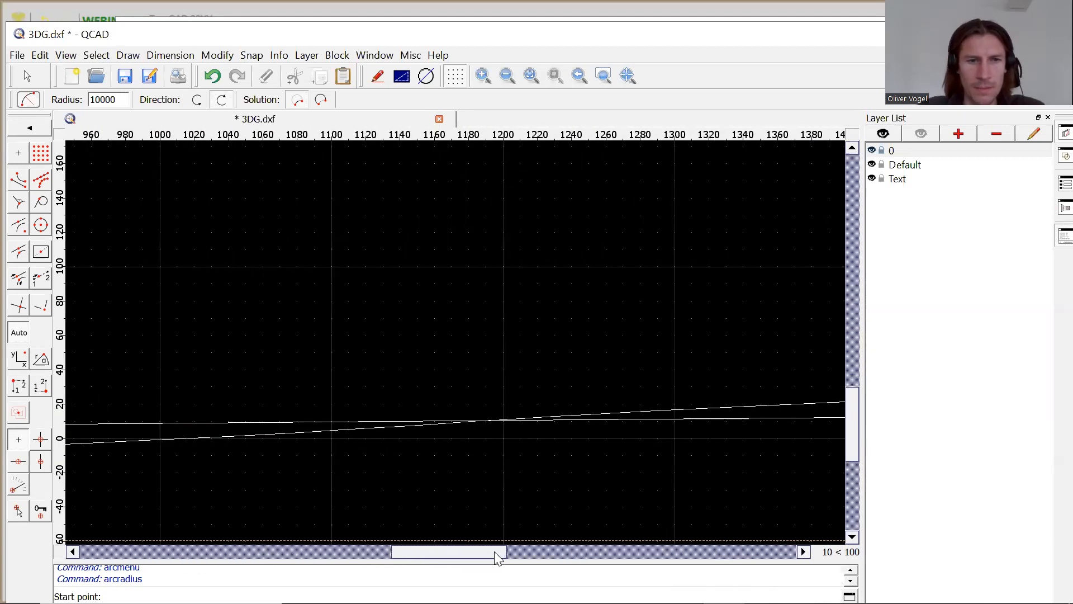
click(31, 130)
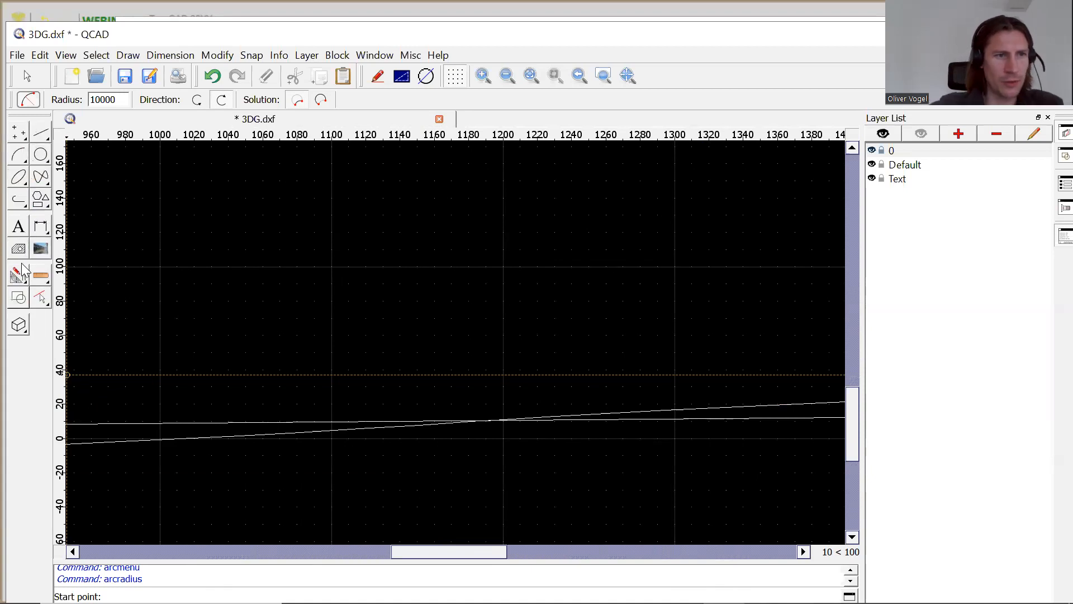
click(19, 274)
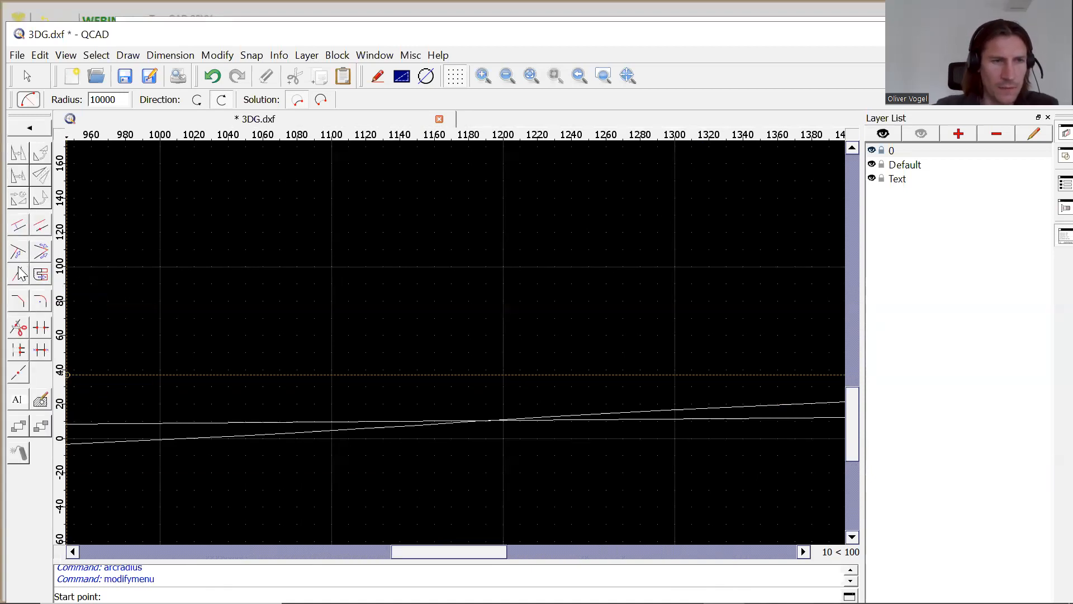
click(42, 329)
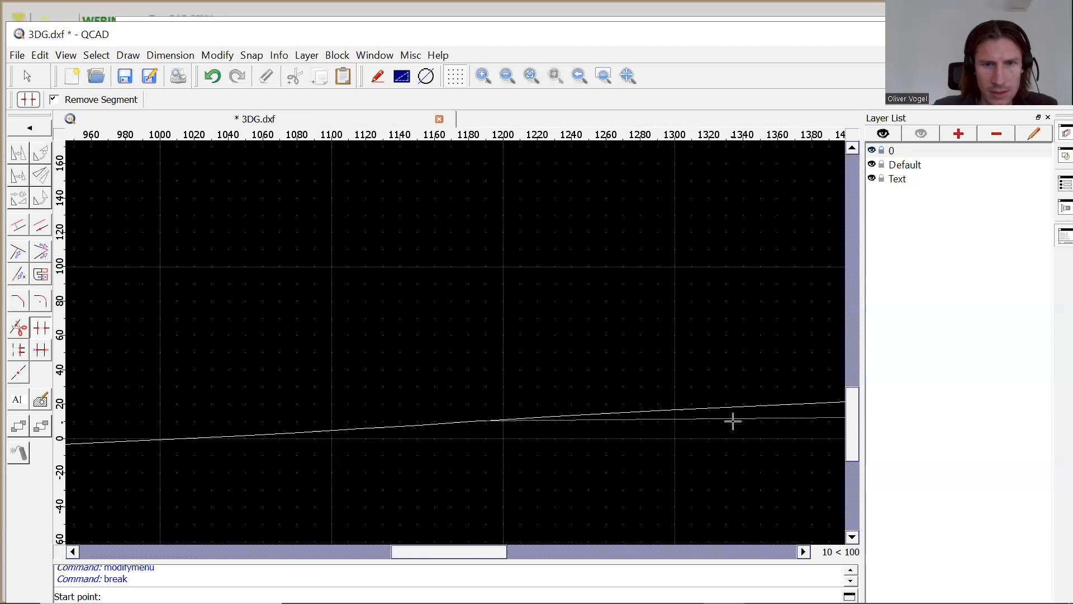
scroll(653, 449, down, 9)
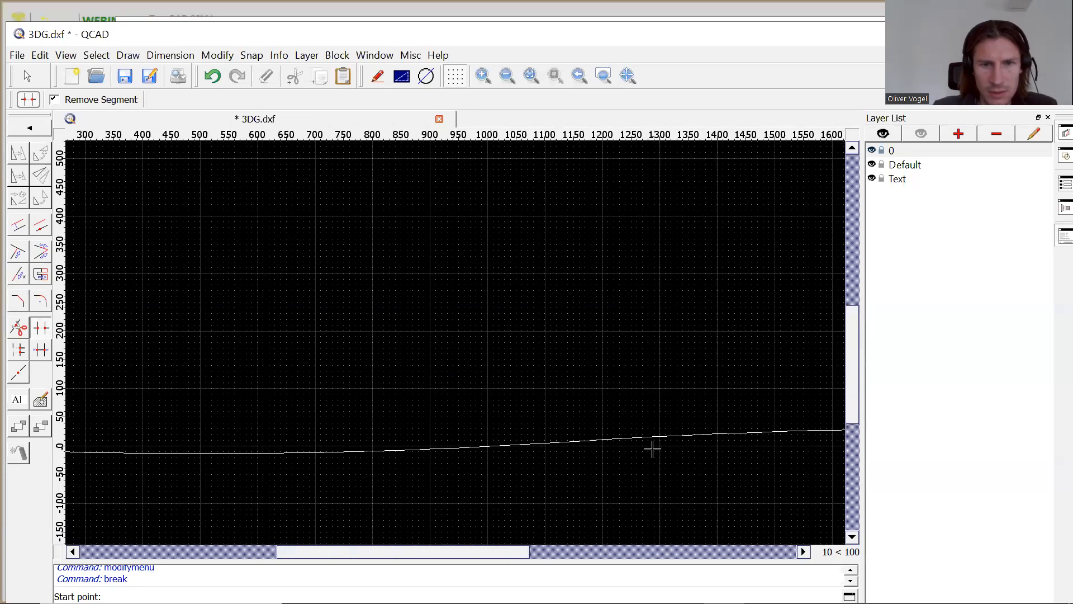
- Round the panel outline's lower-right corner between the arc and the right edge with radius 50 and trimming on
drag(466, 554, 538, 554)
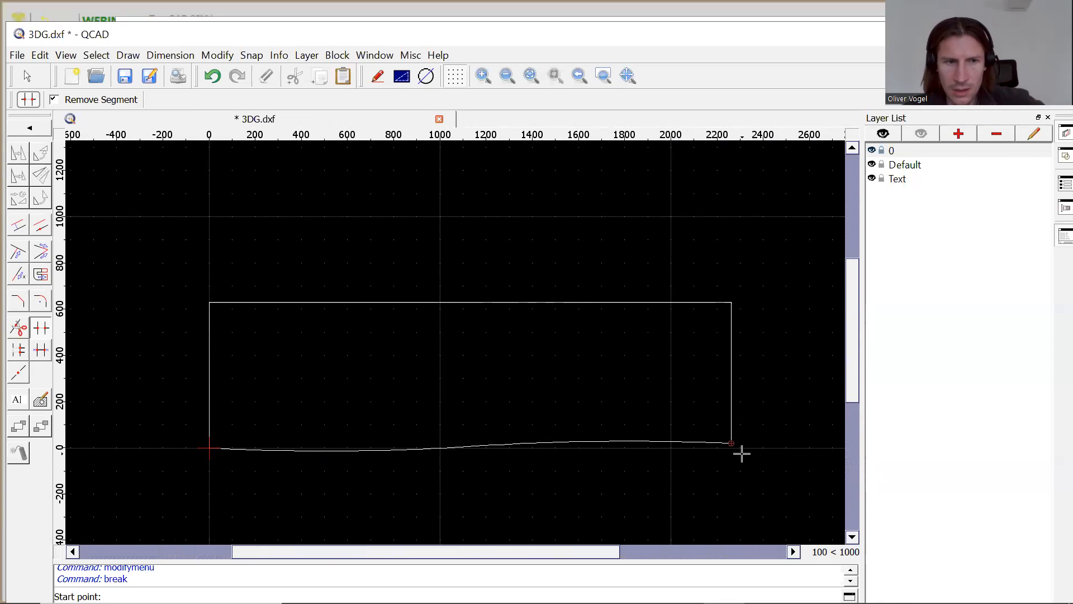
scroll(719, 455, up, 9)
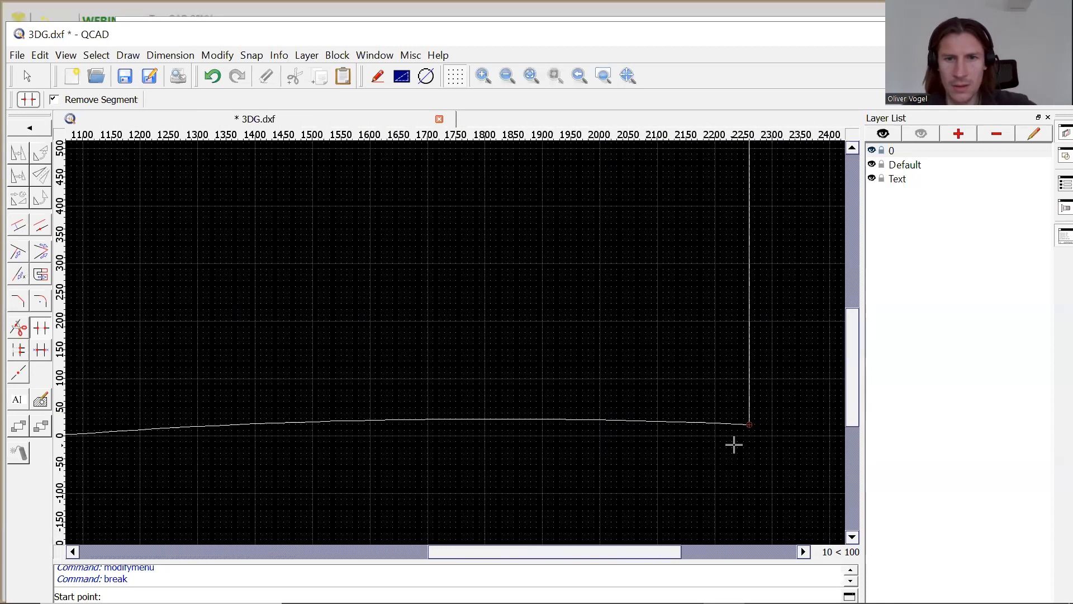
scroll(749, 441, up, 3)
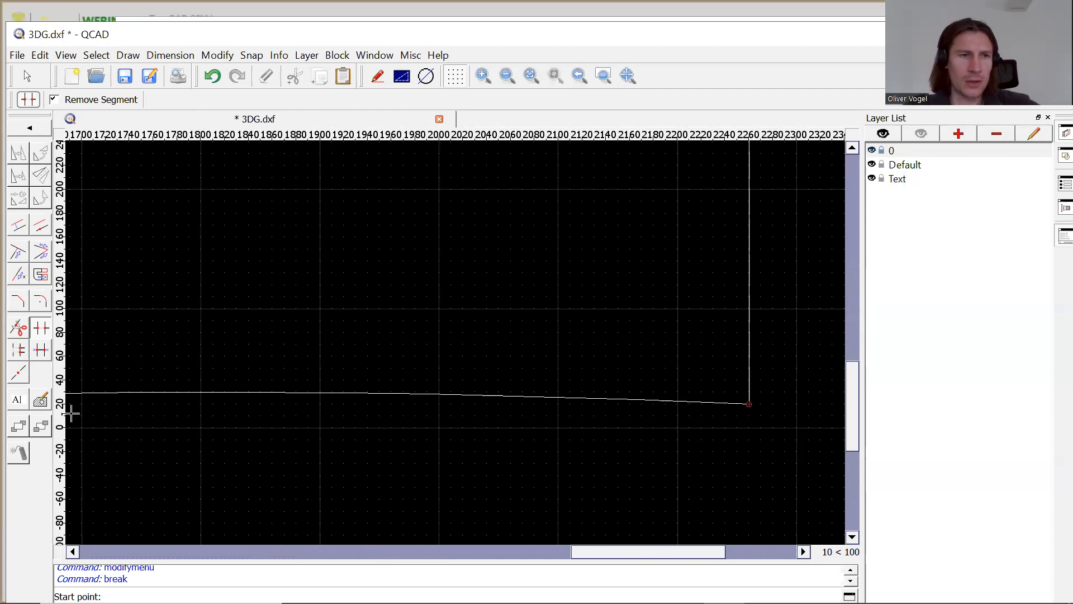
click(41, 302)
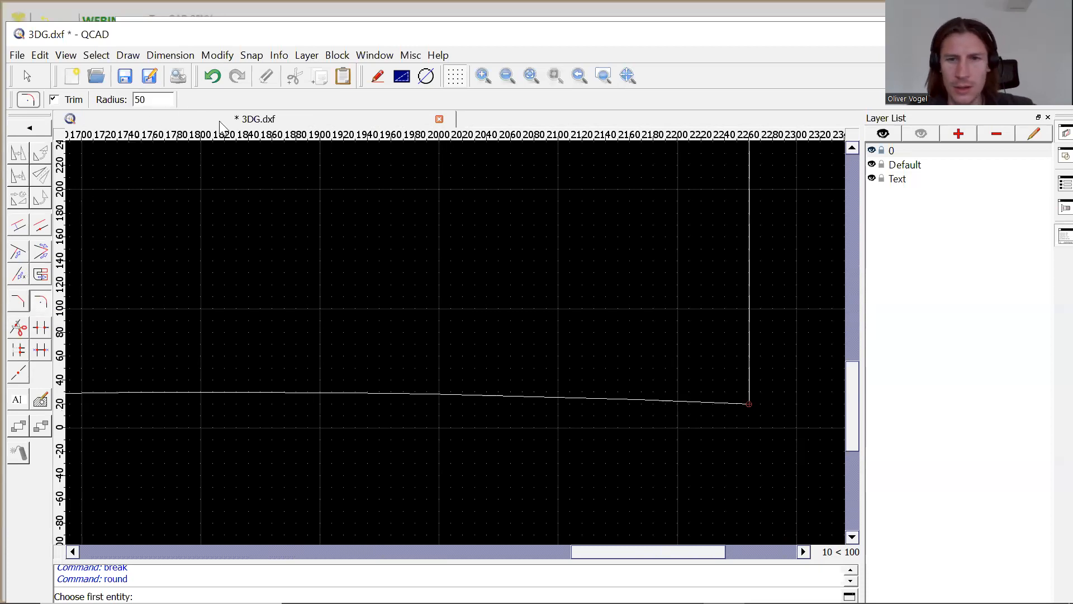
click(723, 398)
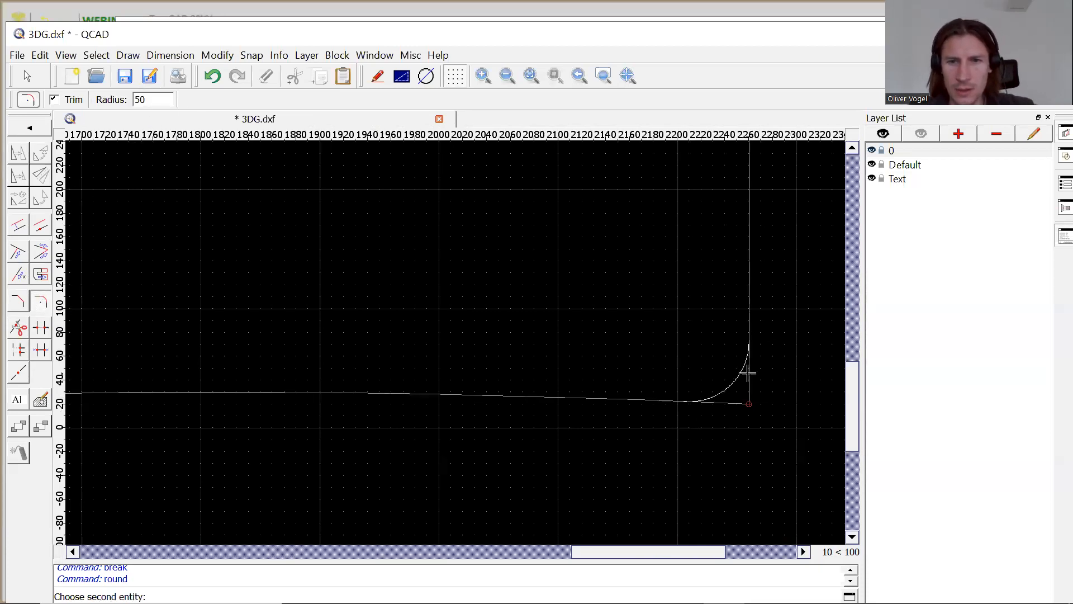
click(749, 373)
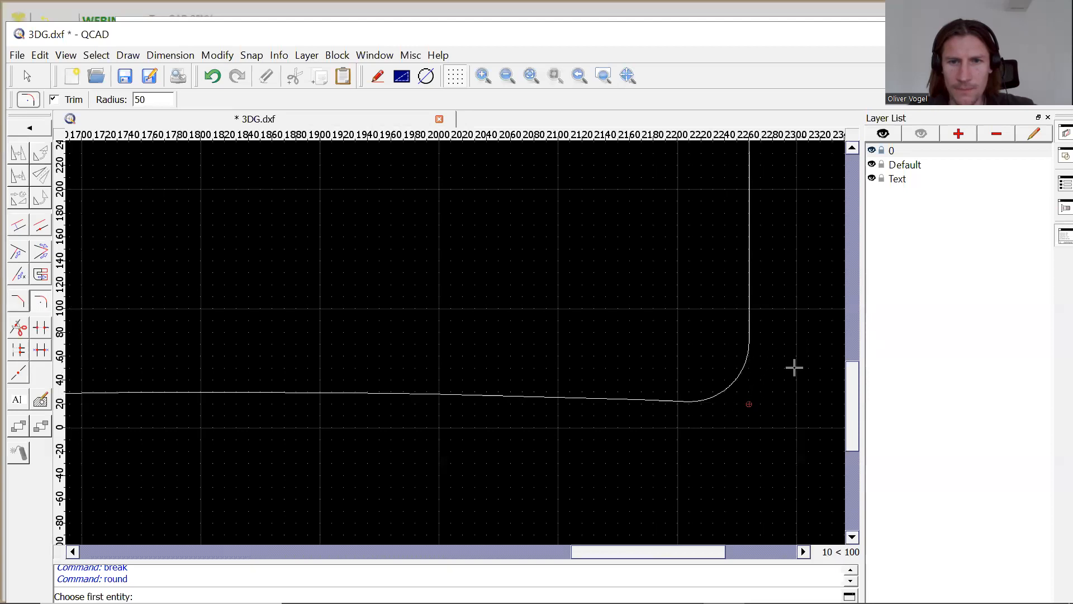
- Round the panel outline's lower-left corner at the origin between the left edge and the arc with radius 50
drag(704, 556, 234, 545)
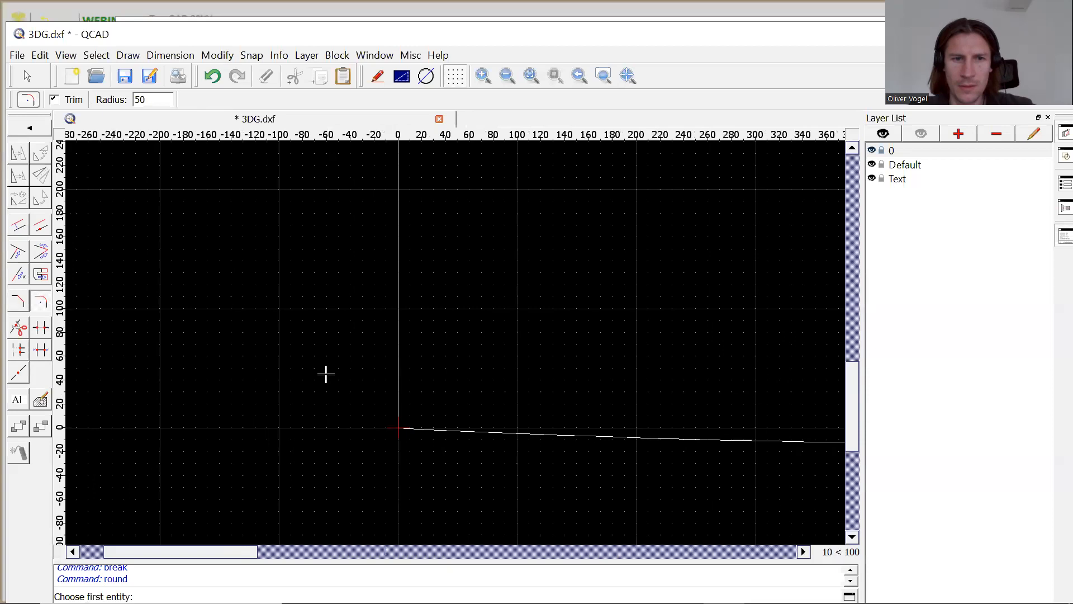
click(398, 374)
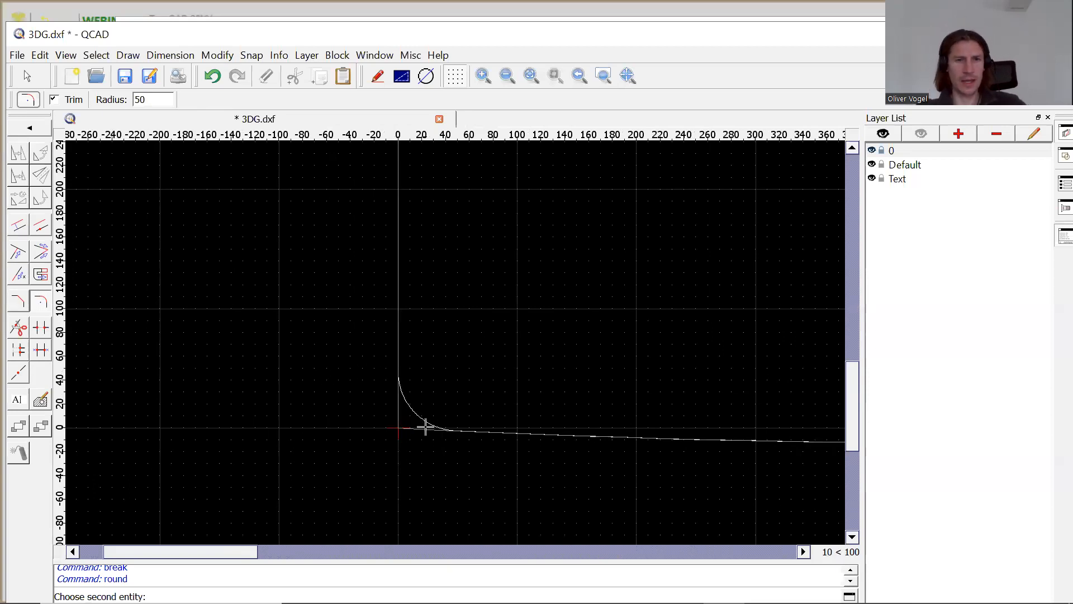
click(426, 428)
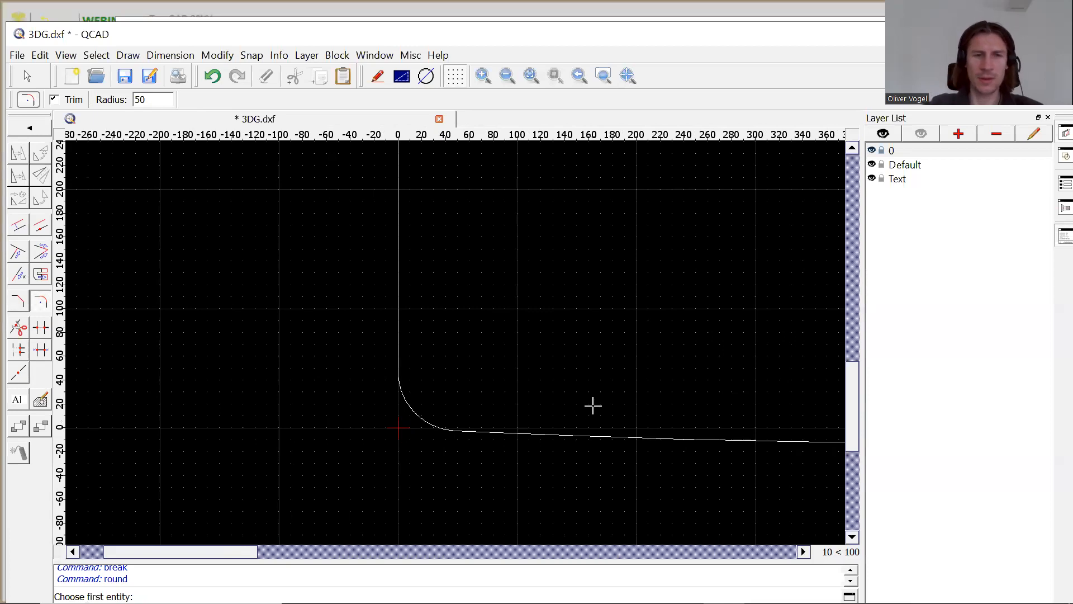
- Join all connected lines and arcs of the panel outline into one polyline from segments, using a tolerance of 0.001
scroll(592, 405, down, 4)
drag(297, 557, 412, 542)
scroll(432, 502, down, 1)
scroll(435, 499, down, 2)
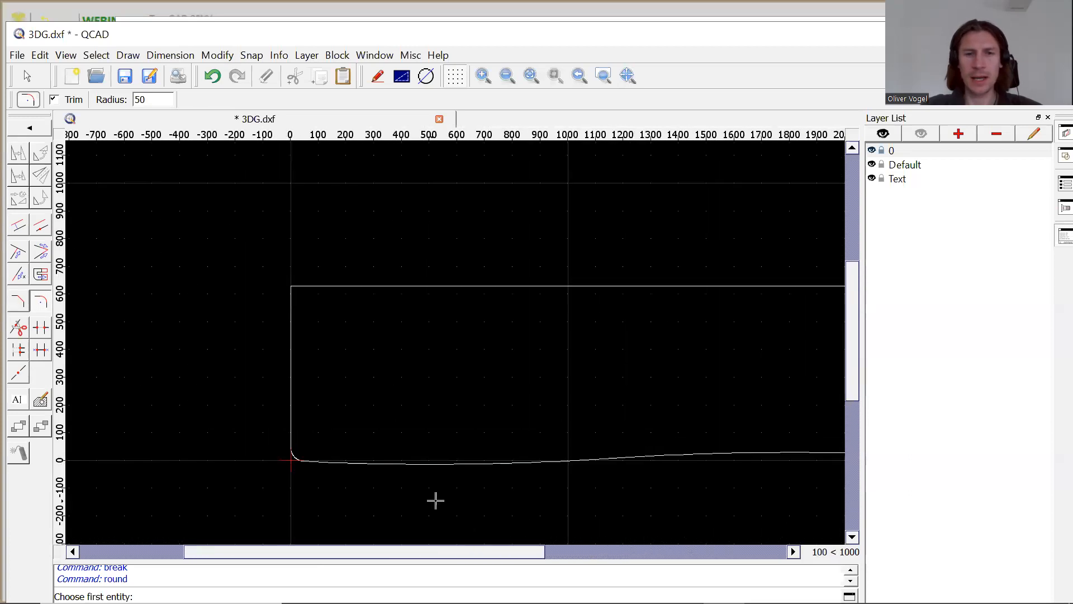
scroll(557, 517, down, 2)
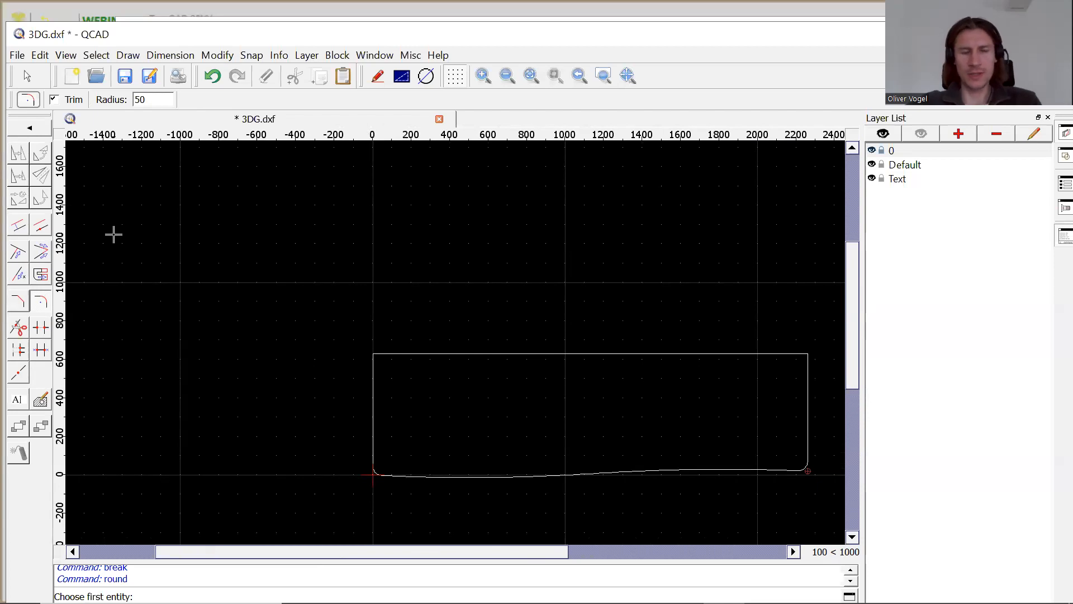
click(47, 129)
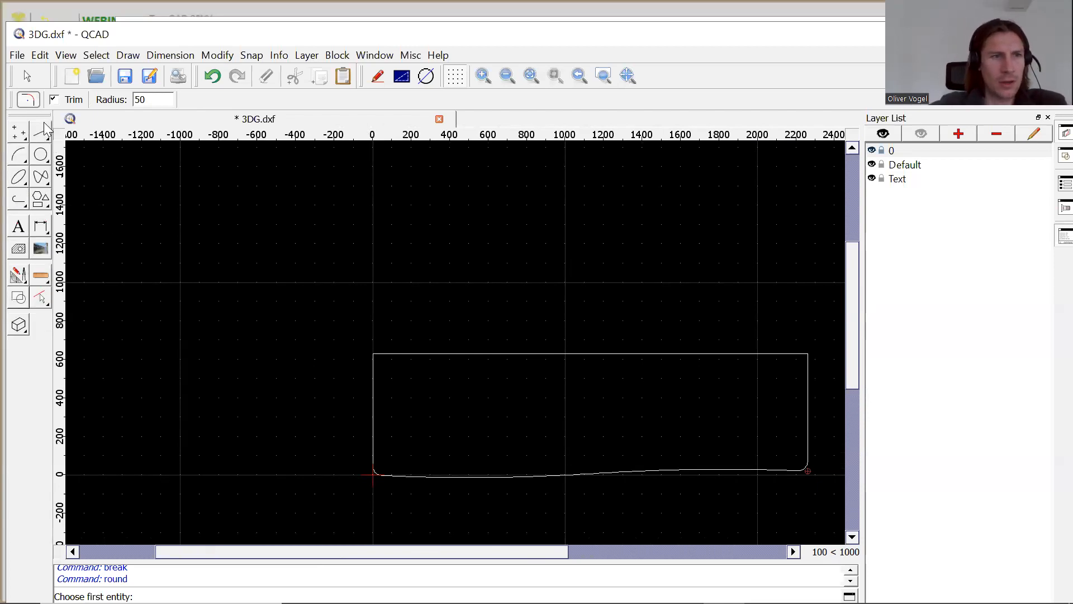
click(18, 203)
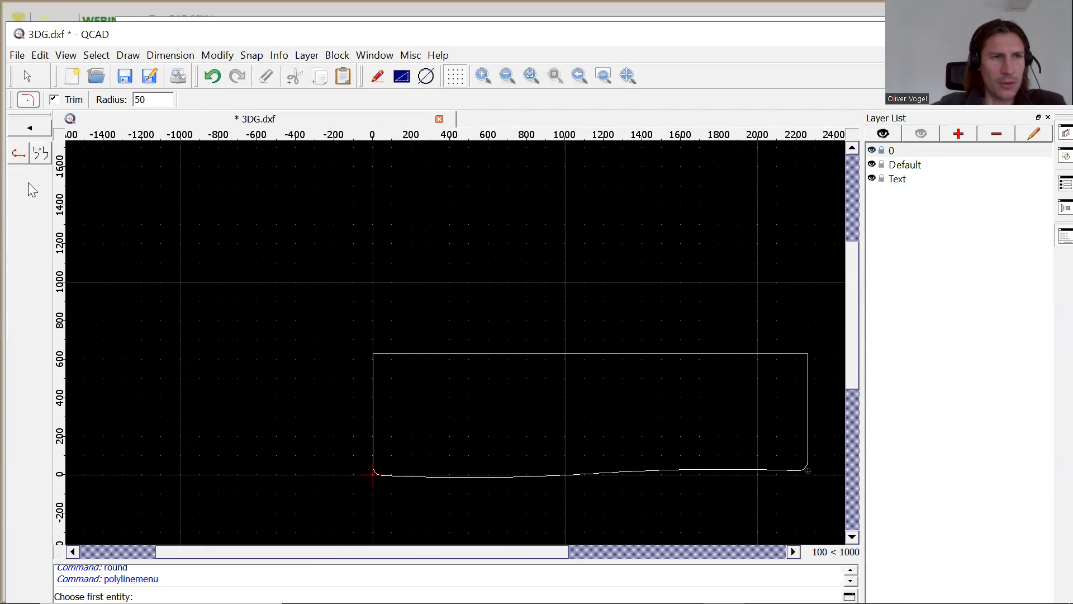
click(46, 156)
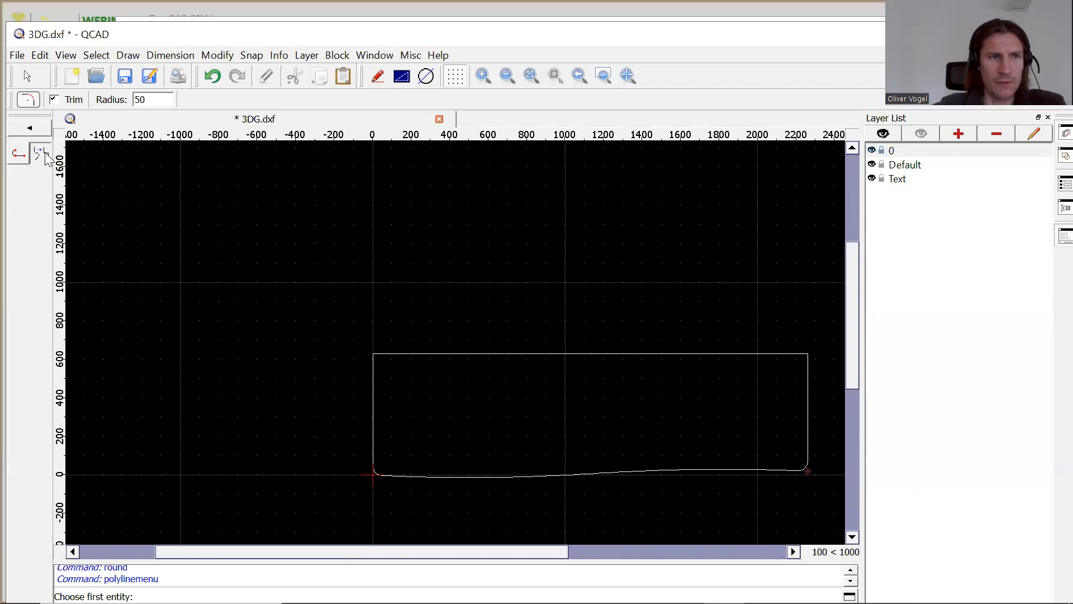
click(367, 427)
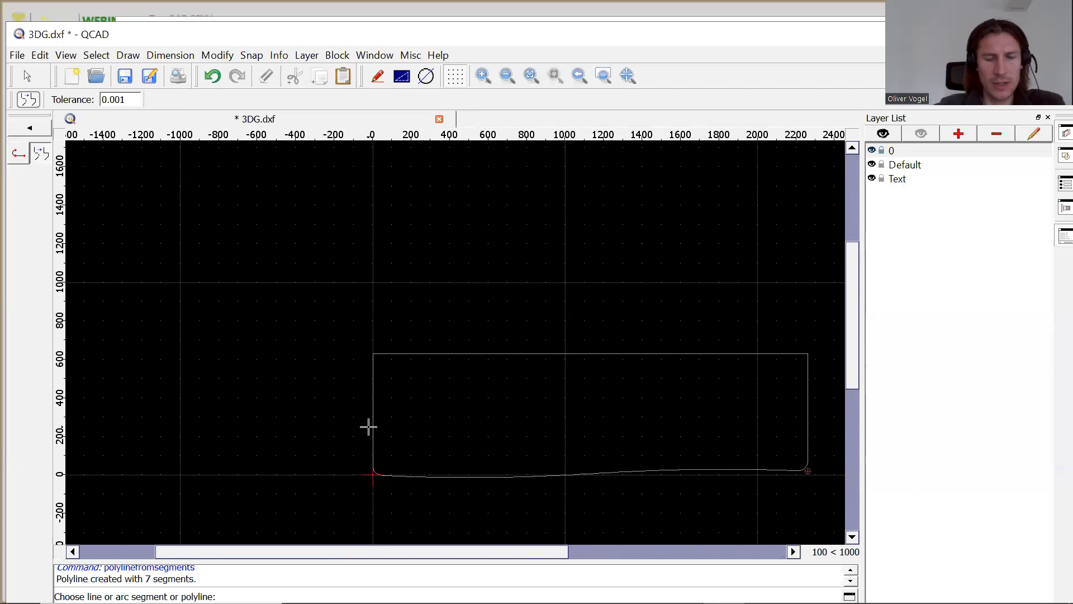
- Save the drawing 3DG.dxf and close QCAD to return to TrunCAD's cover panel editor
click(125, 76)
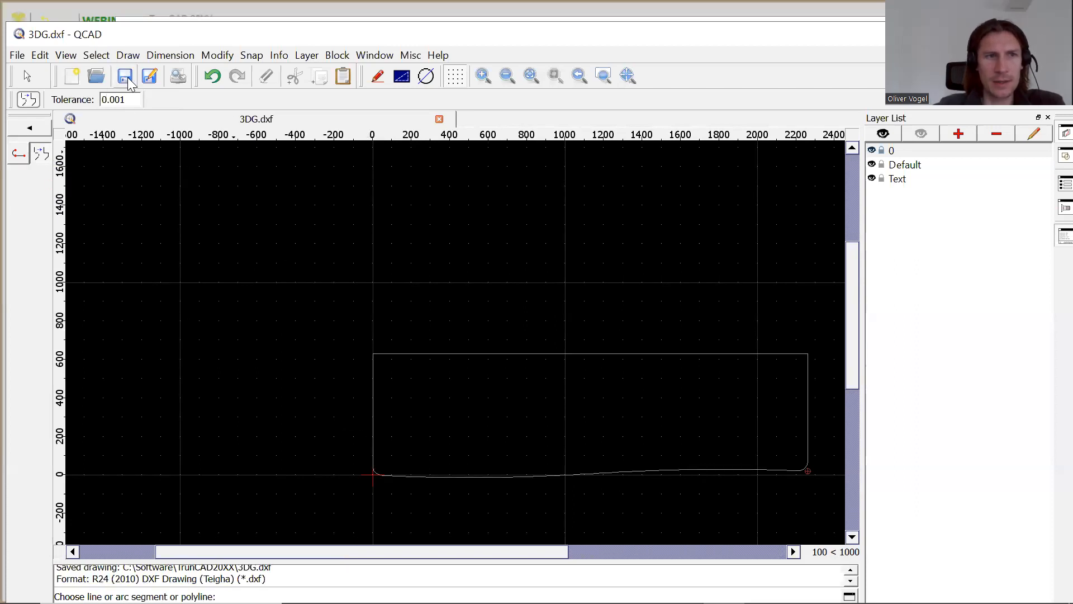
drag(788, 34, 642, 112)
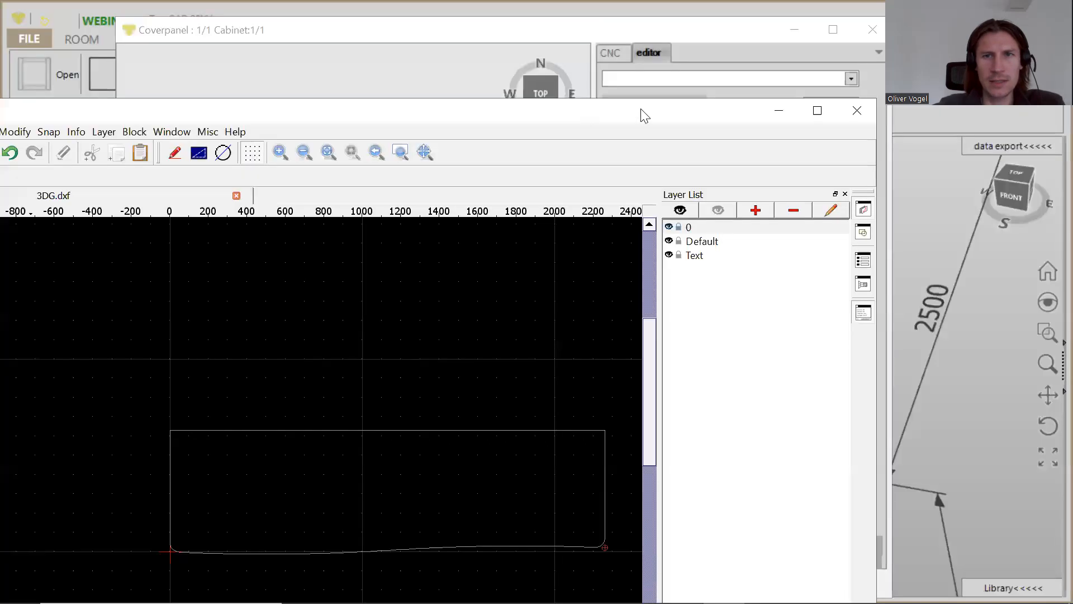
click(856, 111)
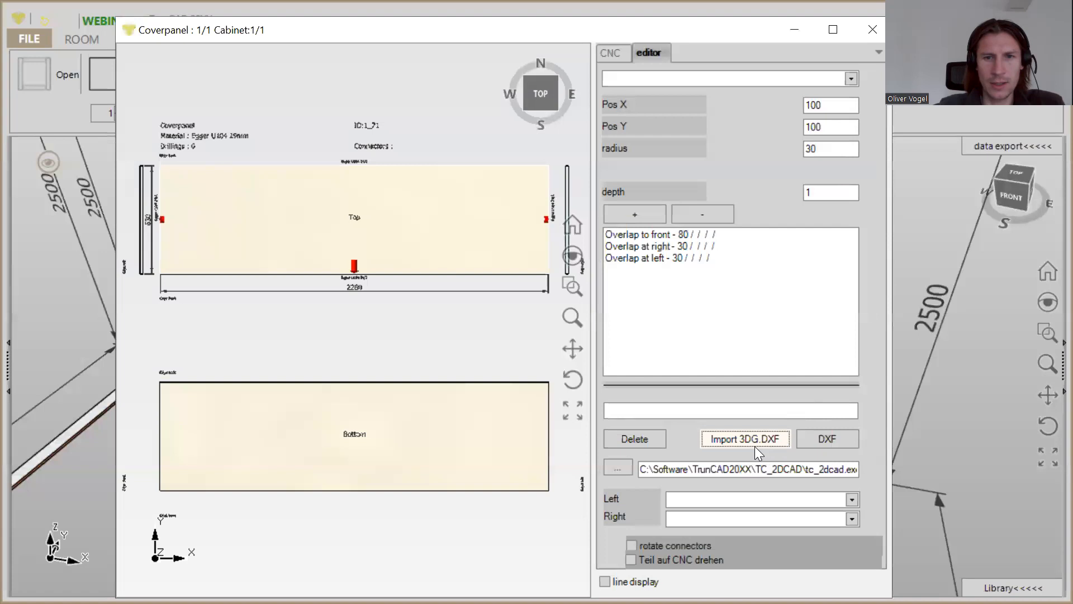
- Import 3DG.DXF into the cover panel, adjust the shape to the part's size, and close the panel editor
click(750, 438)
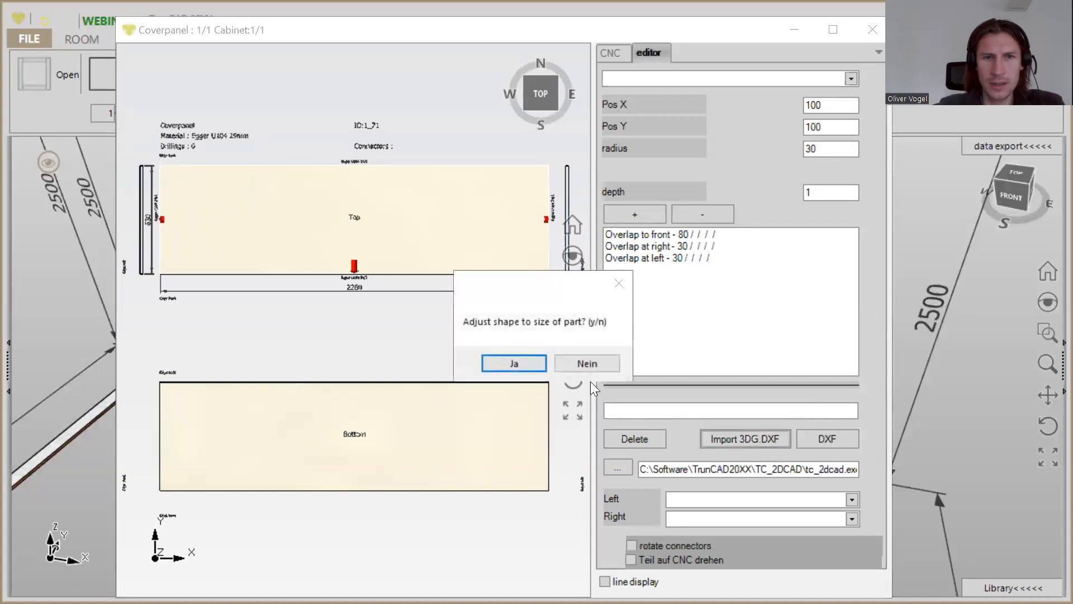
click(524, 361)
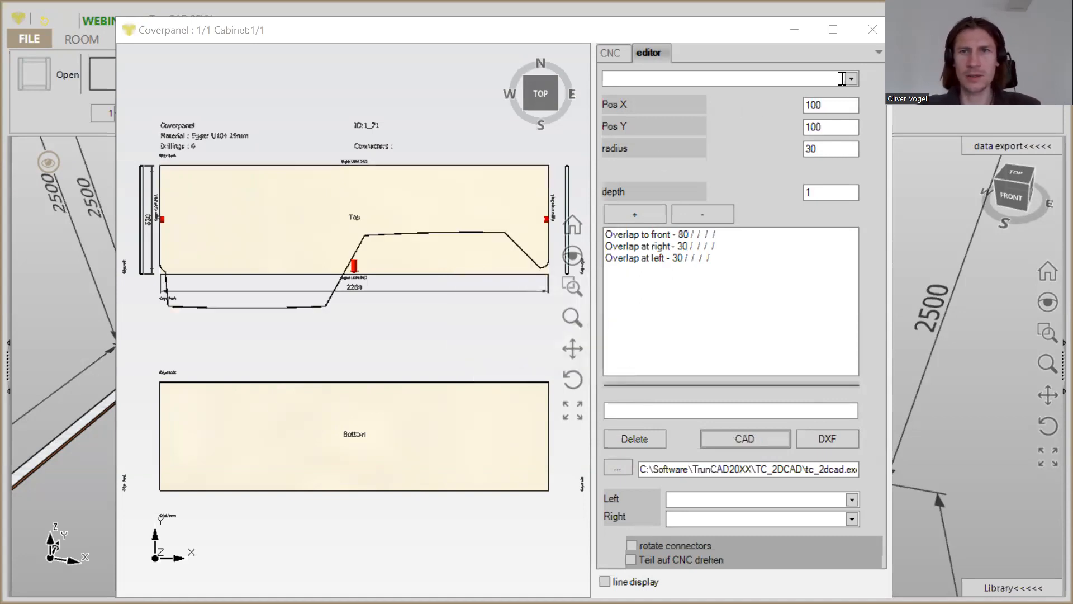
click(877, 40)
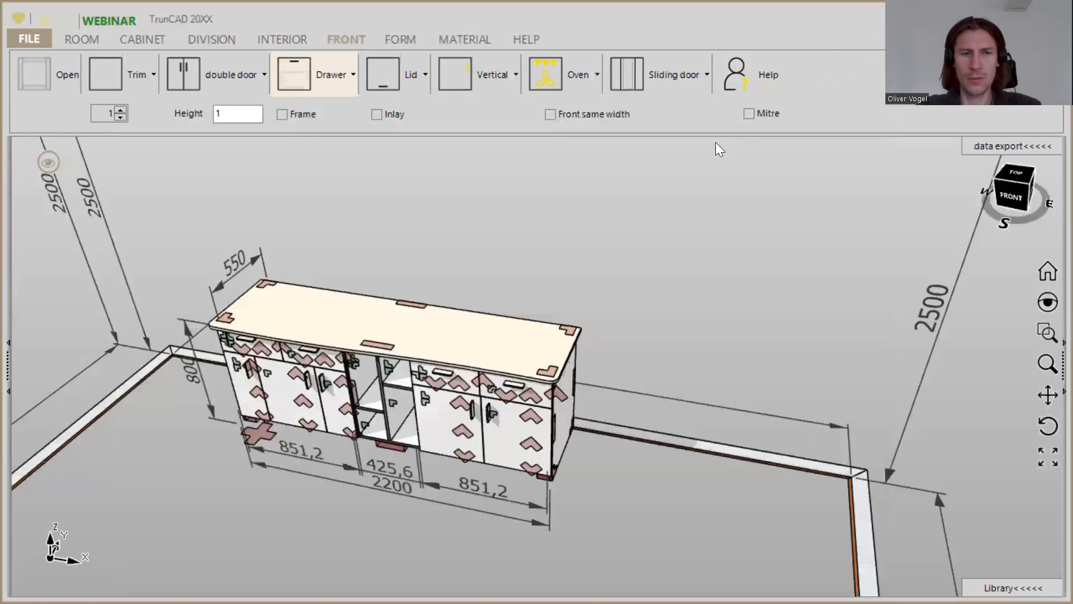
scroll(552, 368, up, 4)
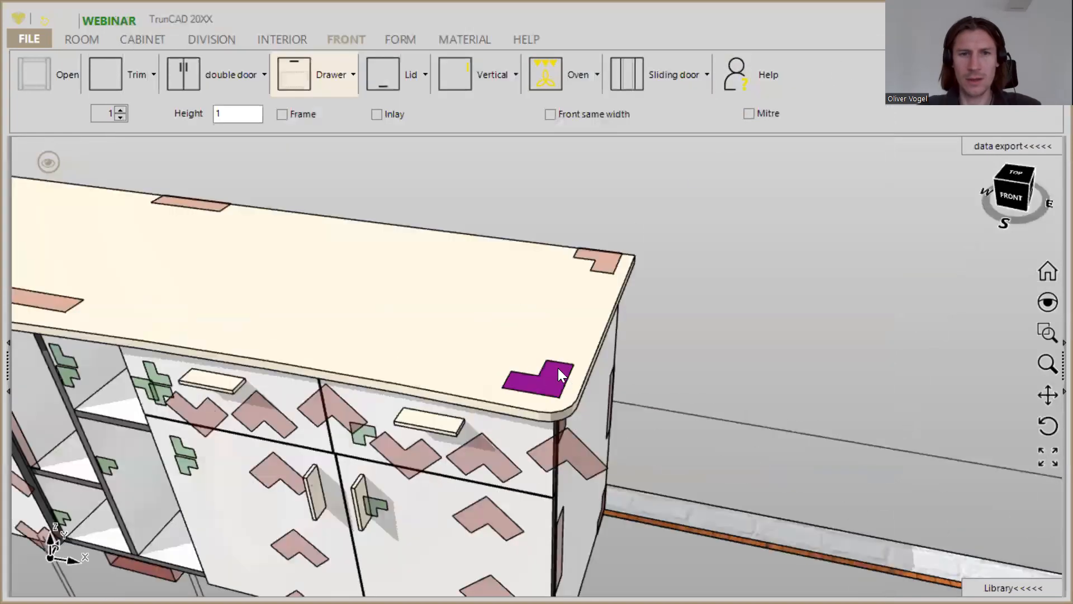
mouse_move(510, 359)
middle_down()
mouse_move(441, 330)
mouse_move(440, 314)
mouse_move(452, 333)
mouse_move(512, 348)
middle_up()
scroll(587, 184, down, 6)
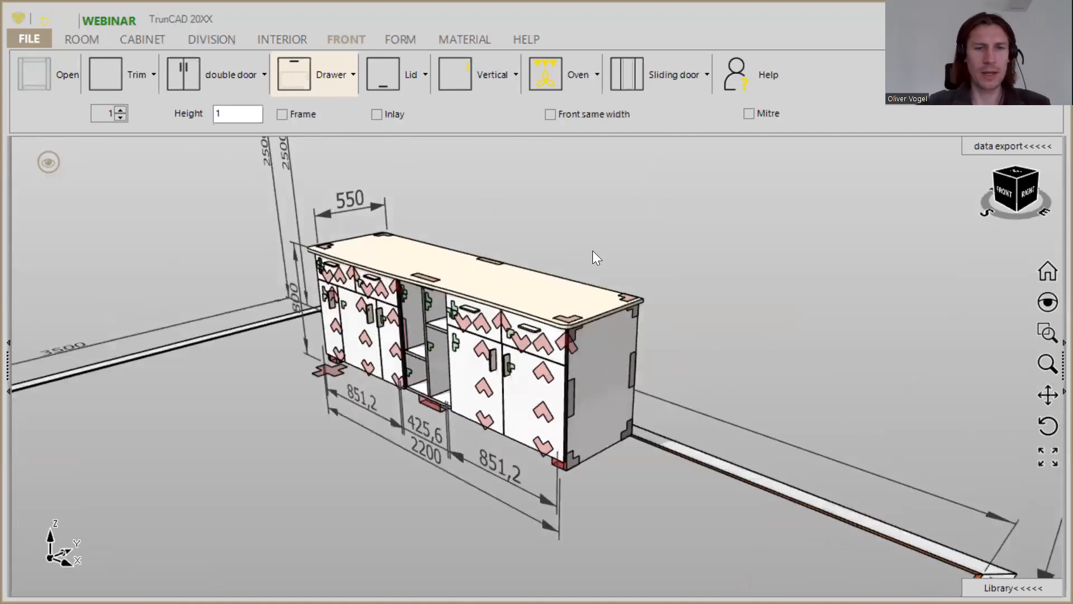
scroll(593, 253, up, 2)
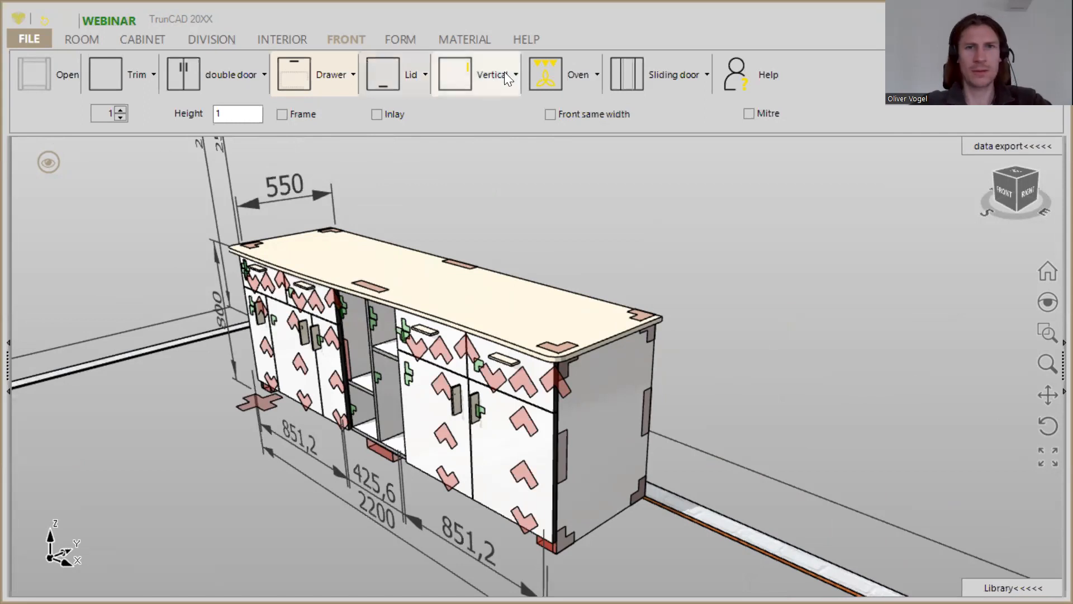
- Filter the material library for 1487 with a thickness of 40 mm
click(480, 43)
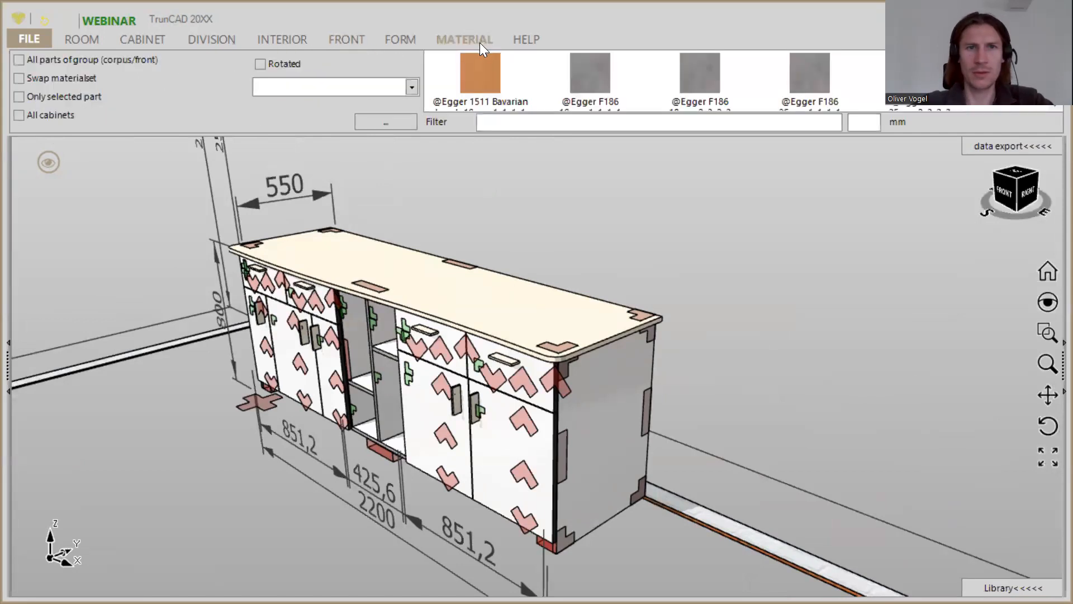
click(758, 125)
text(14)
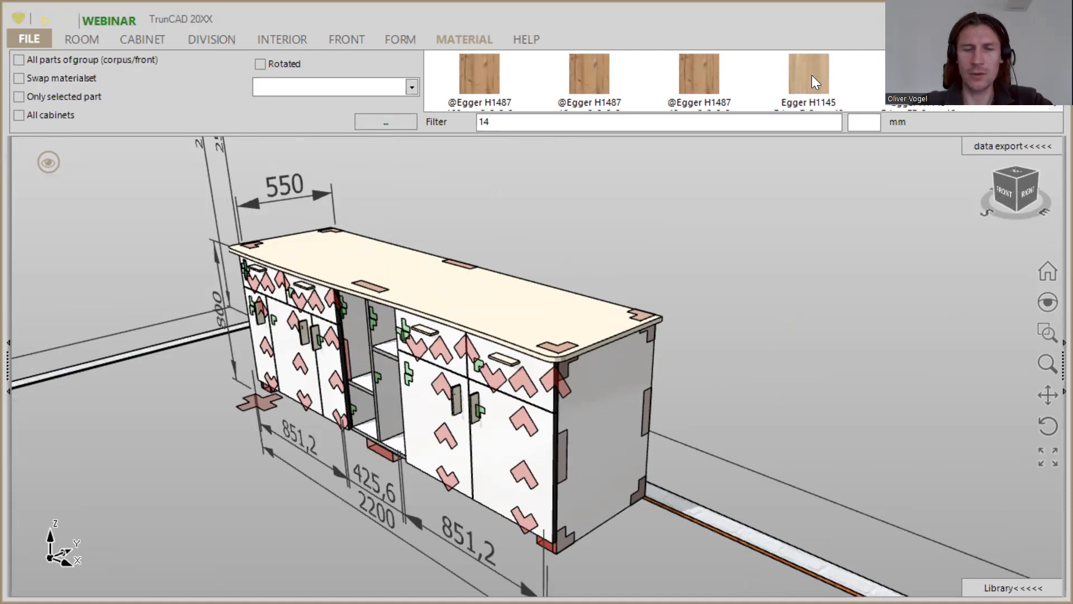
scroll(655, 73, down, 1)
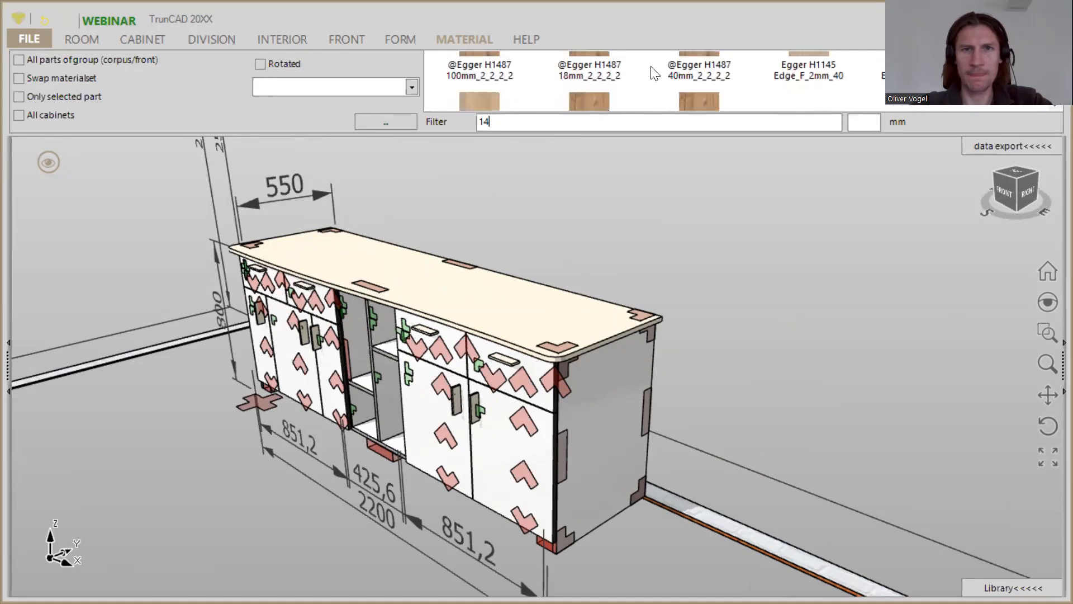
scroll(655, 74, up, 1)
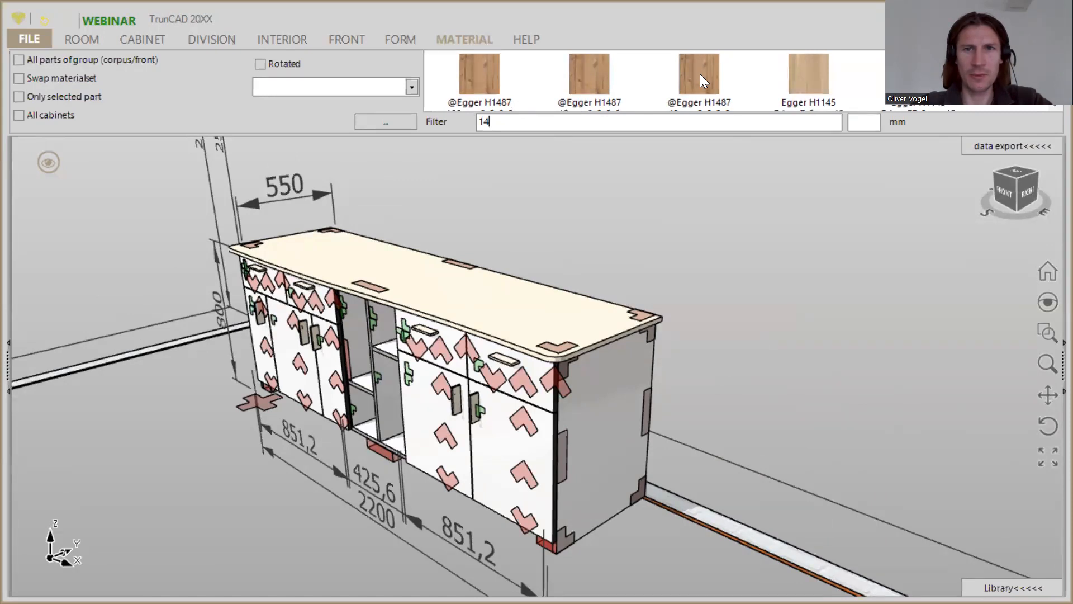
scroll(700, 74, down, 1)
scroll(696, 70, up, 1)
text(87)
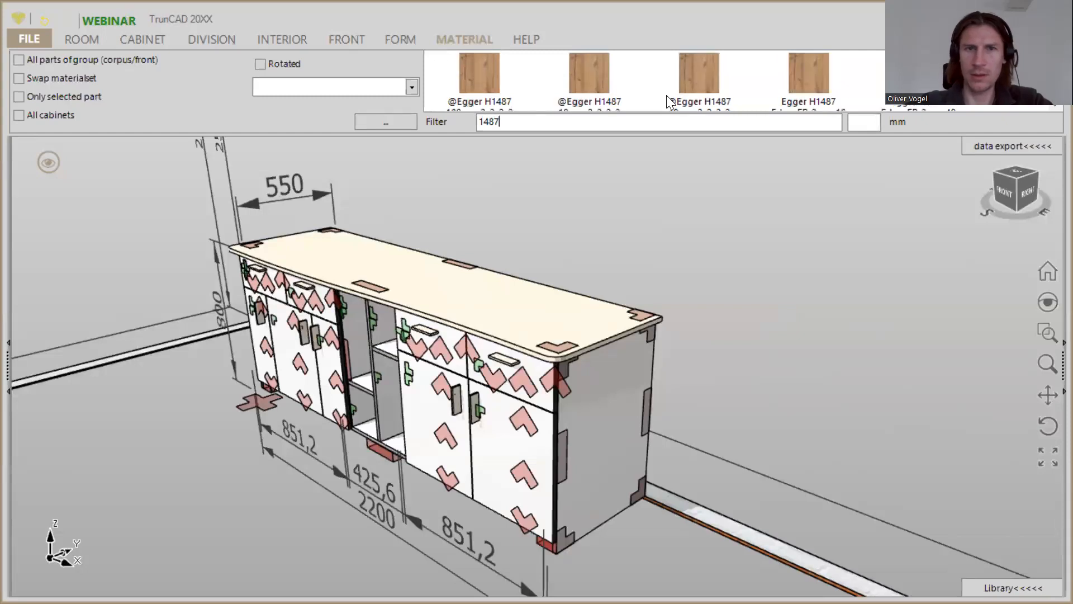
click(879, 122)
text(40)
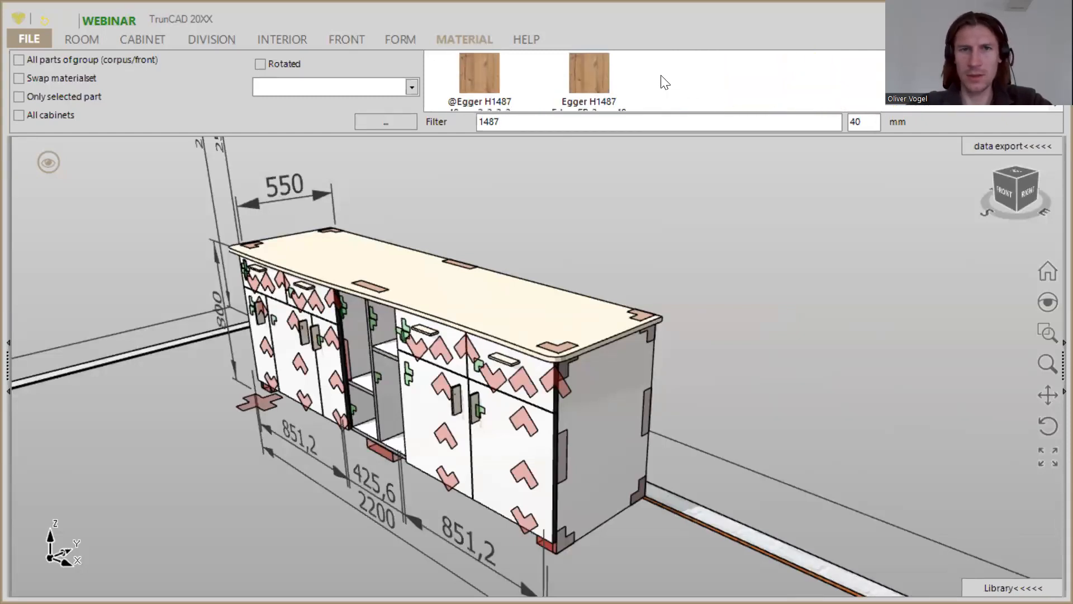
scroll(662, 89, down, 1)
drag(476, 84, 448, 285)
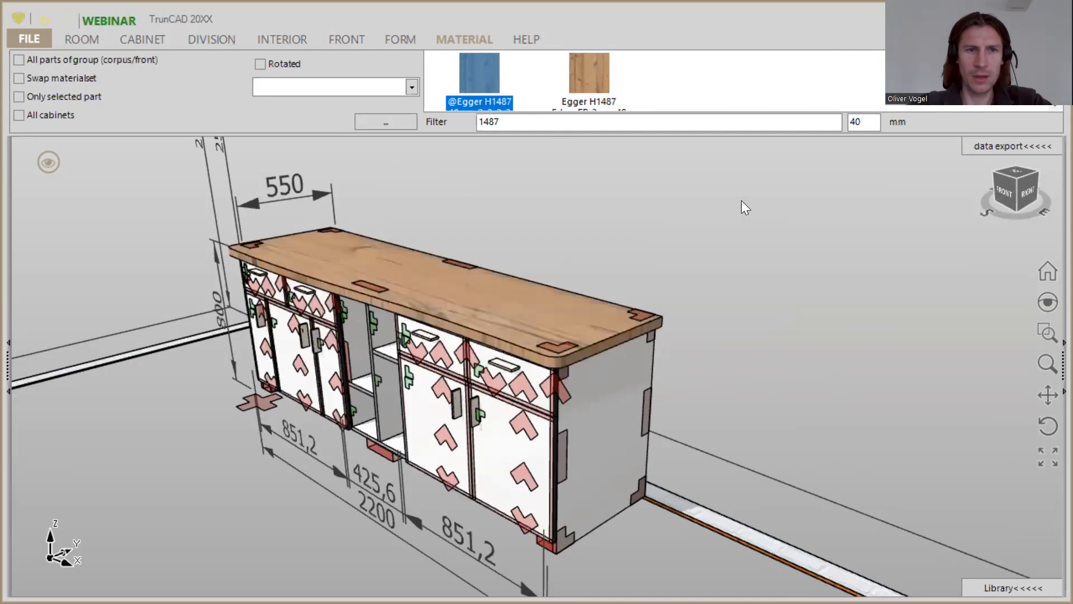
click(579, 334)
middle_drag(513, 329, 608, 271)
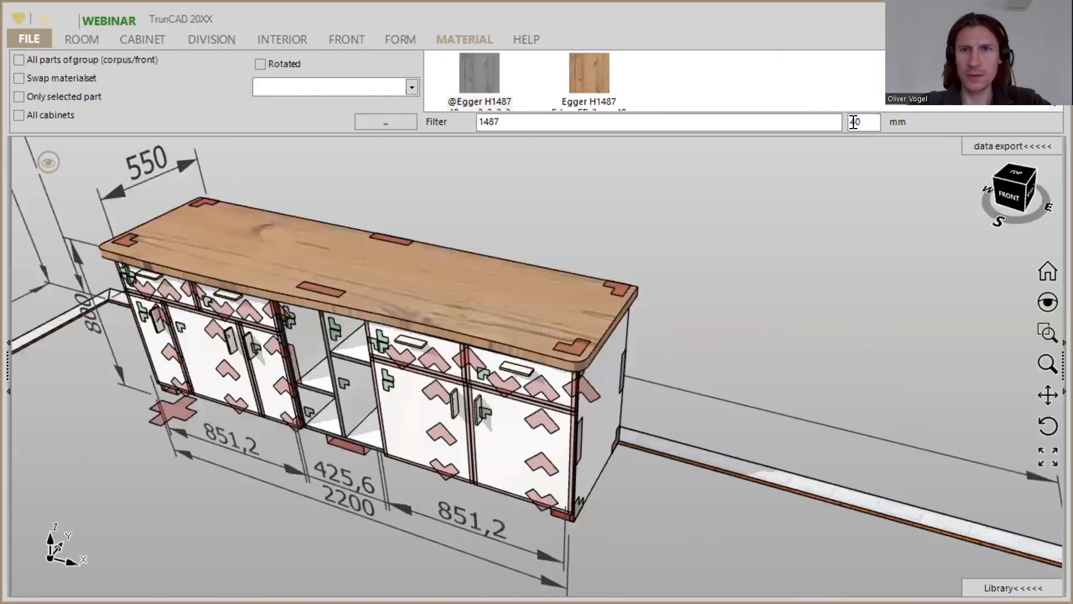
double_click(861, 121)
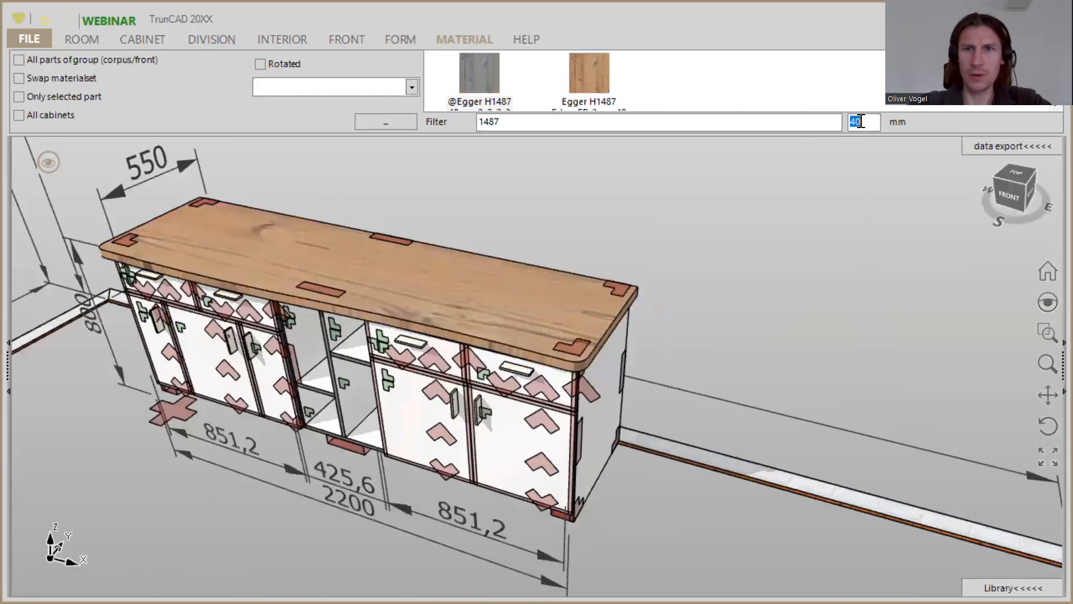
text(18)
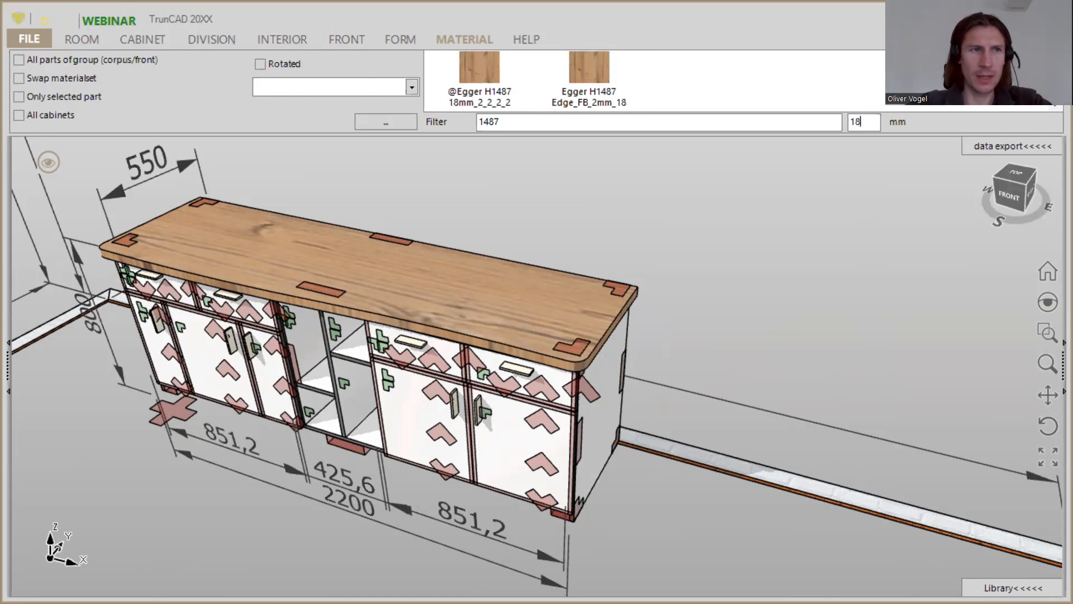
click(19, 60)
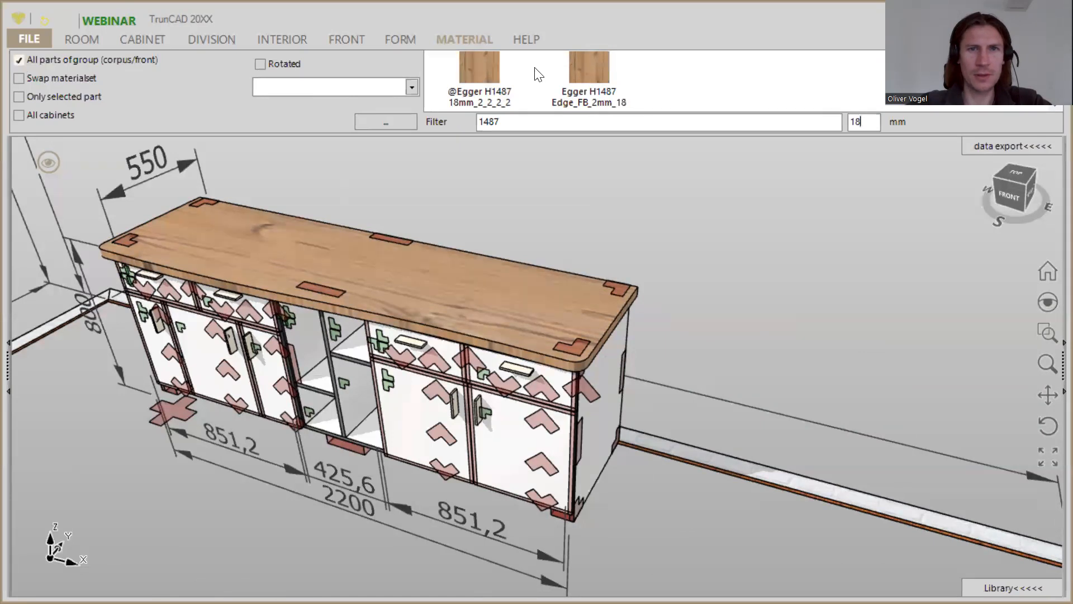
drag(485, 68, 491, 455)
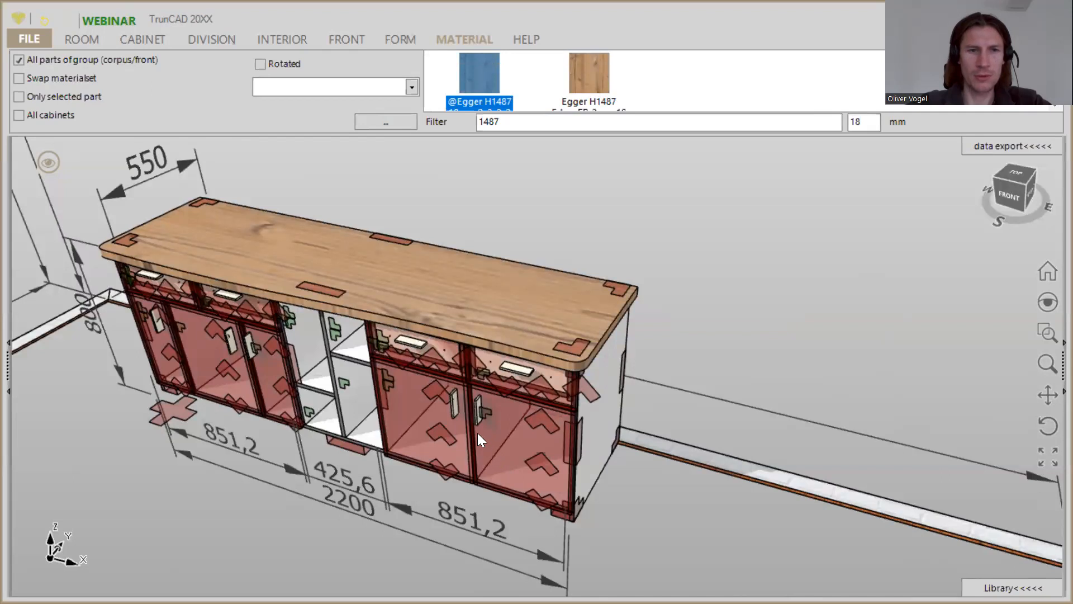
drag(477, 433, 476, 433)
- Hide the dimensions and the red and green marker symbols in the 3D view
drag(692, 336, 609, 323)
scroll(433, 302, up, 3)
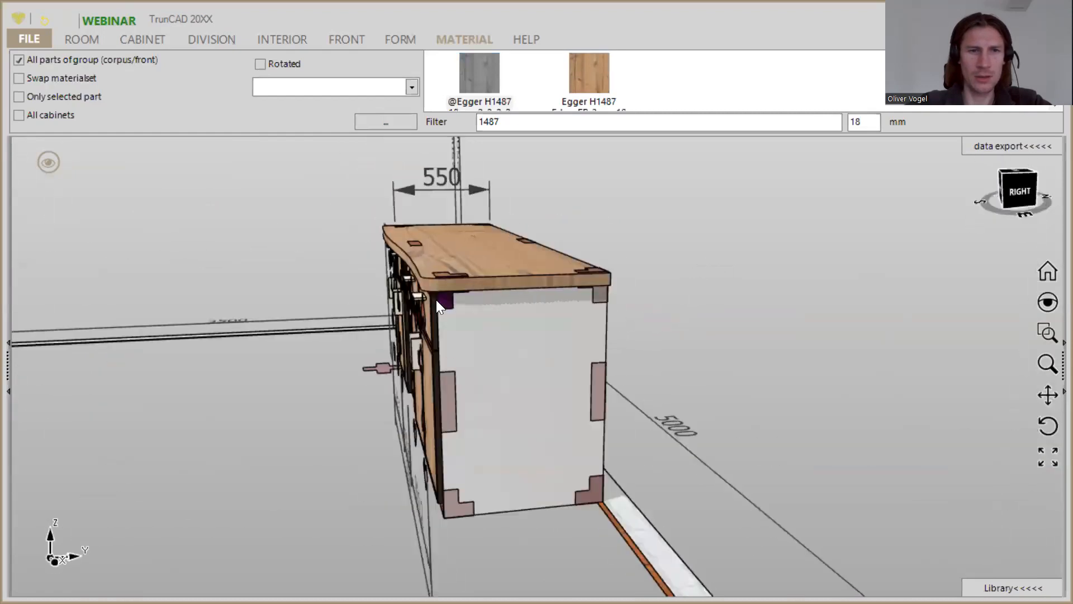
scroll(442, 274, up, 3)
drag(470, 258, 578, 305)
scroll(502, 291, down, 5)
middle_drag(579, 306, 570, 322)
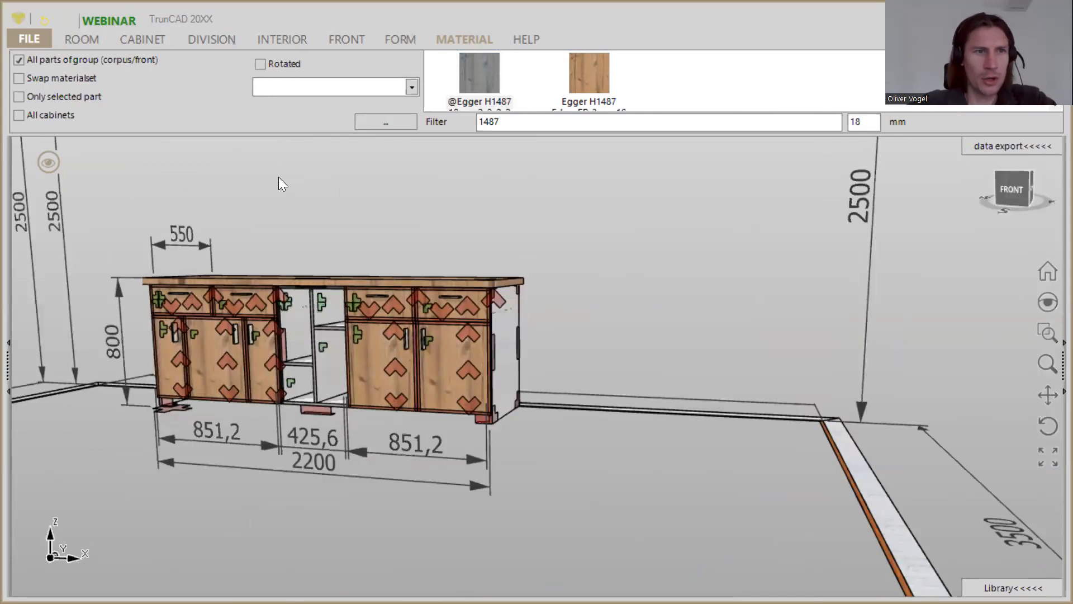
click(47, 162)
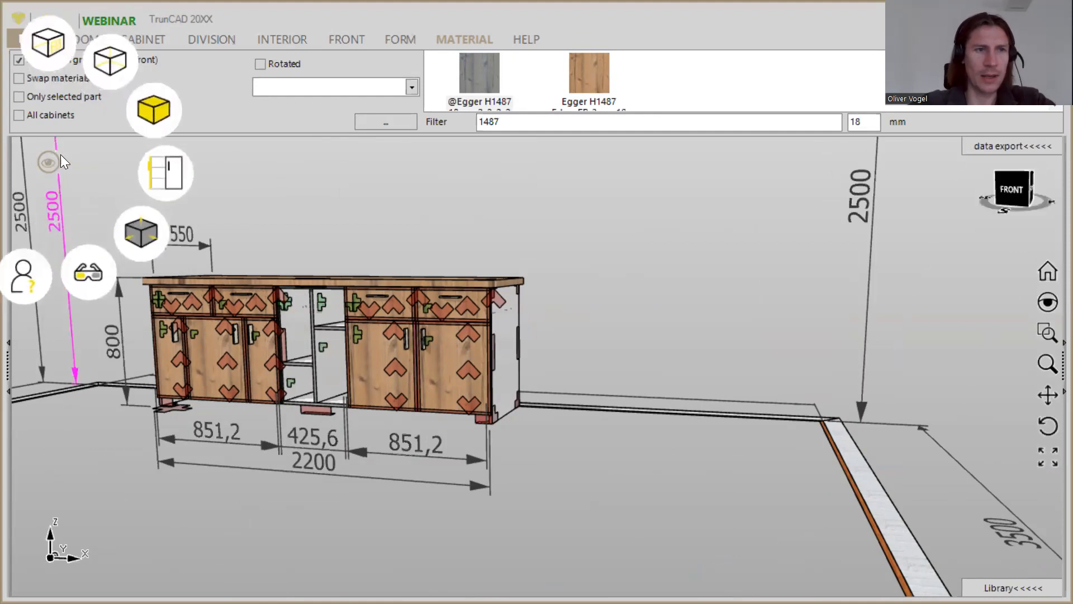
click(143, 233)
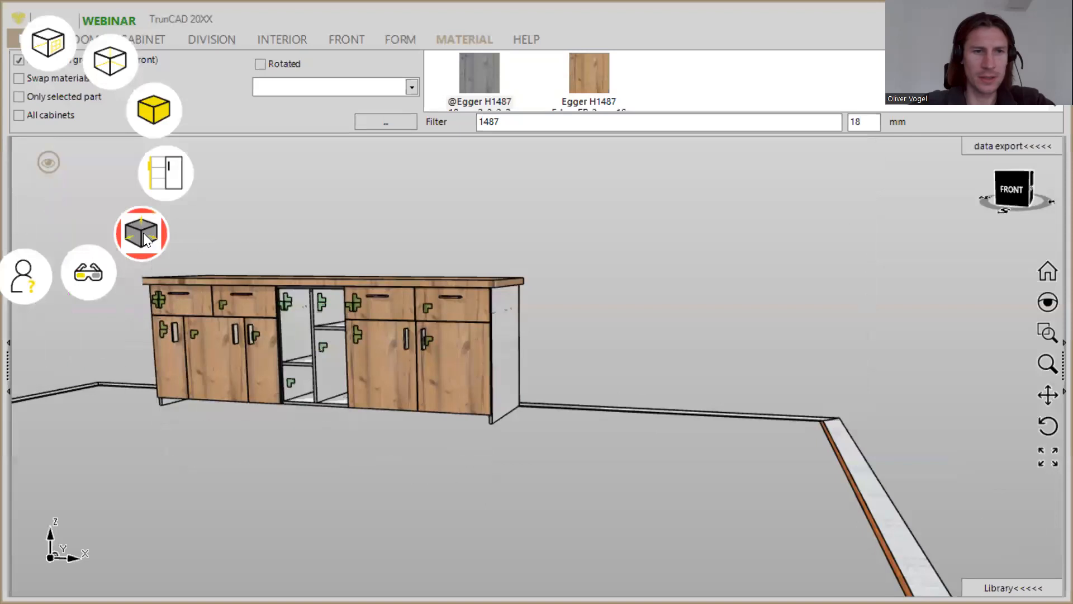
click(143, 232)
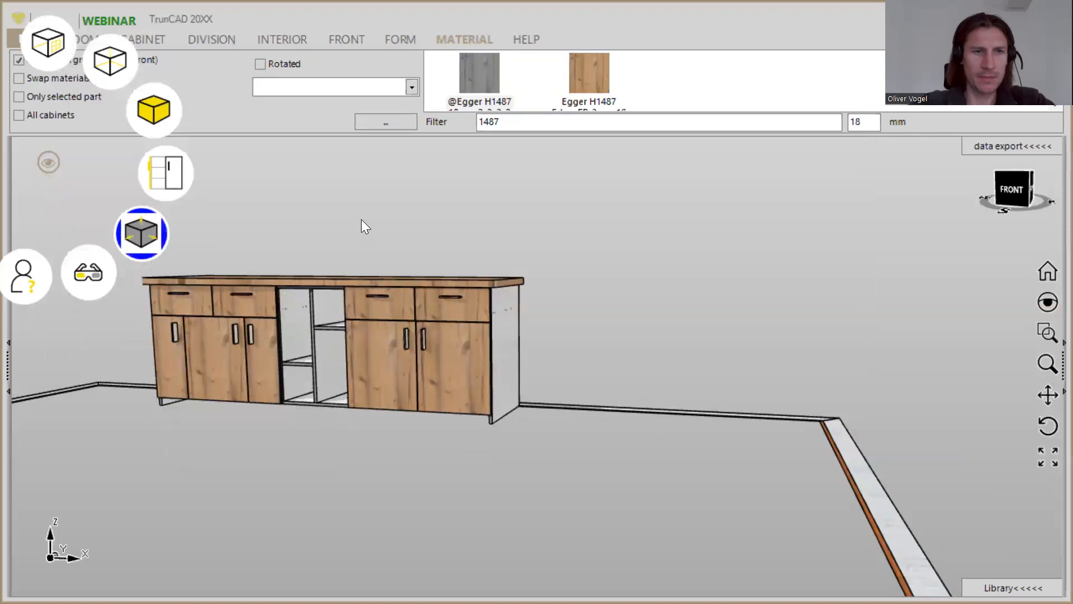
- Show the room's walls and floor around the sideboard
scroll(410, 217, down, 3)
middle_drag(410, 218, 438, 285)
mouse_move(48, 163)
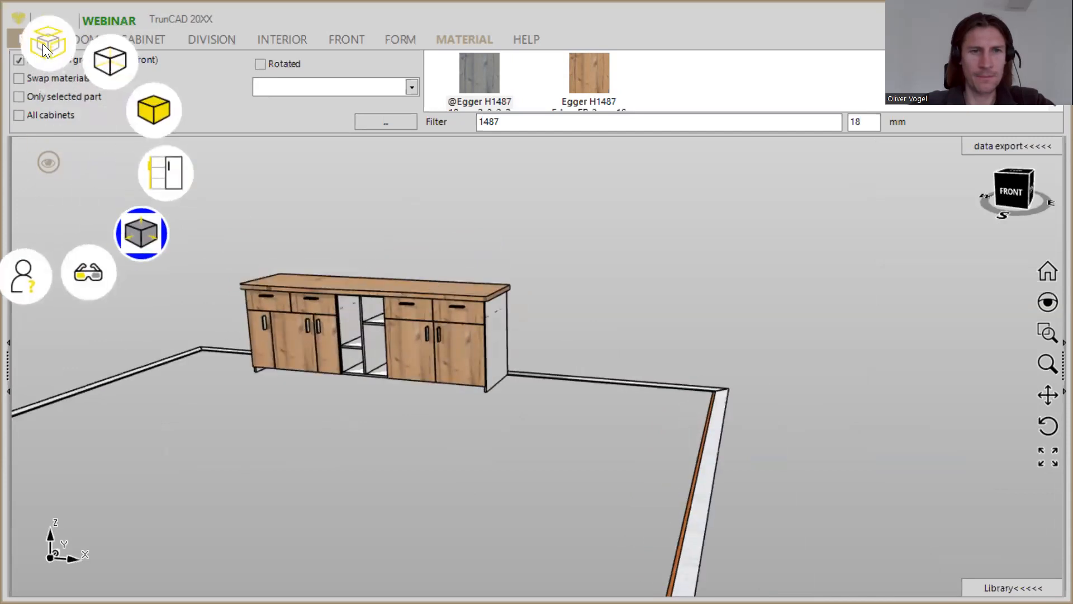
click(48, 47)
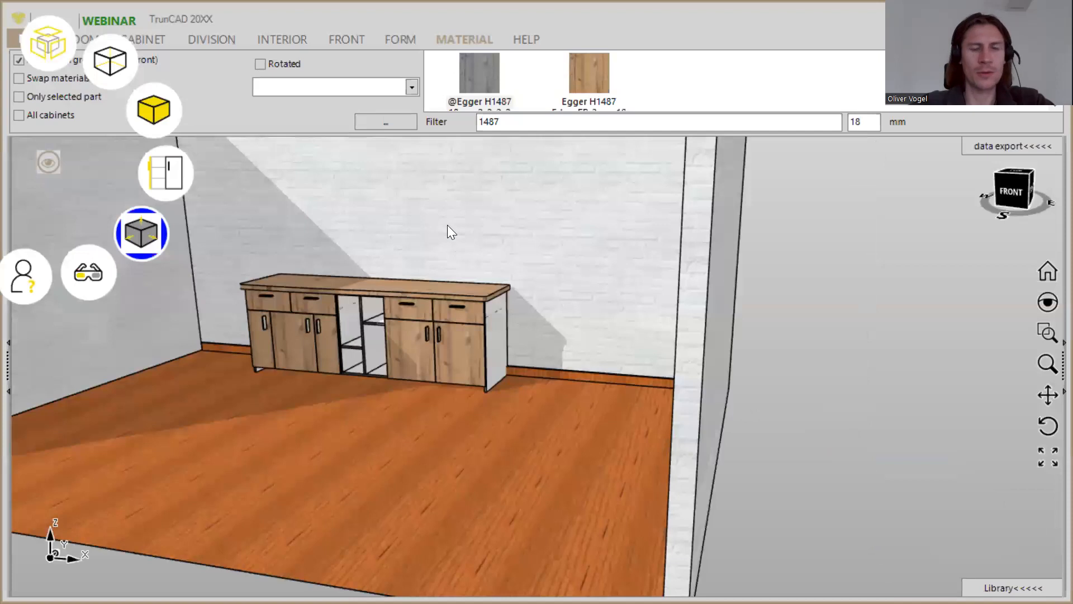
scroll(462, 218, down, 5)
middle_drag(476, 236, 518, 290)
drag(527, 278, 532, 274)
middle_drag(531, 273, 535, 284)
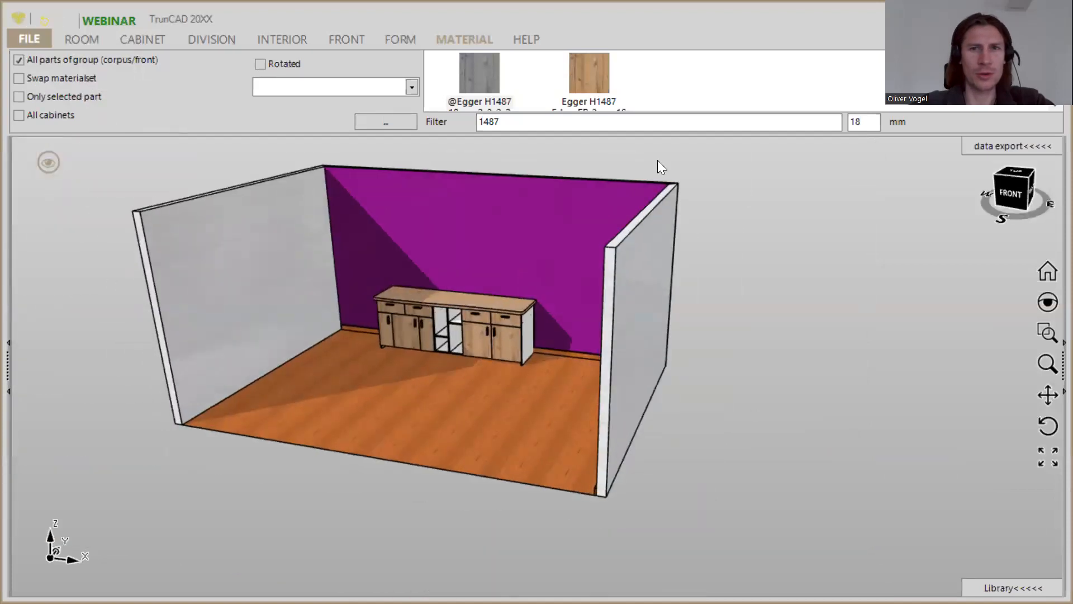
- Clear the thickness filter and filter the material library for "wa"
double_click(870, 124)
key(BackSpace)
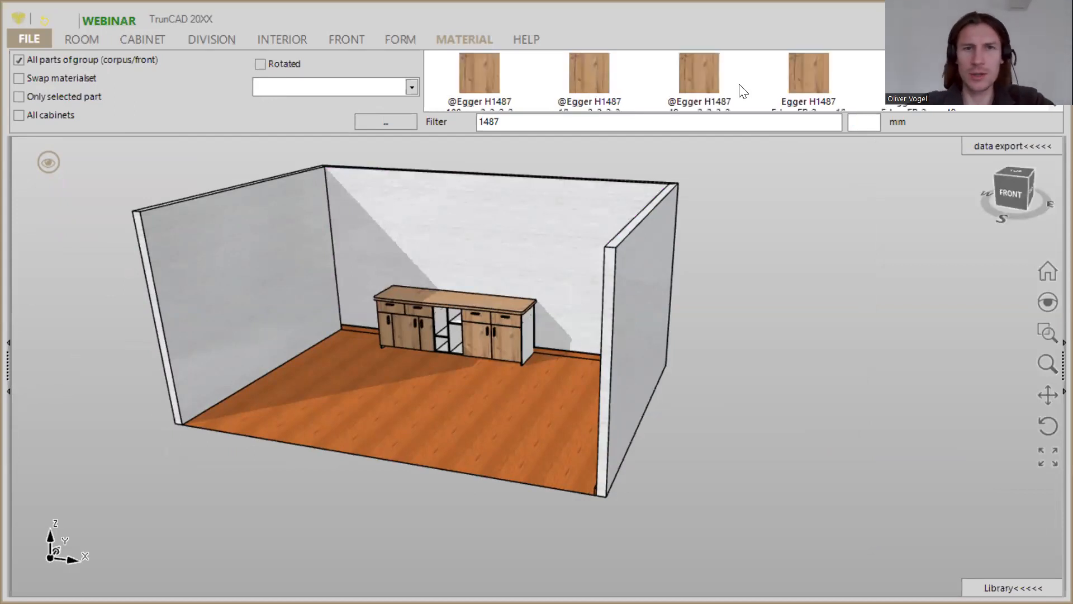
double_click(519, 122)
text(wa)
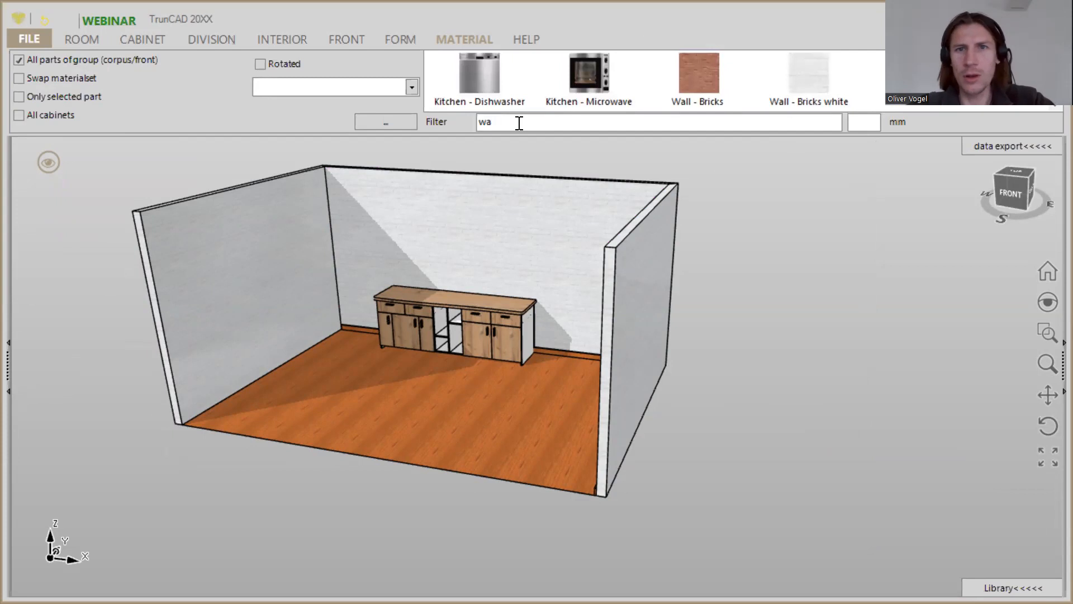
- Apply the Wall - Roughcast material to the side wall near the sideboard's left end and to the wall behind it
scroll(710, 81, down, 2)
drag(473, 71, 275, 237)
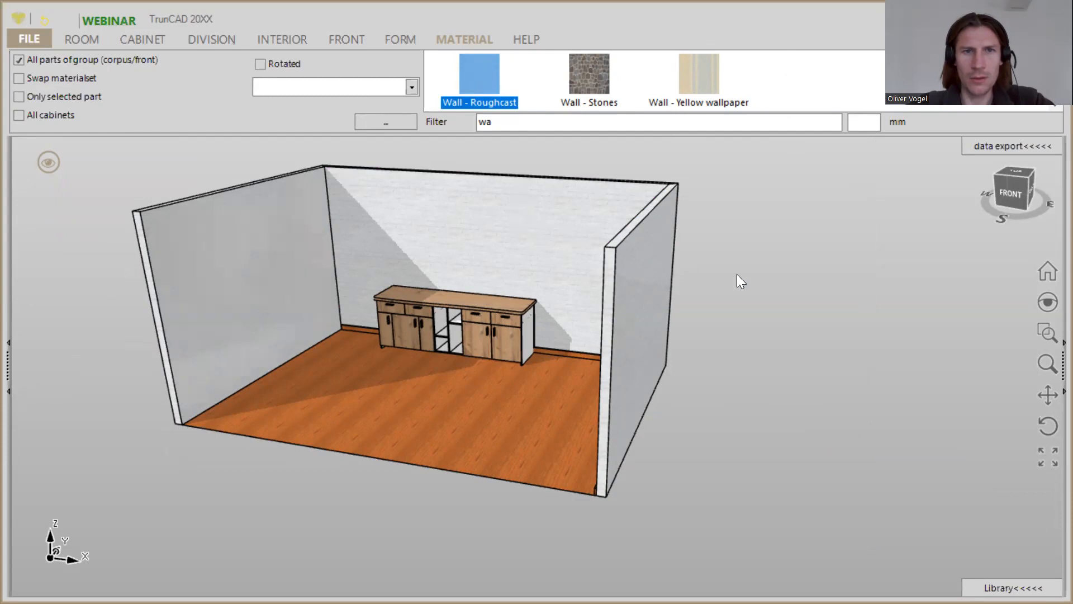
middle_drag(744, 262, 821, 264)
drag(504, 88, 560, 202)
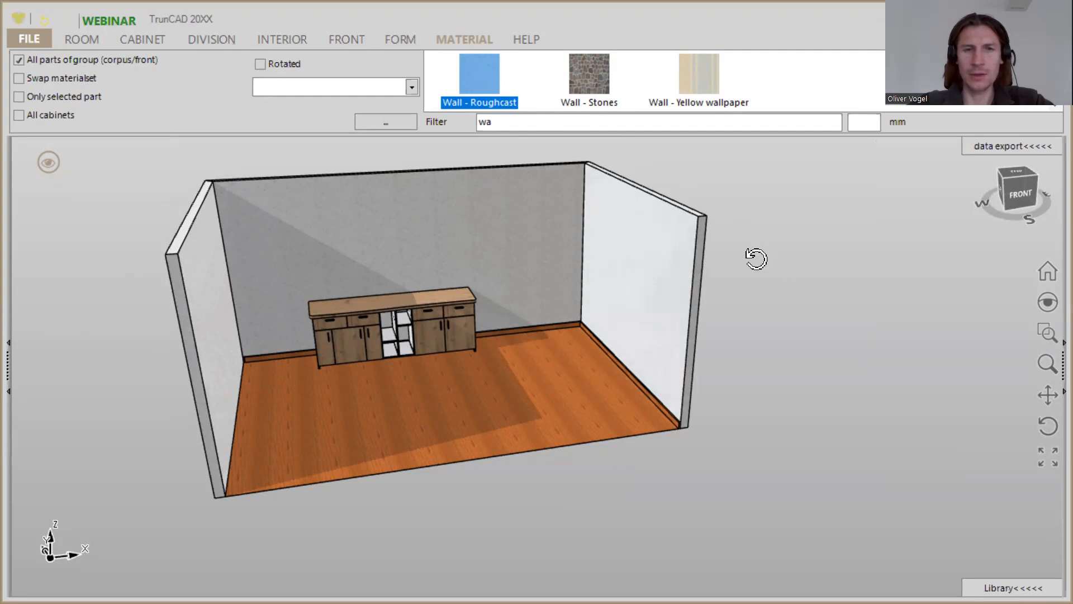
middle_drag(756, 258, 714, 256)
- Clear the material name filter and limit the library to a thickness of 18 mm
double_click(544, 123)
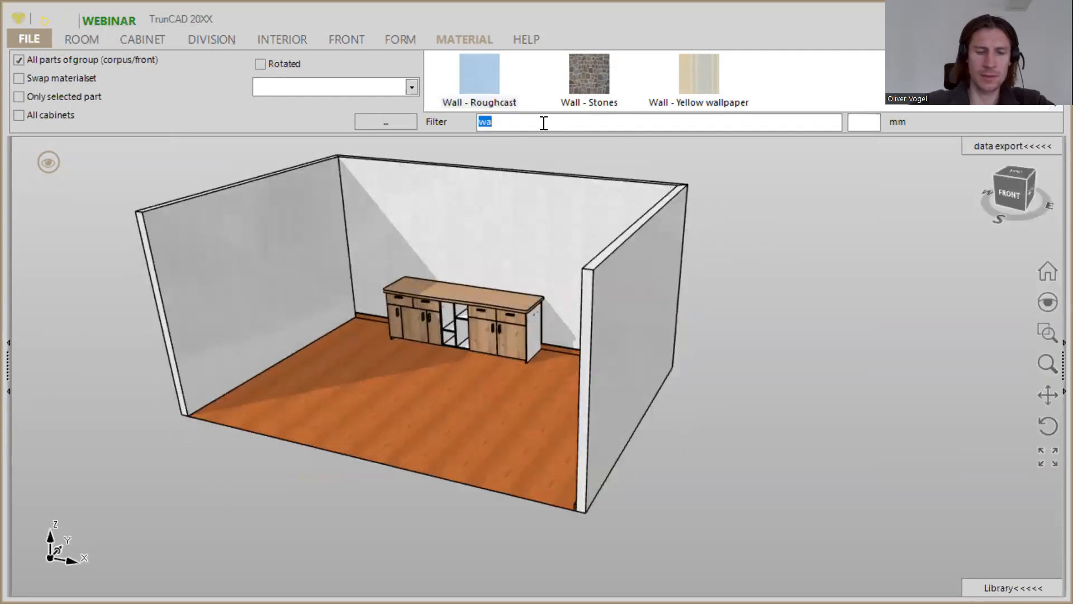
key(BackSpace)
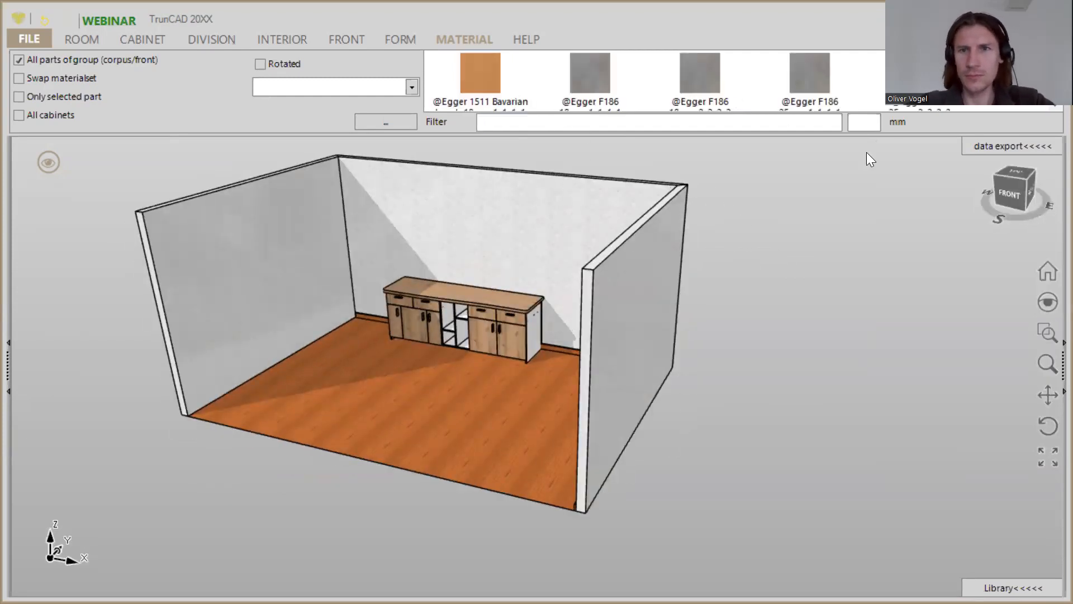
click(864, 122)
text(18)
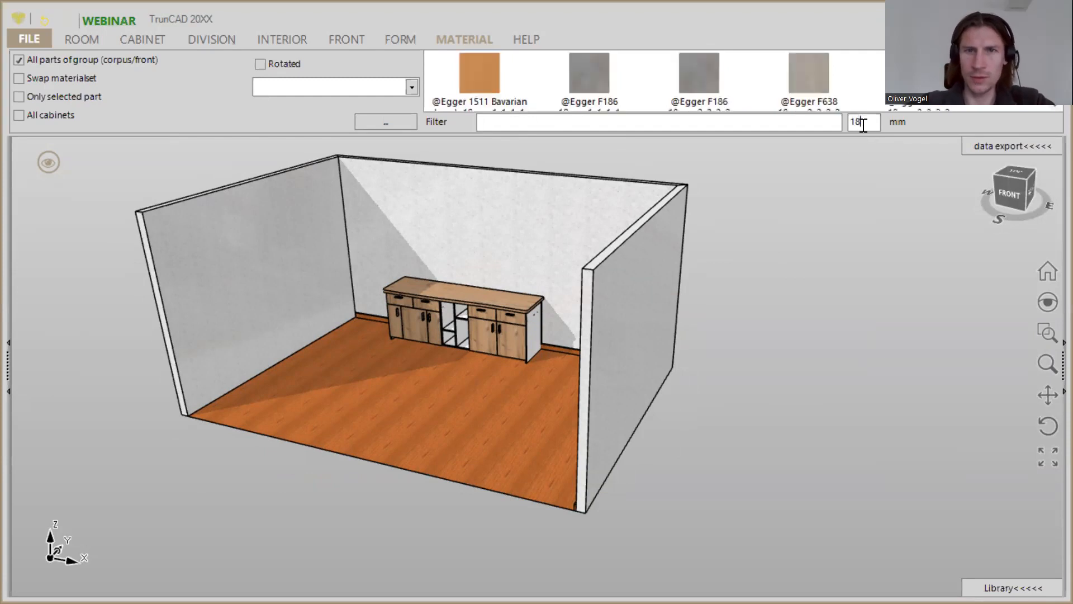
scroll(642, 72, down, 2)
scroll(647, 73, down, 3)
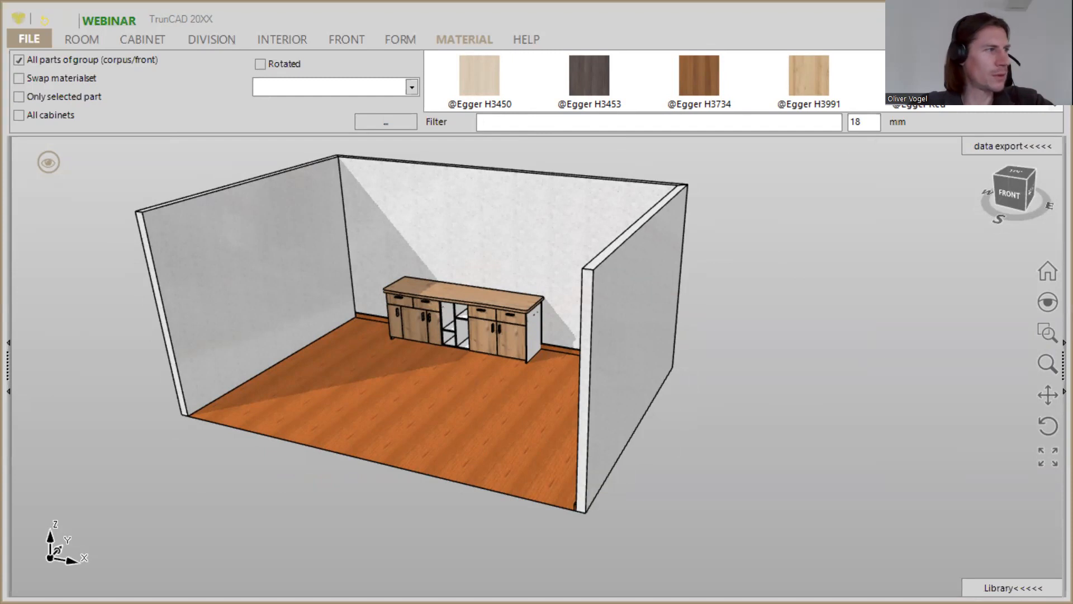
click(453, 225)
scroll(738, 99, down, 5)
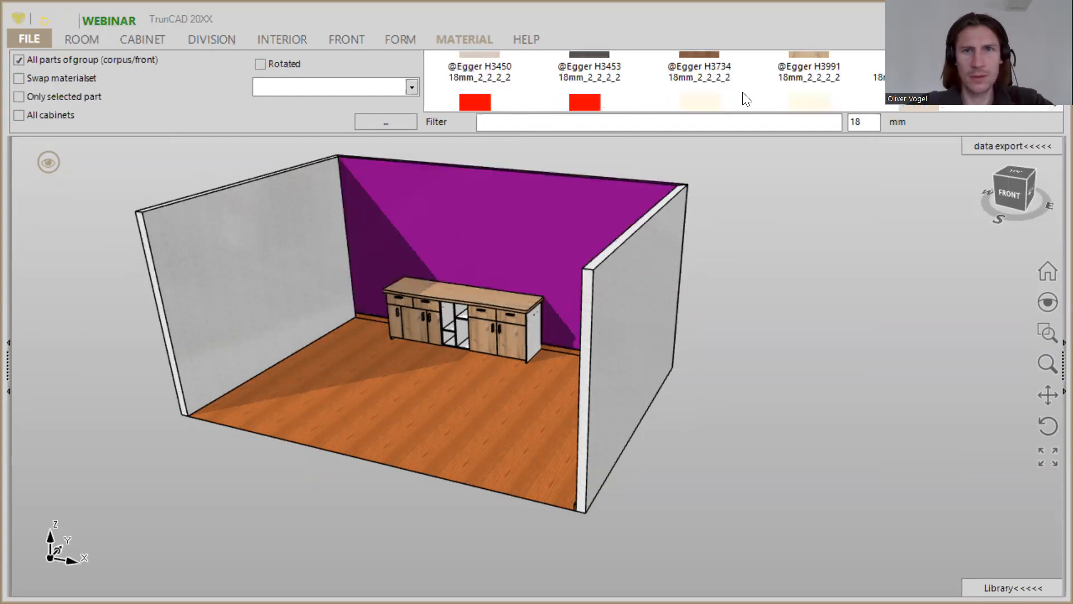
scroll(744, 98, up, 5)
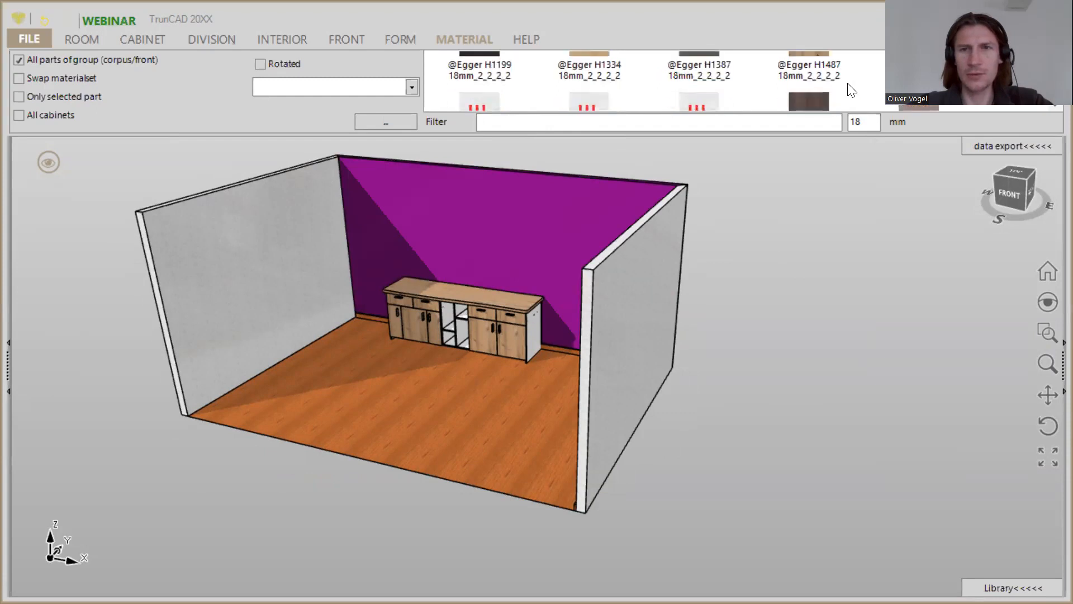
scroll(878, 81, down, 2)
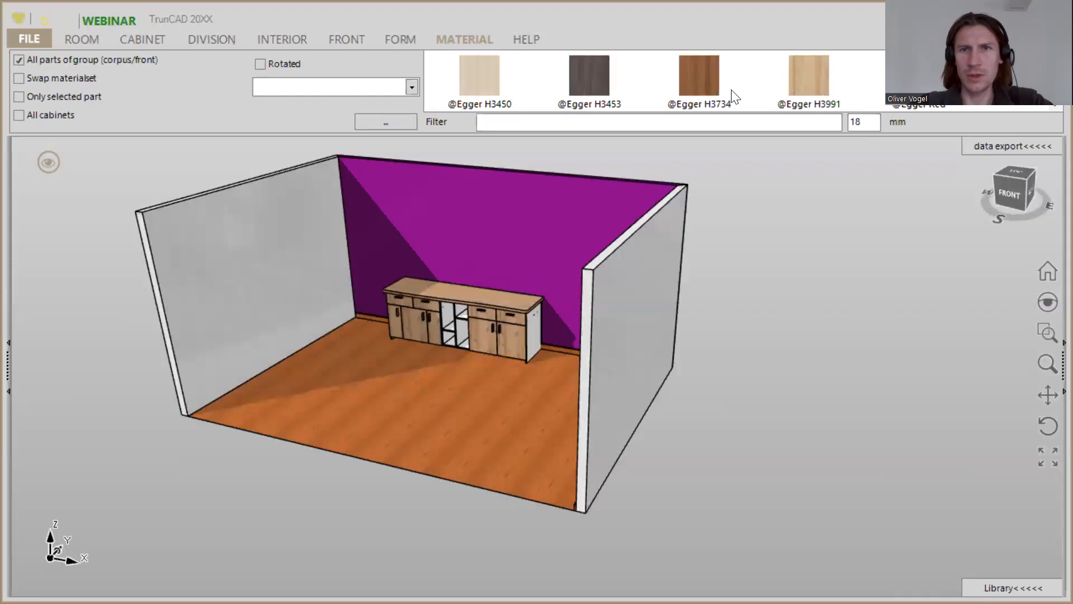
scroll(735, 97, up, 3)
scroll(727, 90, down, 5)
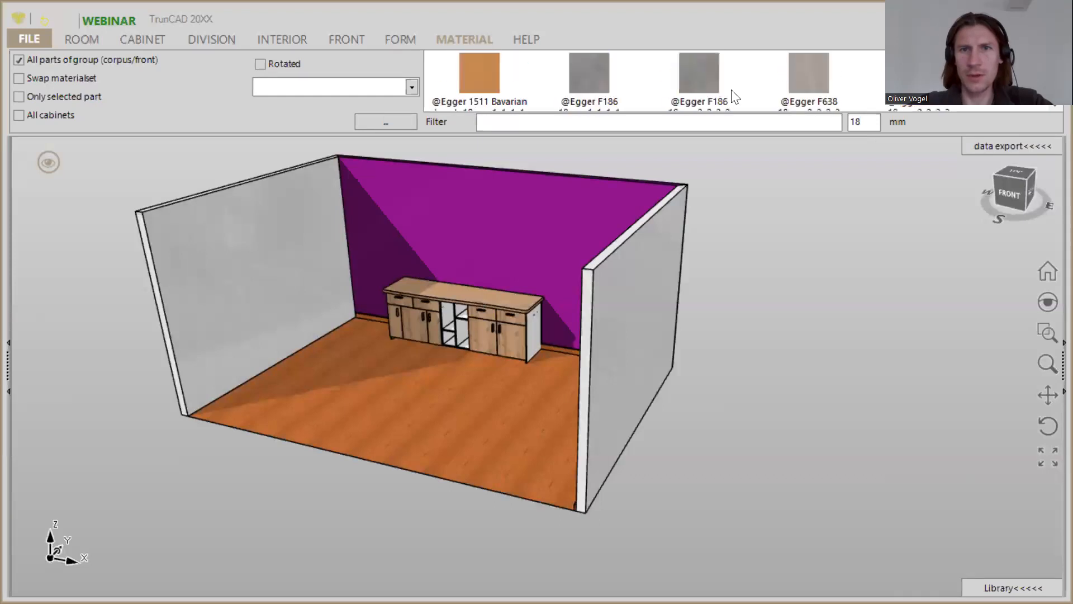
scroll(707, 84, down, 1)
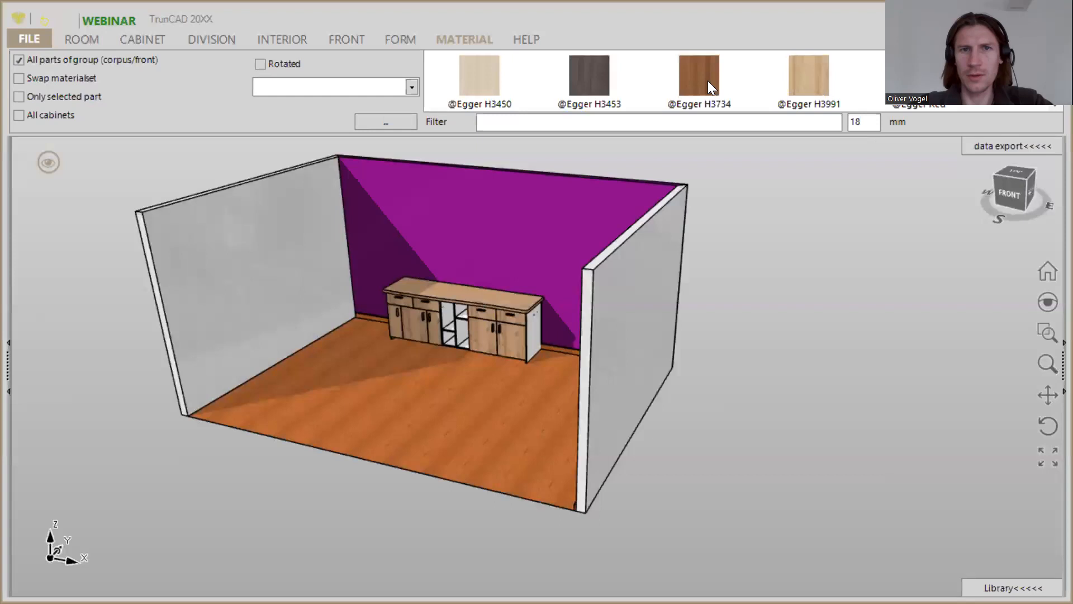
drag(494, 82, 405, 392)
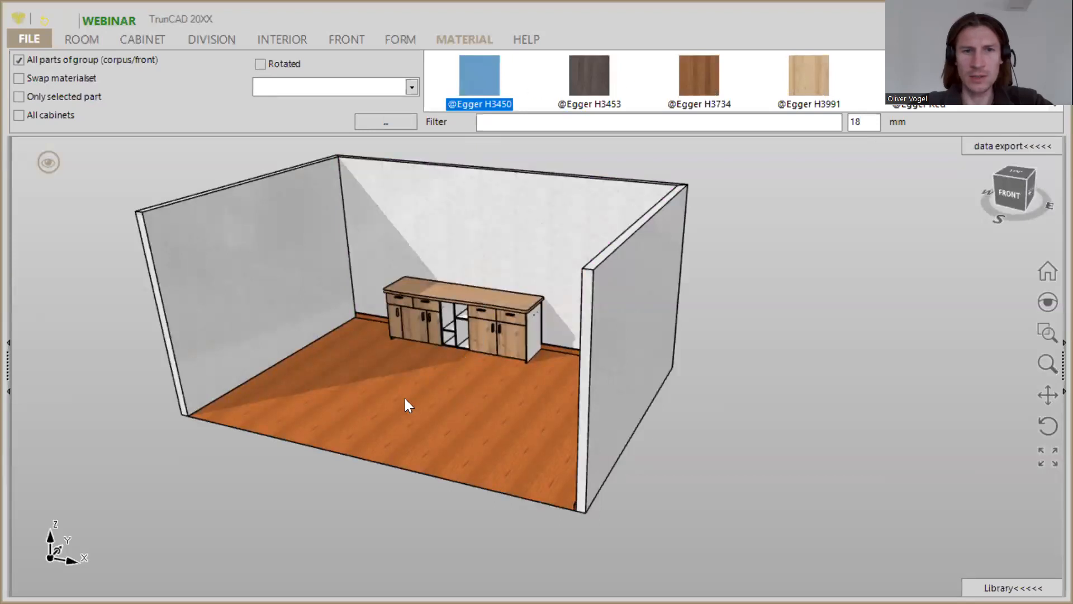
click(405, 398)
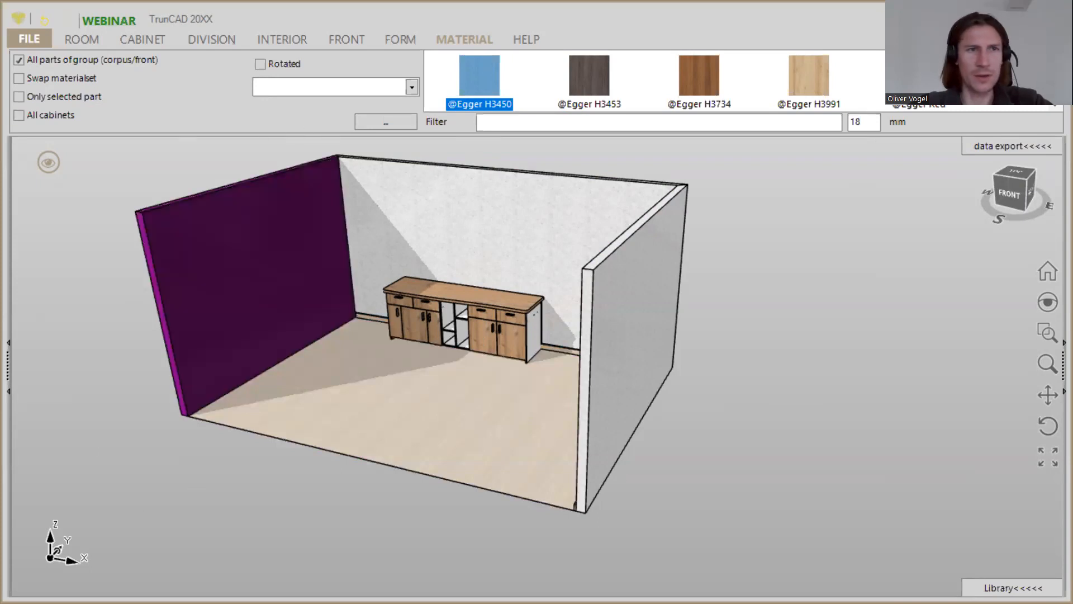
- Insert a door 1000 wide and 2000 high in the left side wall, with a left distance of 1500
click(83, 42)
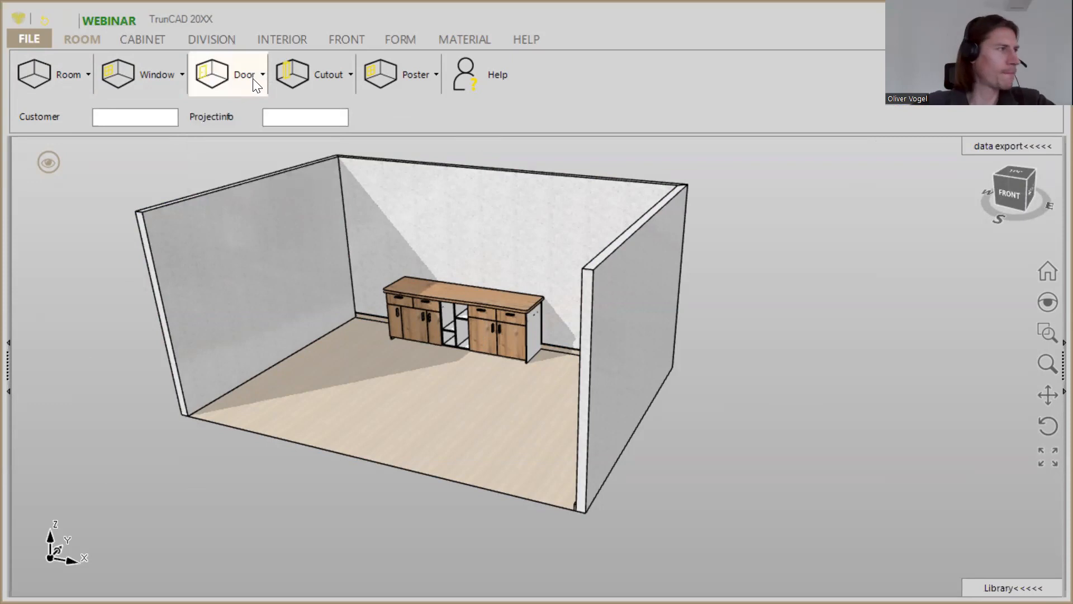
mouse_move(260, 85)
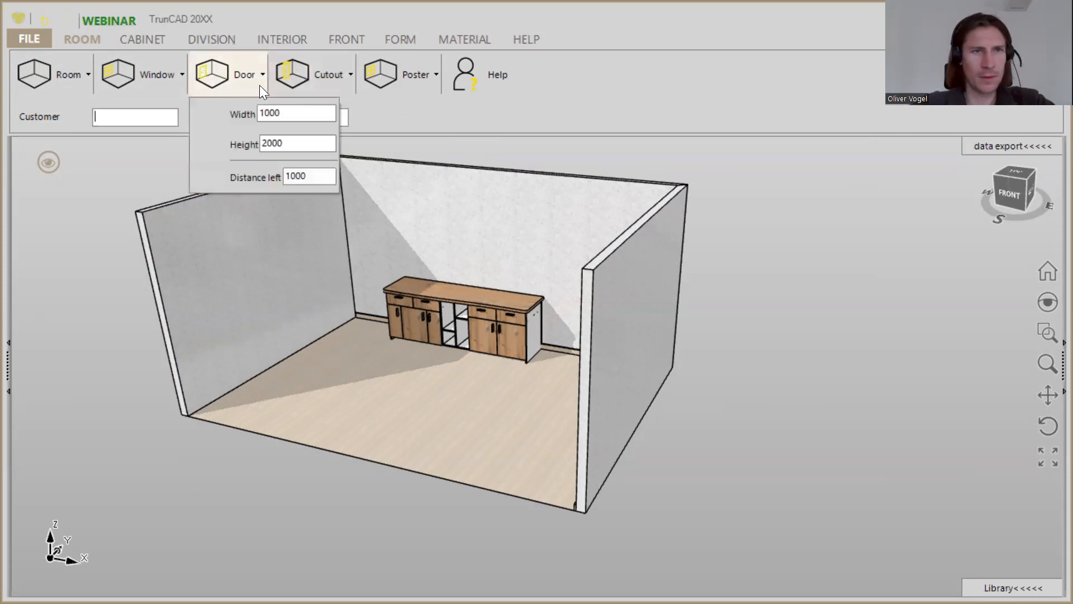
double_click(302, 177)
text(15)
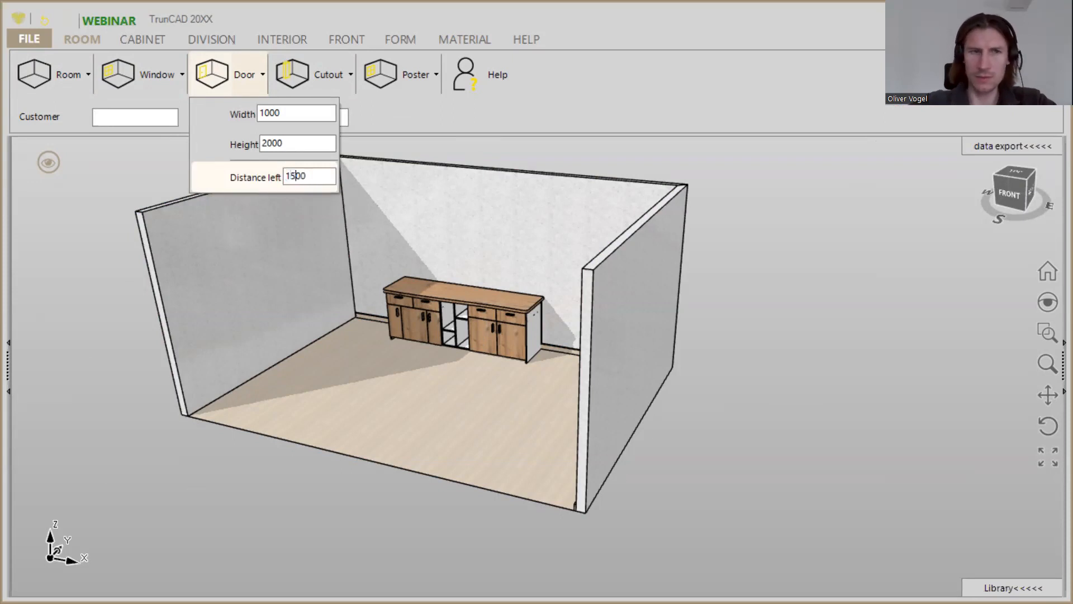
click(216, 72)
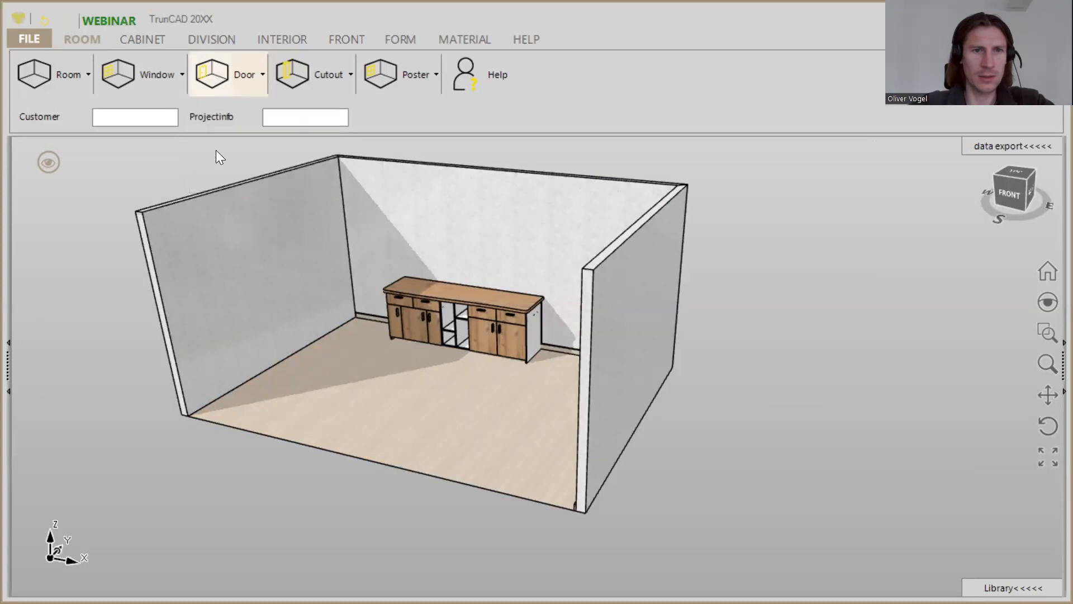
click(180, 301)
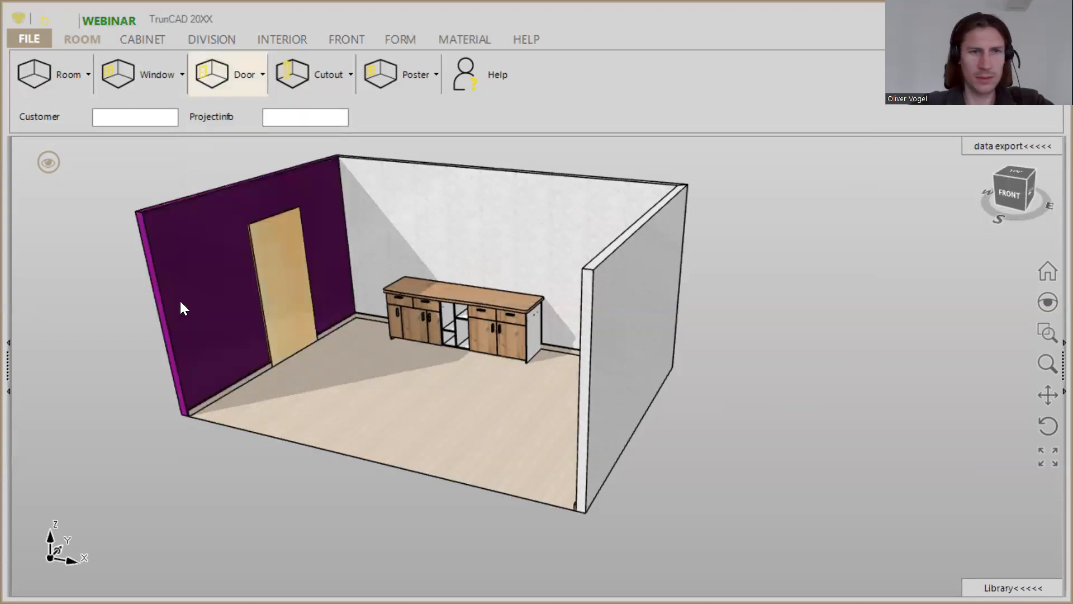
- Filter the material library by "doo" without a thickness limit and apply Door - White to the door in the side wall
click(499, 74)
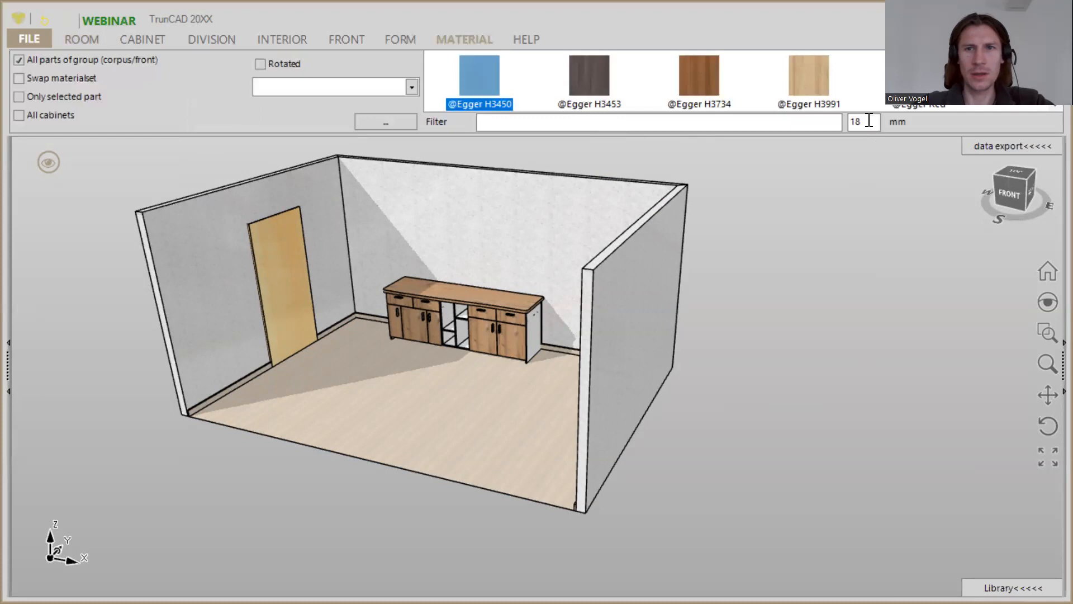
click(740, 122)
text(doo)
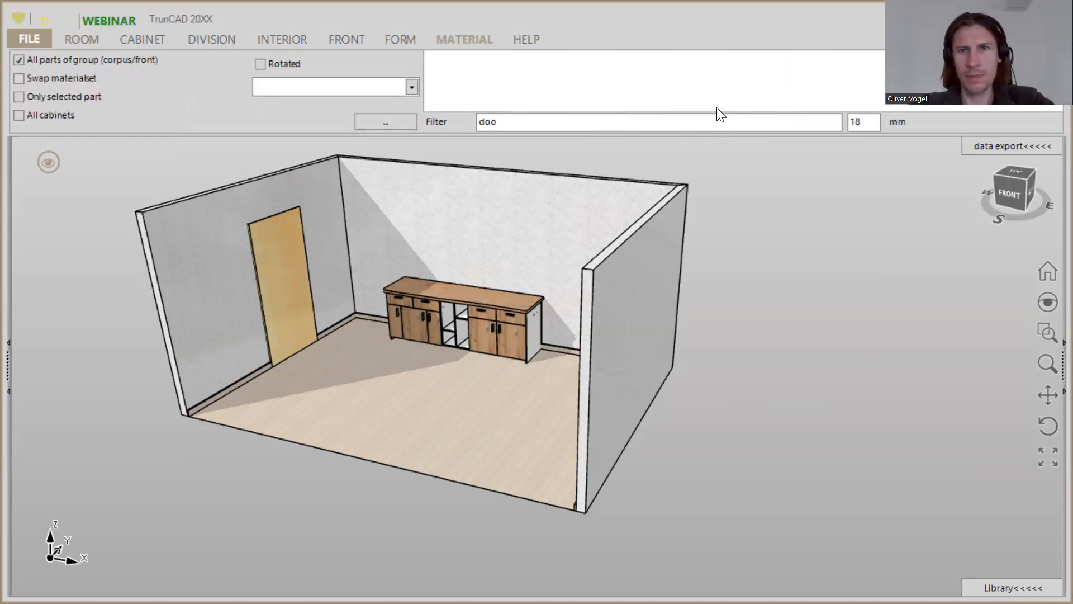
double_click(869, 122)
key(BackSpace)
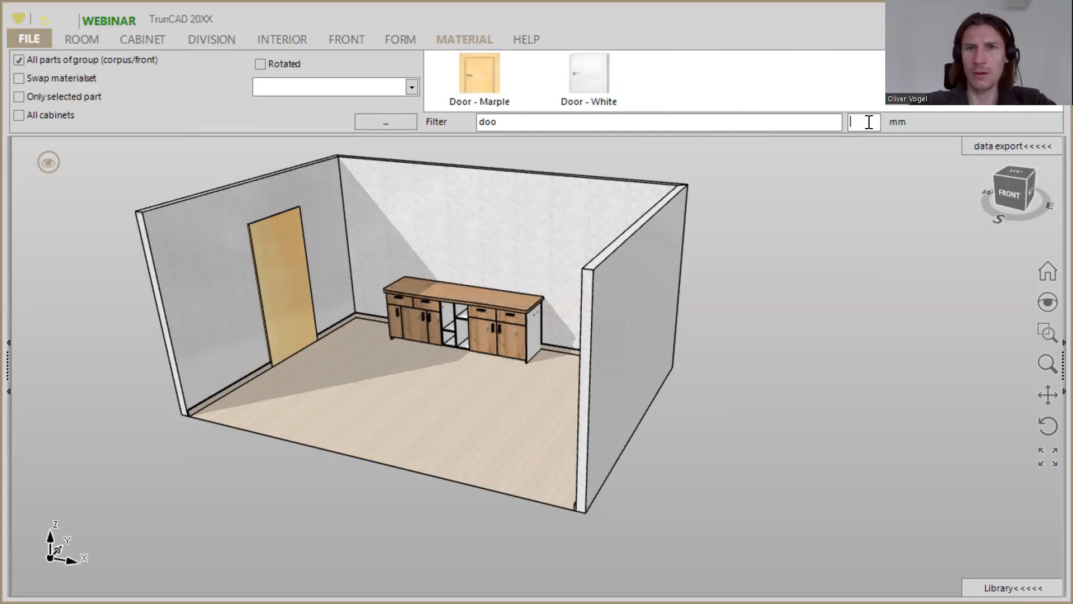
drag(605, 77, 387, 181)
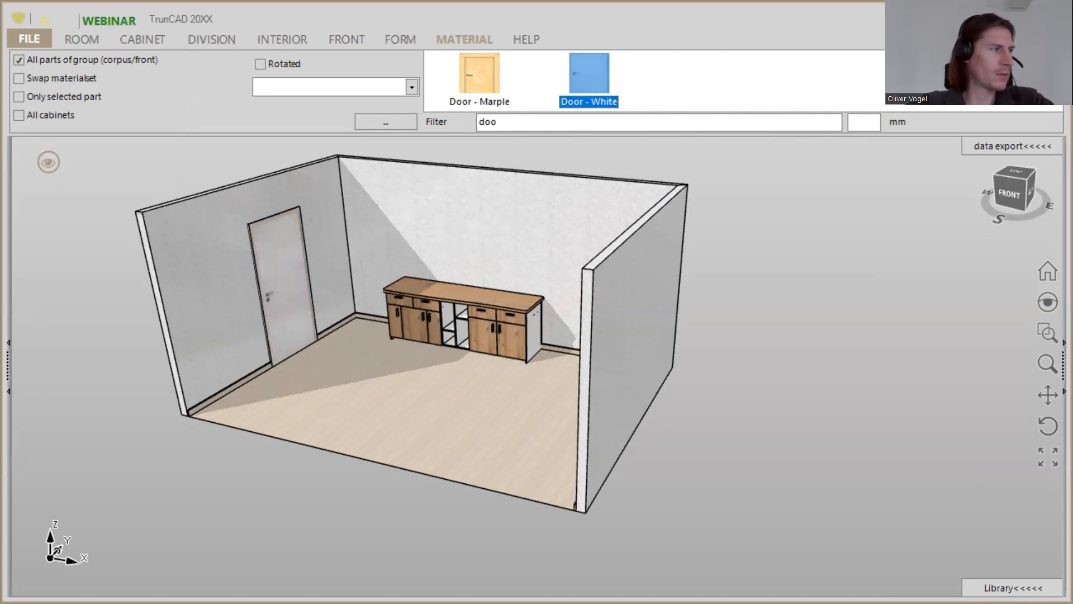
- Clear the material name filter and apply Egger H3090 Edge_FB_2mm_18 to the room's floor
click(517, 123)
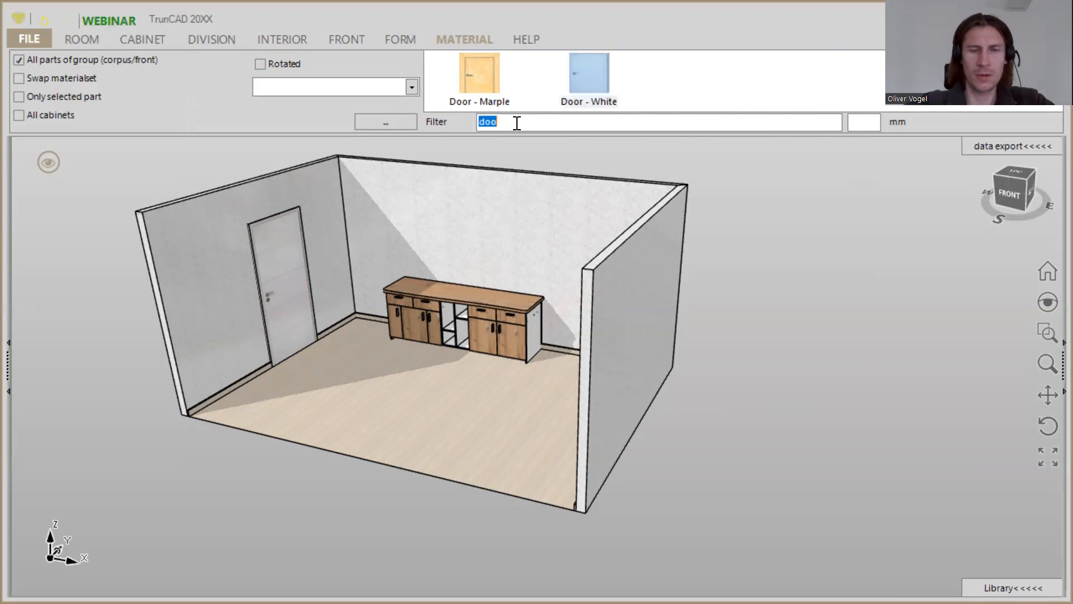
key(BackSpace)
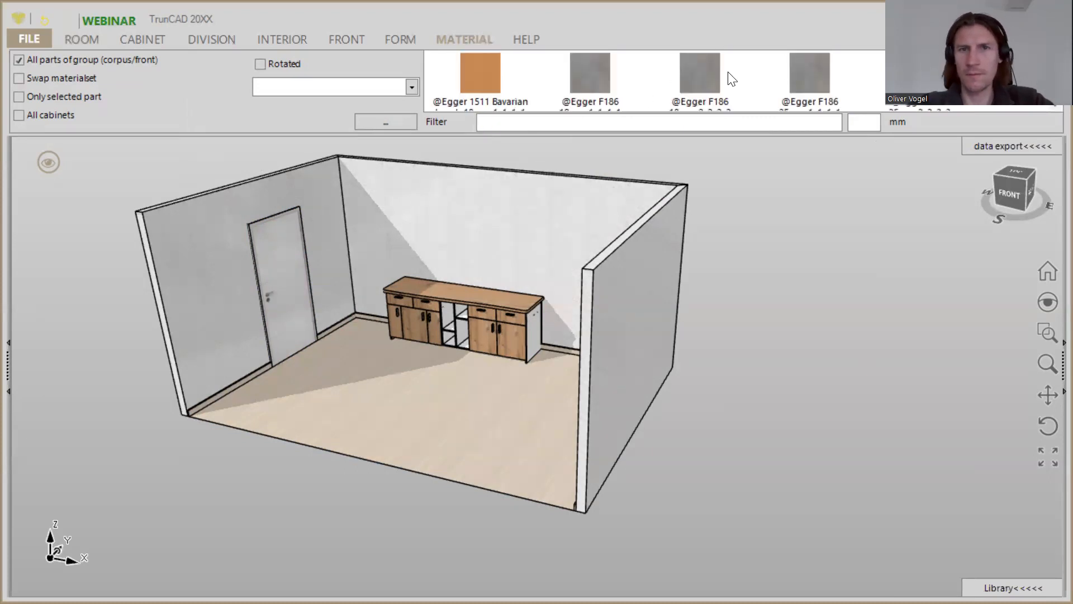
scroll(731, 78, down, 1)
scroll(731, 78, down, 6)
scroll(731, 78, down, 7)
scroll(731, 78, down, 8)
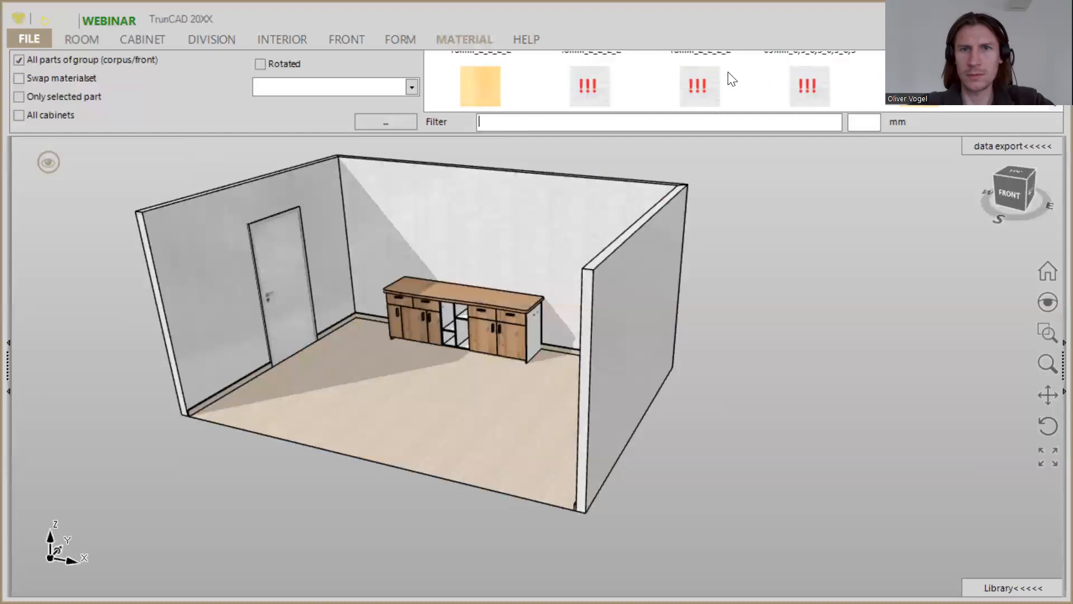
scroll(732, 79, down, 8)
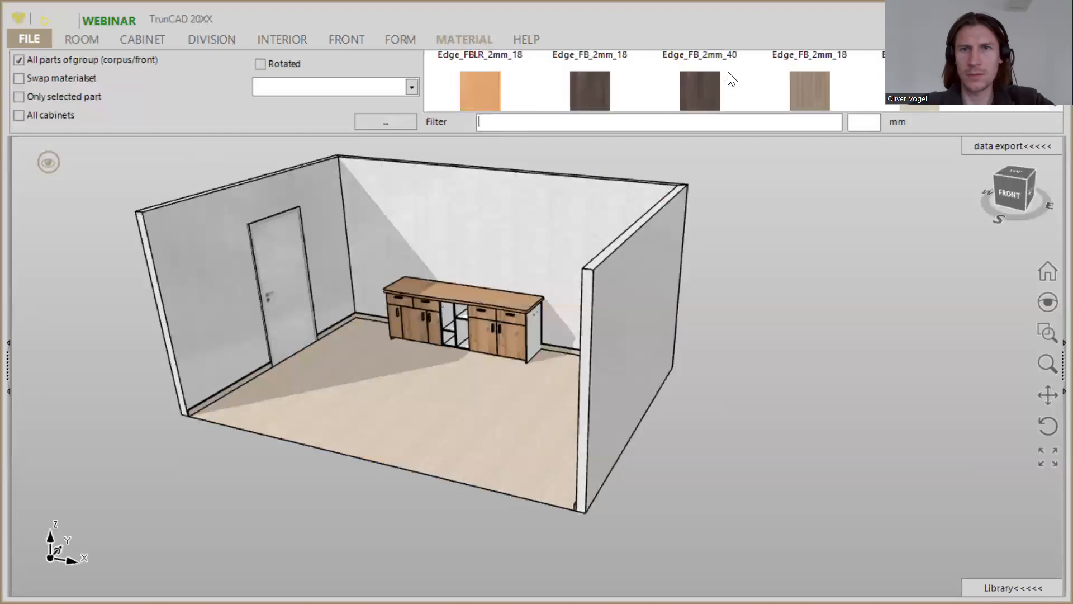
scroll(731, 79, up, 1)
scroll(731, 78, down, 1)
drag(811, 79, 423, 332)
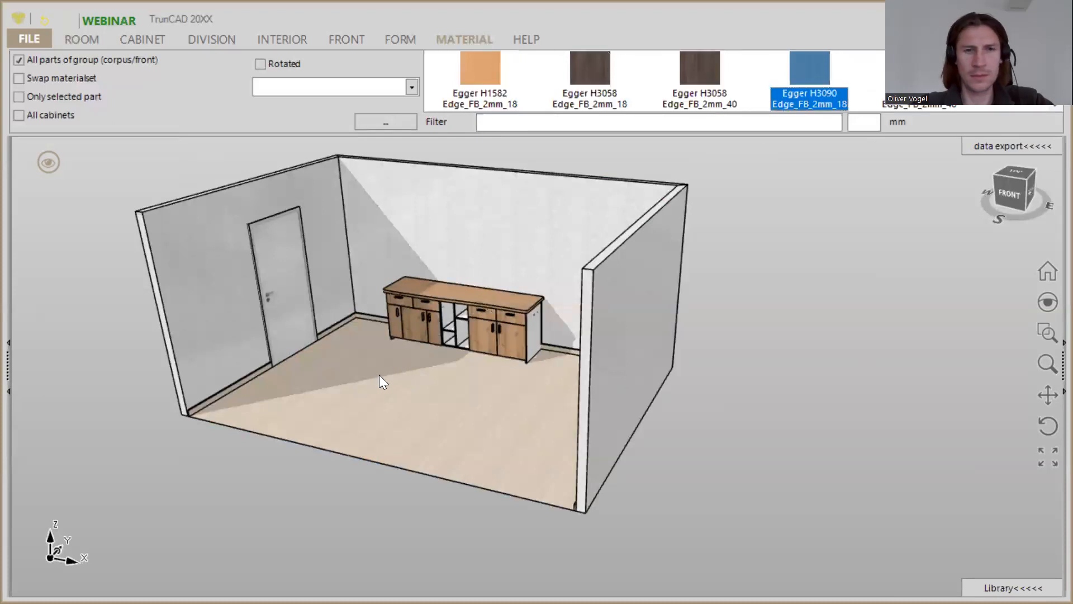
click(621, 331)
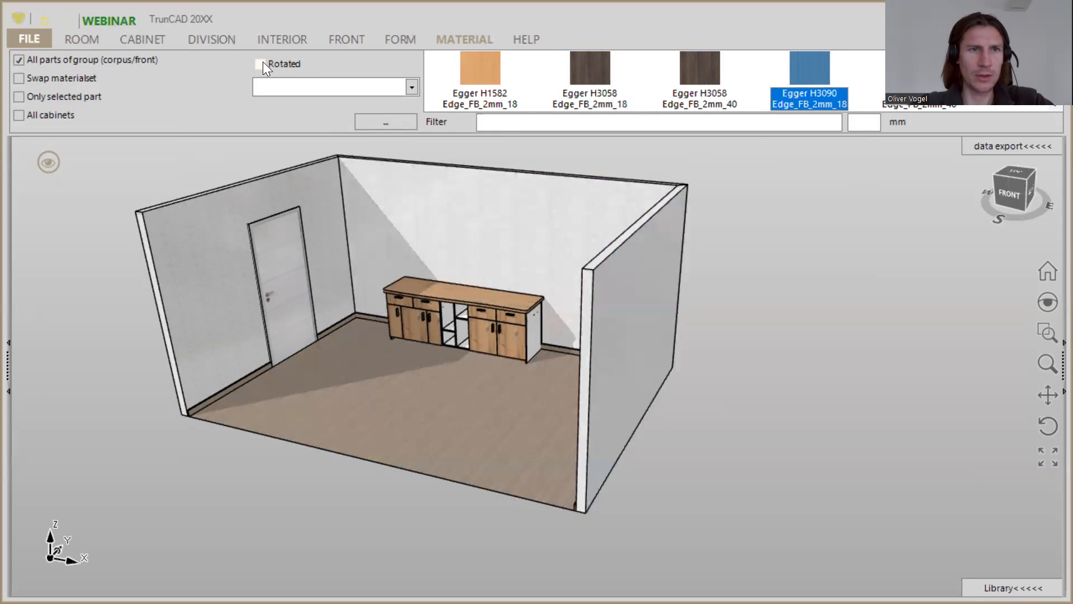
- Reapply the Egger H3090 material to the floor with the Rotated option, and switch that option off again
click(260, 64)
drag(810, 71, 451, 432)
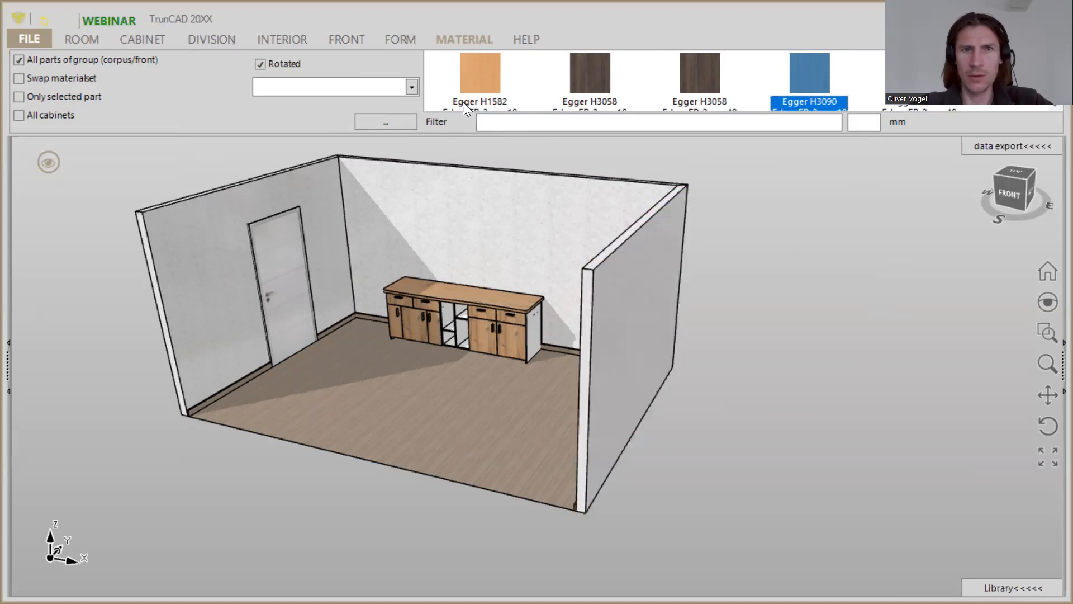
click(261, 63)
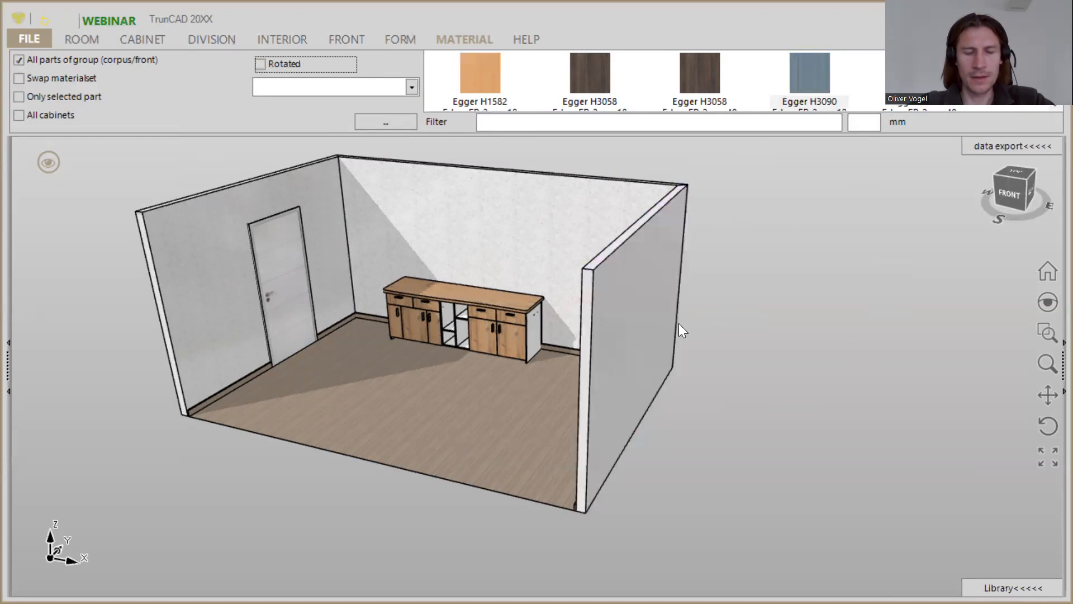
- Examine the sideboard's drawer fronts, doors, handles and curved worktop edge up close
scroll(475, 310, up, 1)
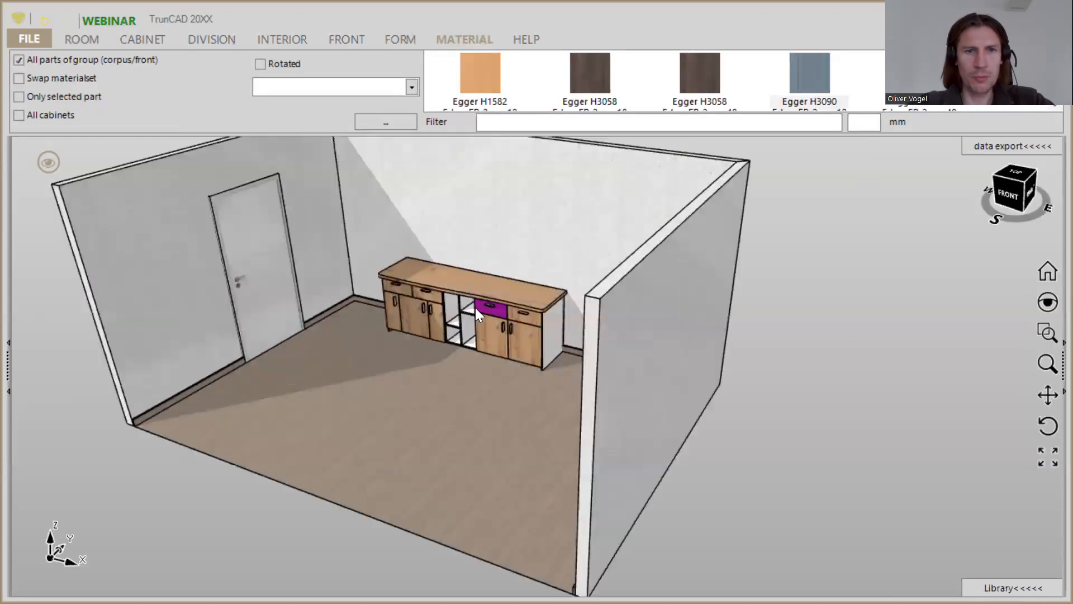
scroll(475, 308, up, 4)
middle_drag(315, 260, 391, 261)
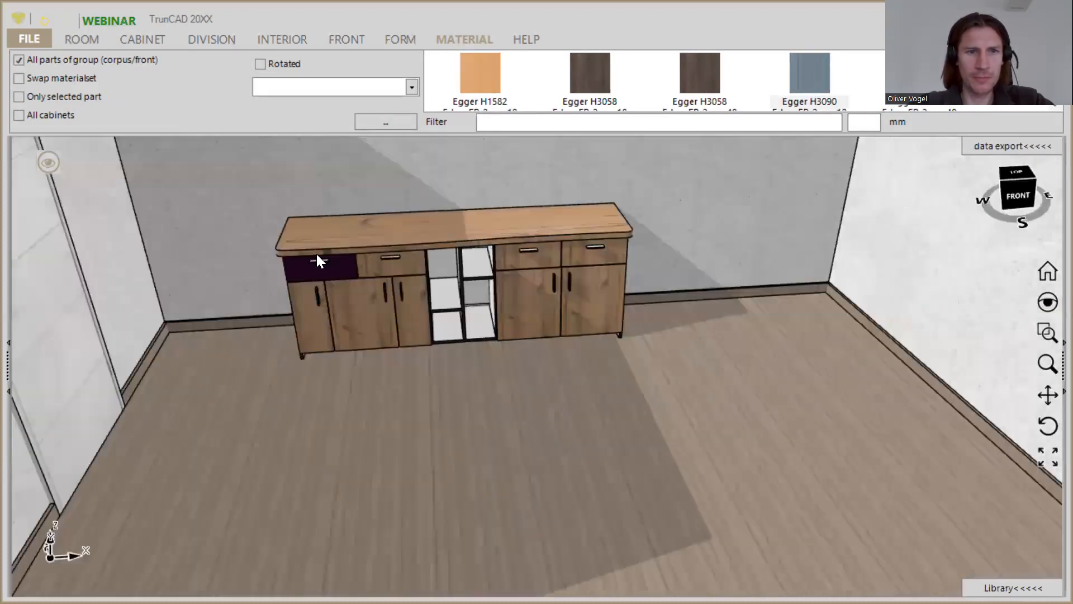
scroll(316, 257, up, 5)
middle_drag(317, 255, 406, 265)
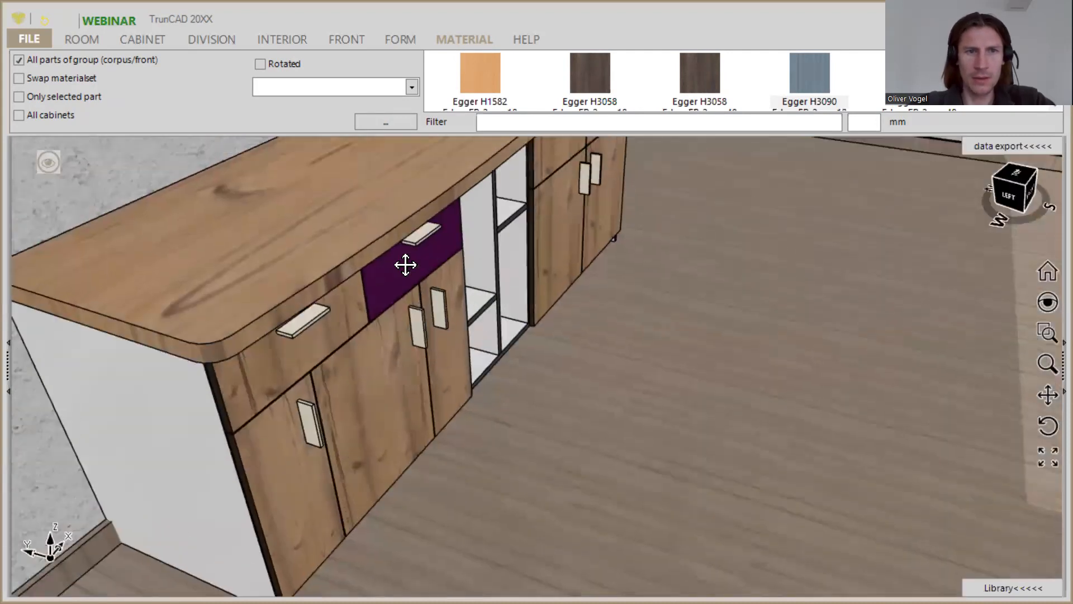
scroll(434, 313, down, 3)
middle_drag(434, 314, 487, 276)
scroll(446, 302, up, 5)
scroll(699, 334, up, 3)
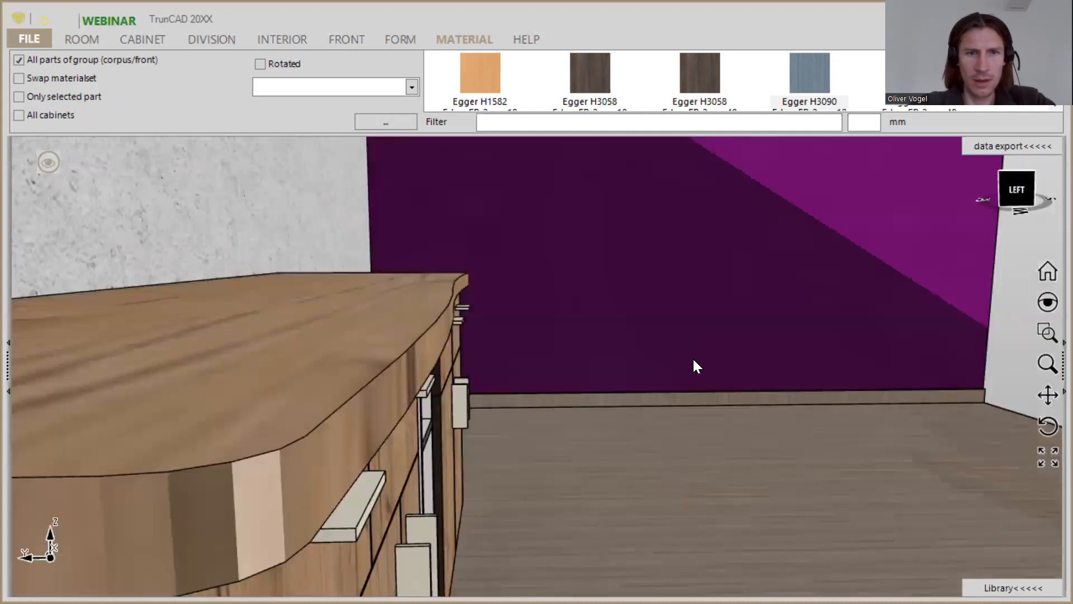
- Examine the furnished room as a whole, with its walls, floor, door and sideboard
middle_drag(701, 347, 599, 406)
scroll(644, 346, down, 1)
middle_drag(538, 425, 400, 448)
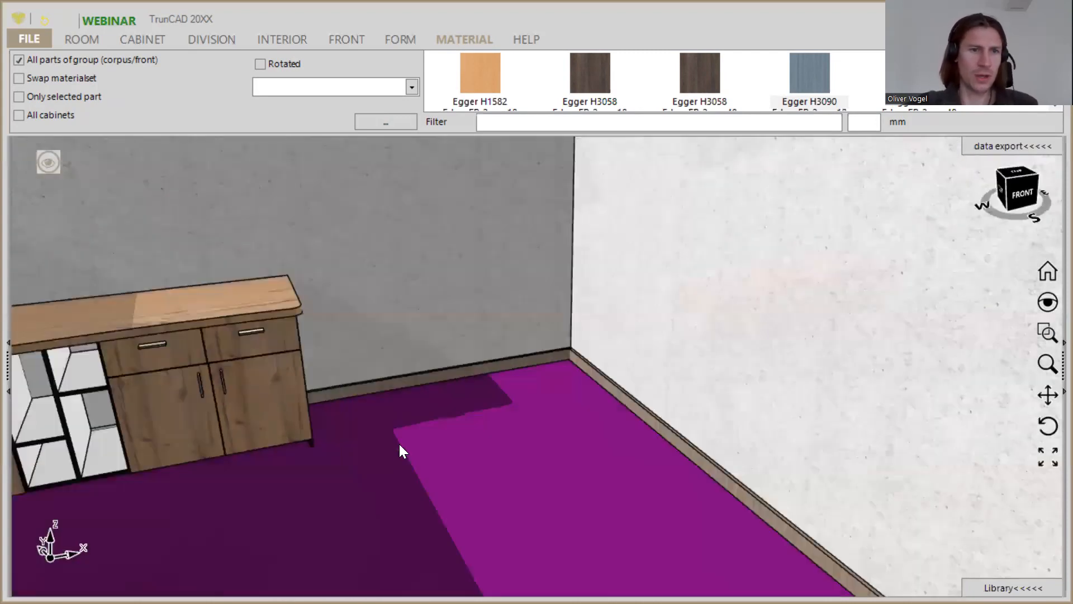
ctrl+middle_drag(292, 447, 484, 222)
scroll(332, 457, down, 3)
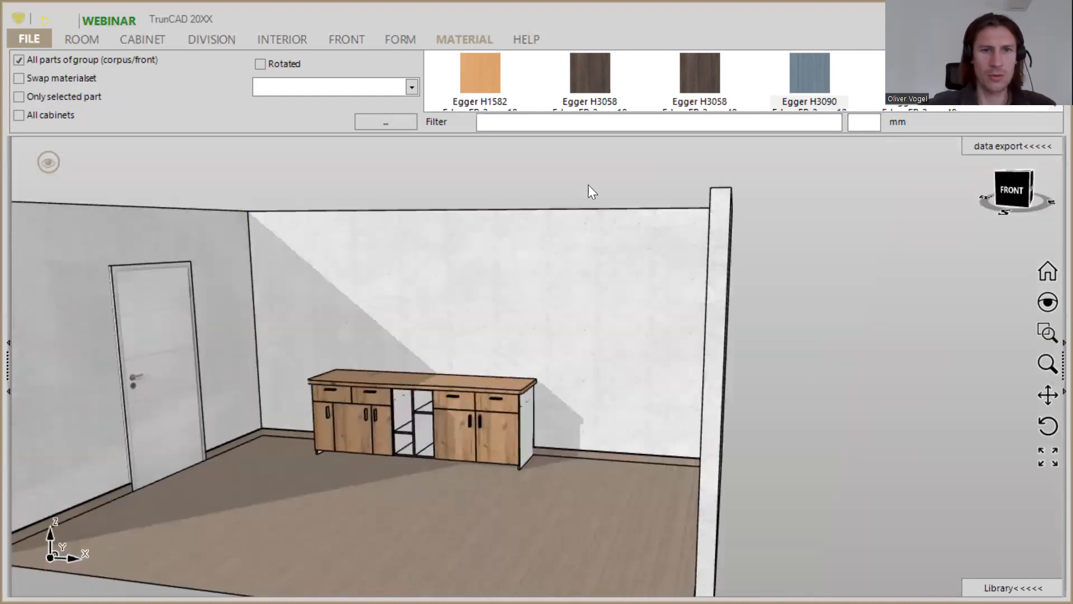
ctrl+middle_drag(874, 269, 850, 212)
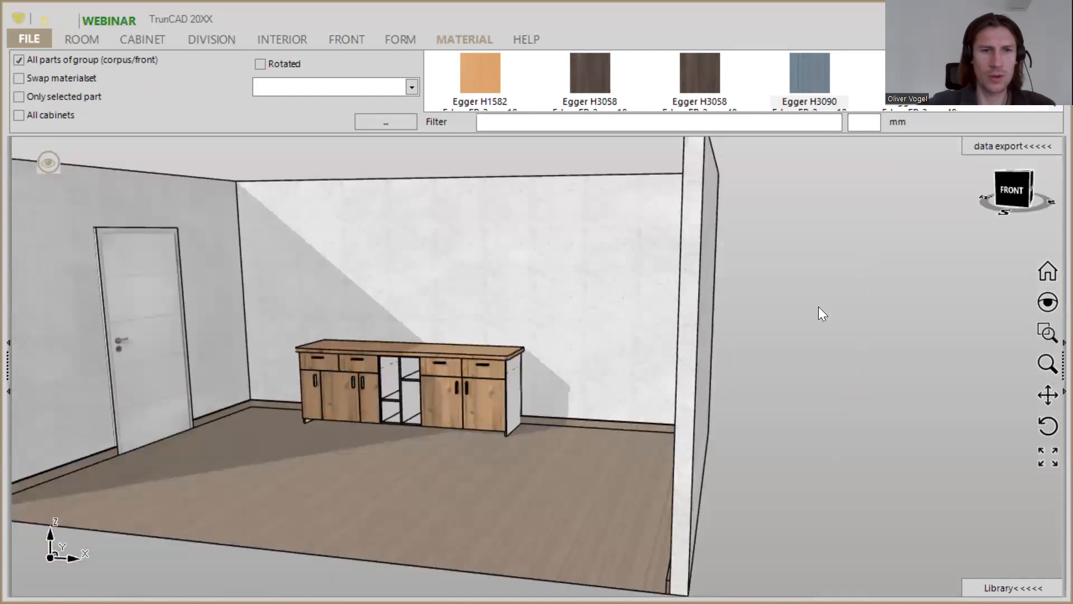
scroll(819, 306, down, 2)
scroll(818, 306, up, 2)
ctrl+middle_drag(830, 318, 857, 337)
scroll(821, 391, up, 2)
ctrl+middle_drag(822, 390, 935, 391)
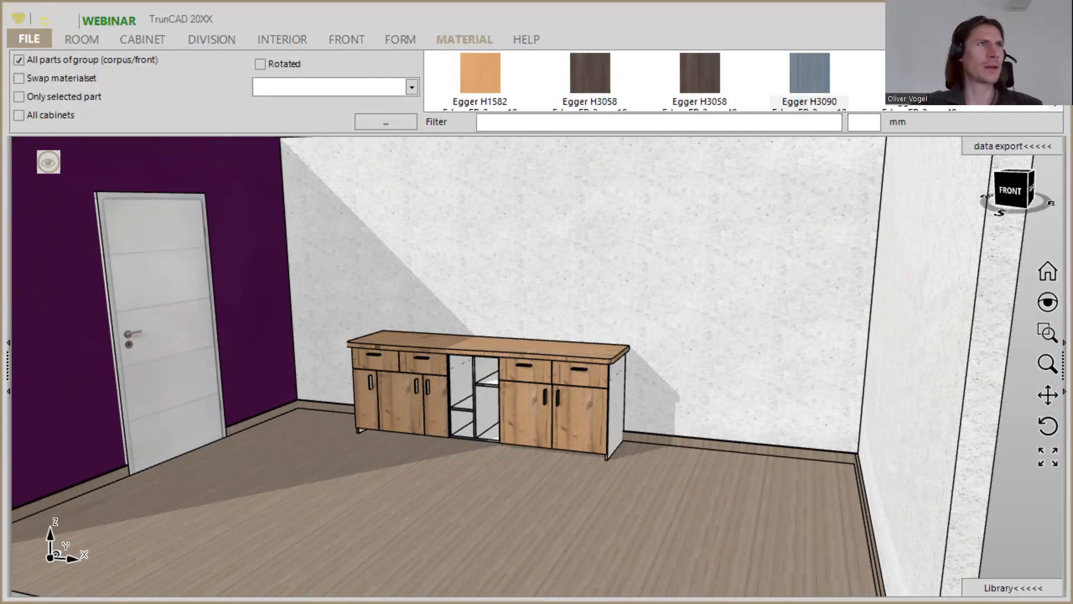
- Switch to the browser, review the webinar schedule on the TrunCAD webinar plan page, and return to TrunCAD
key(alt+Tab)
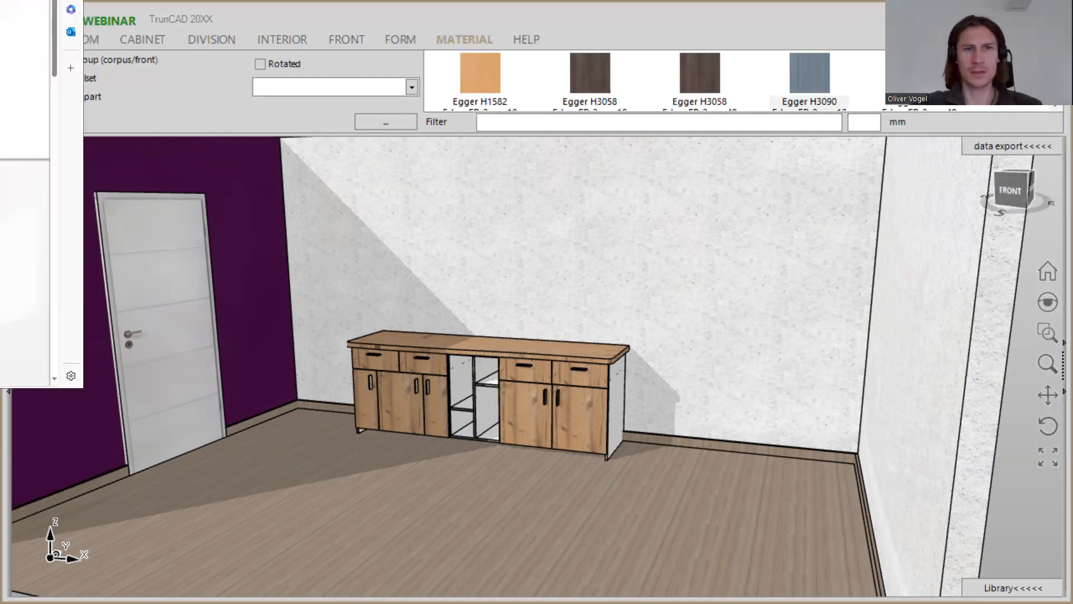
drag(0, 23, 337, 22)
drag(582, 48, 487, 127)
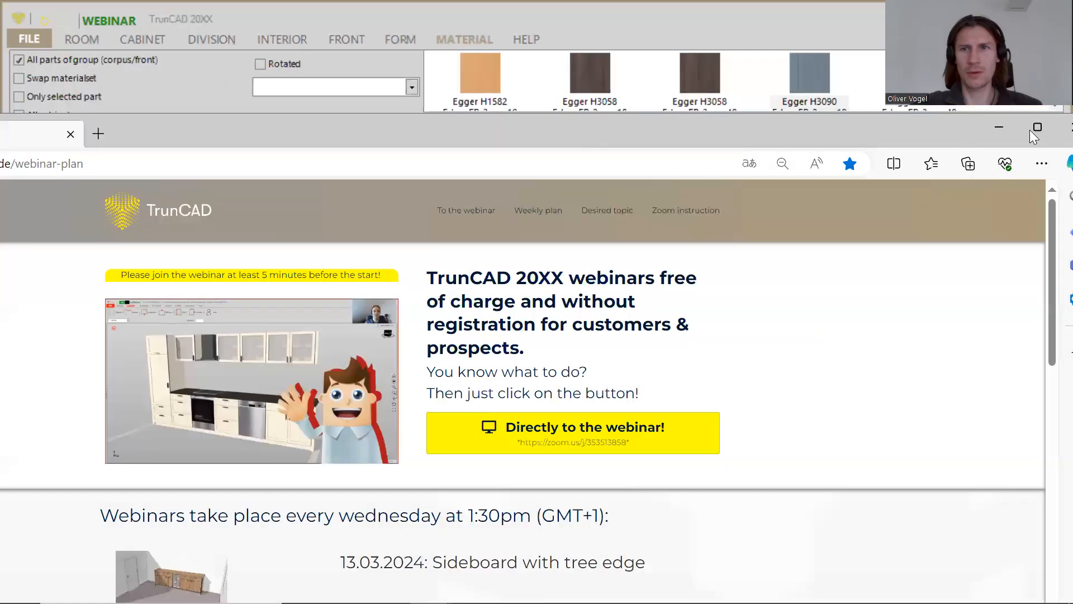
click(1047, 133)
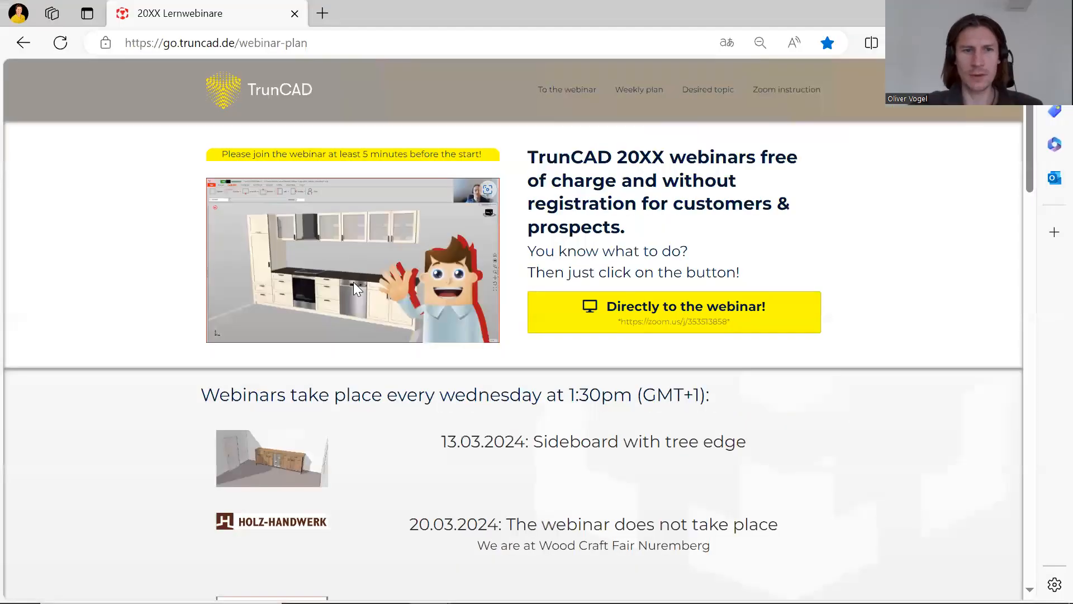
scroll(353, 281, down, 5)
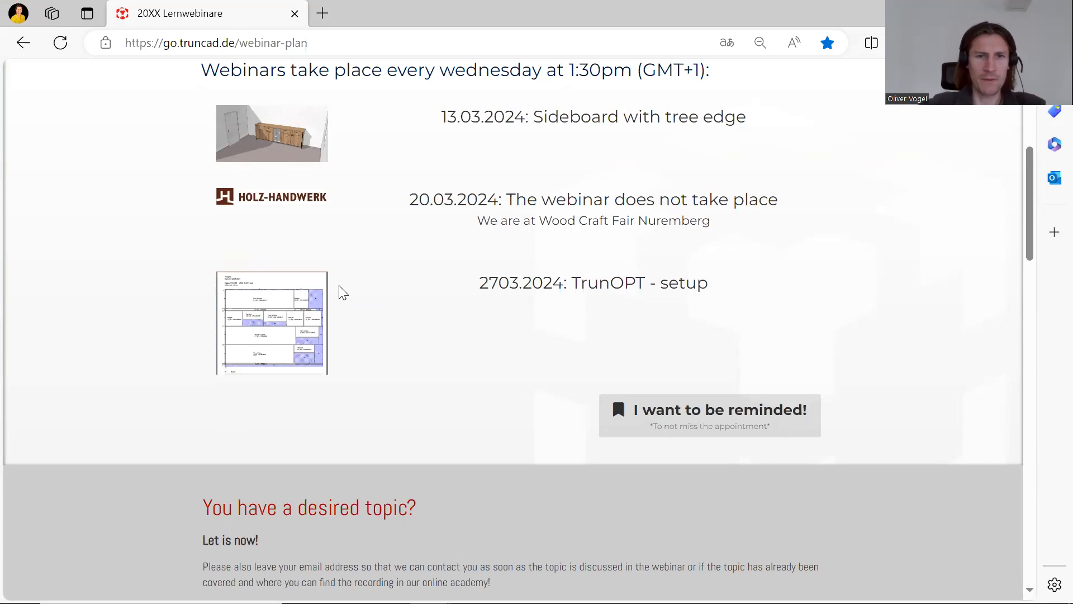
scroll(468, 345, up, 3)
scroll(469, 345, down, 2)
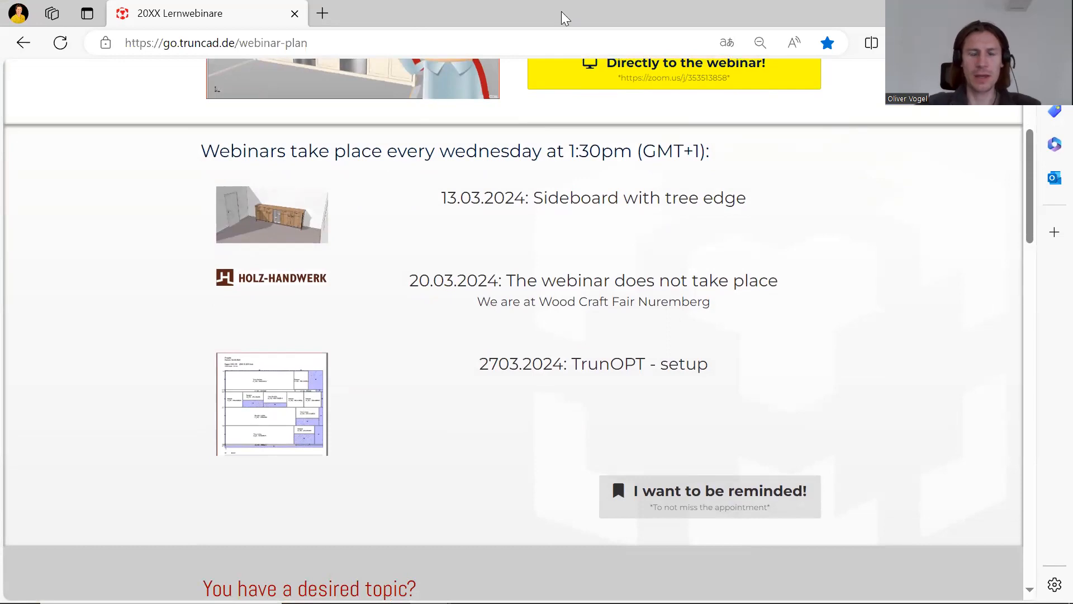
key(alt+Tab)
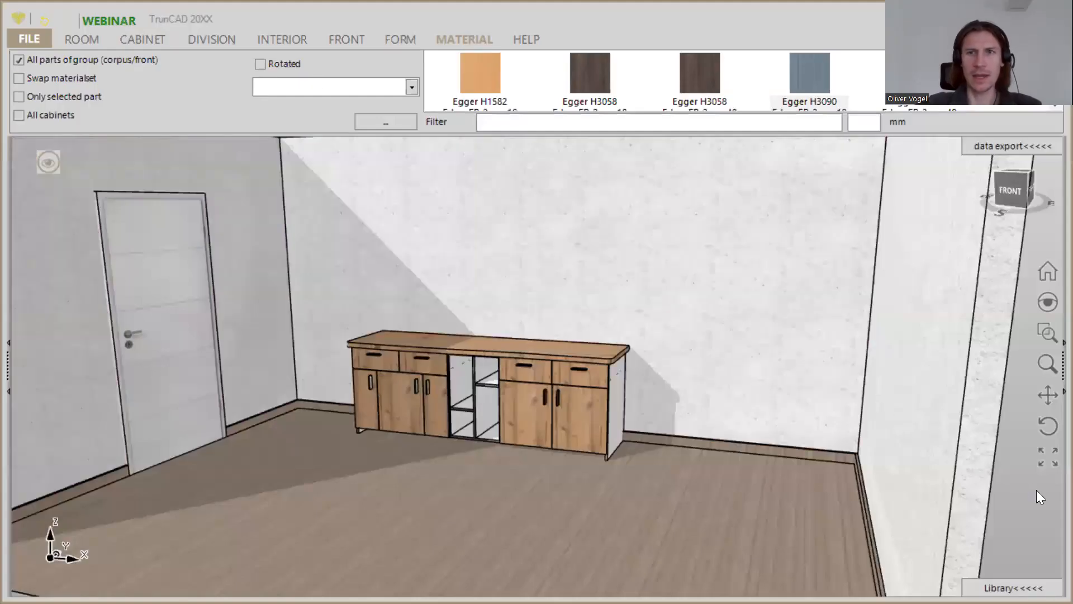